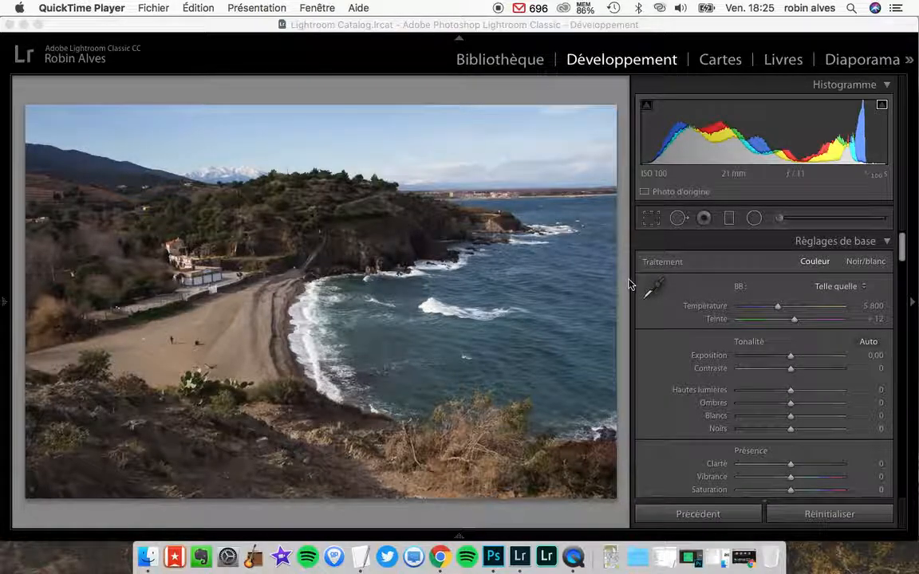
Step: Collapse every adjustment section from Réglages de base through Etalonnage de l'appareil photo
{"action": "left_click", "coordinate": [887, 251]}
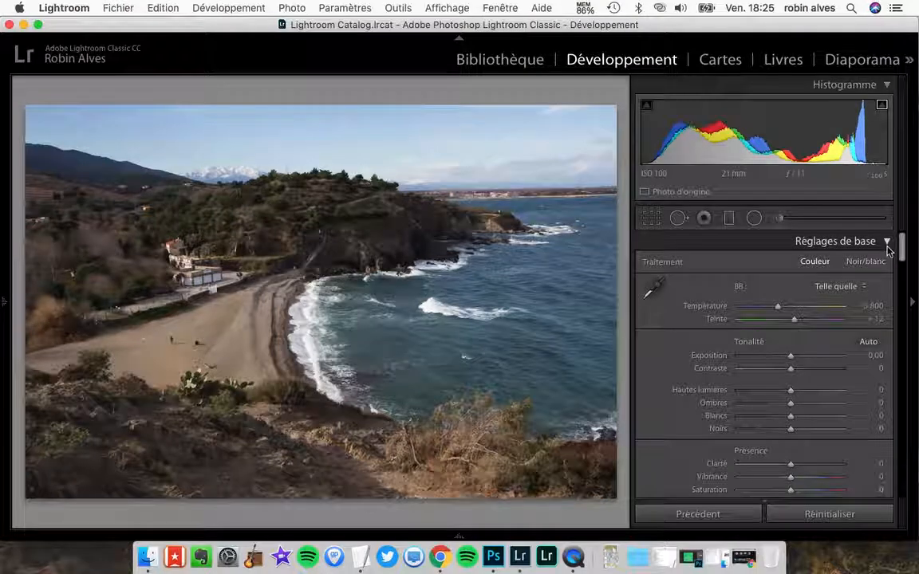
{"action": "left_click", "coordinate": [887, 243]}
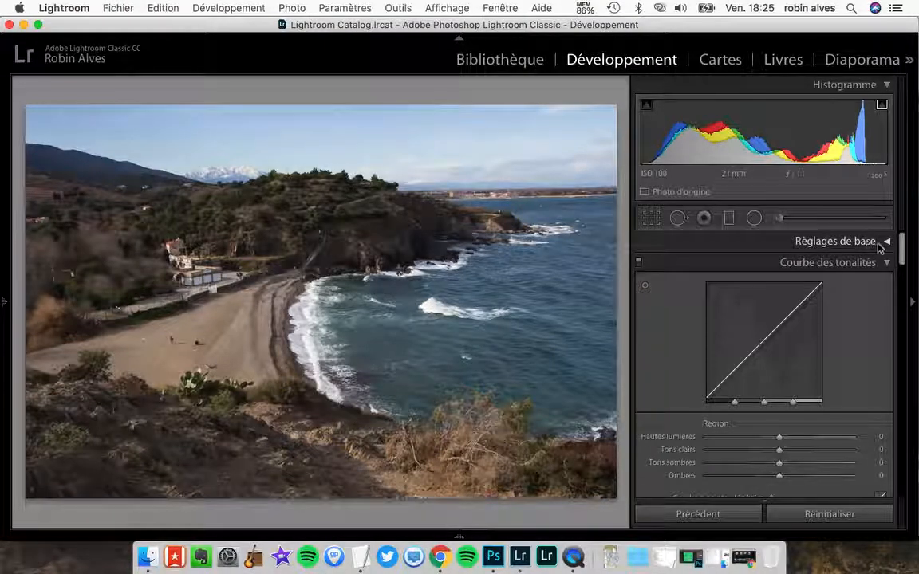
{"action": "left_click", "coordinate": [887, 262]}
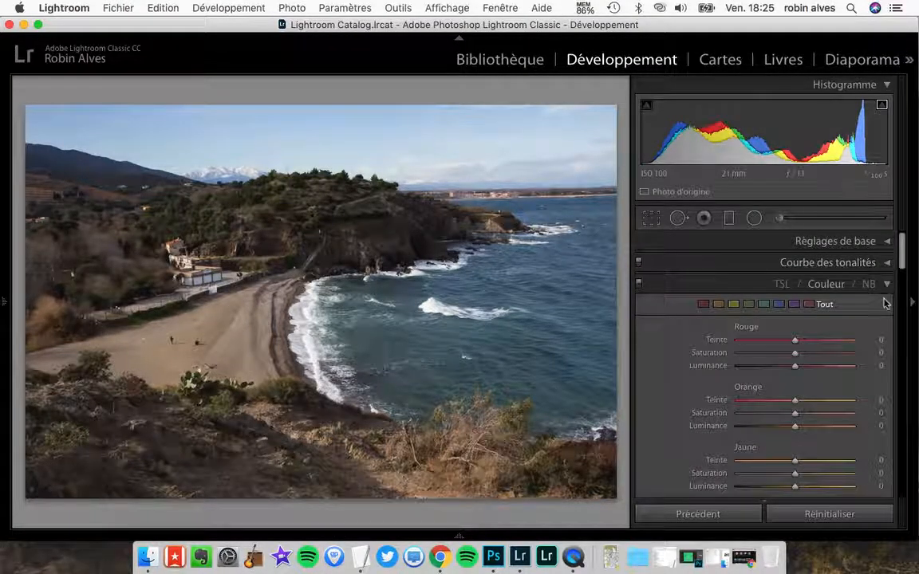
{"action": "left_click", "coordinate": [888, 284]}
{"action": "left_click", "coordinate": [887, 305]}
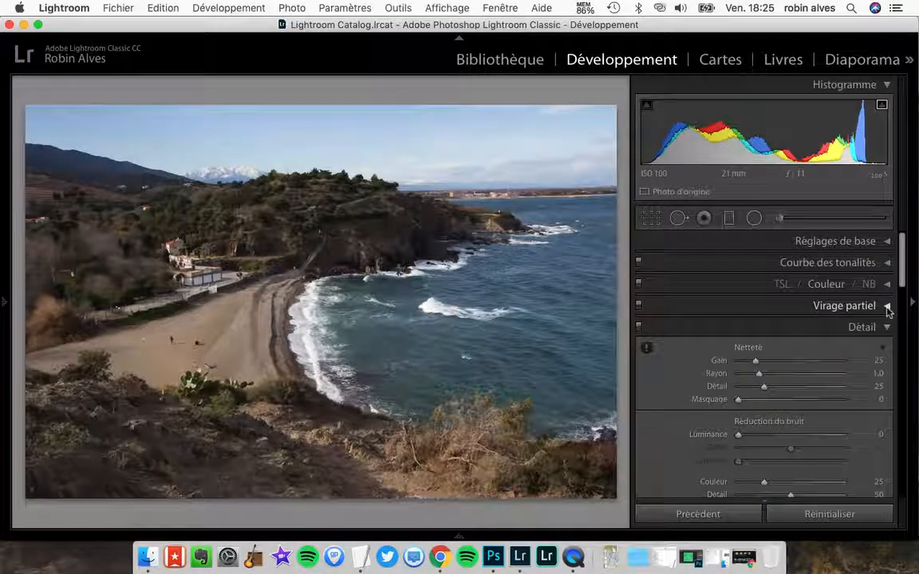
{"action": "left_click", "coordinate": [887, 328]}
{"action": "left_click", "coordinate": [888, 349]}
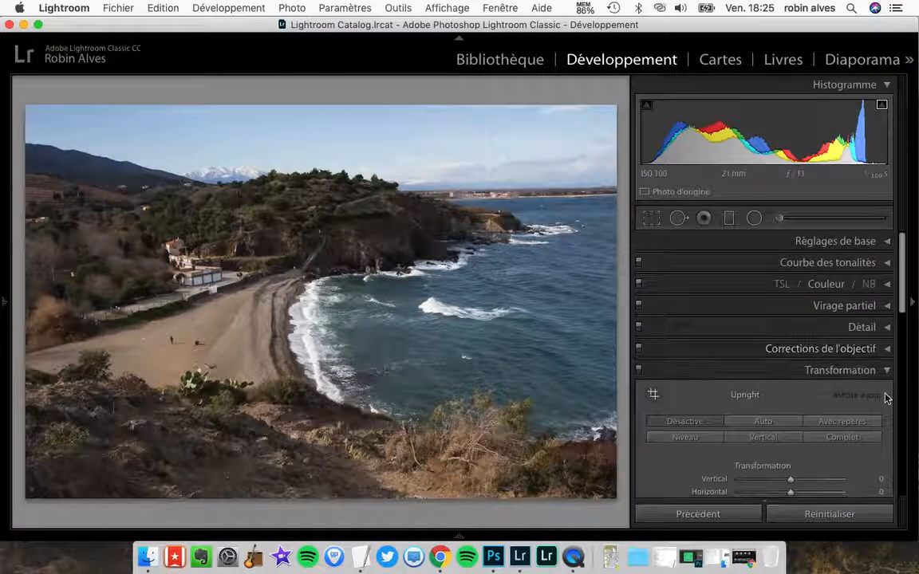
{"action": "left_click", "coordinate": [887, 370]}
{"action": "left_click", "coordinate": [887, 392]}
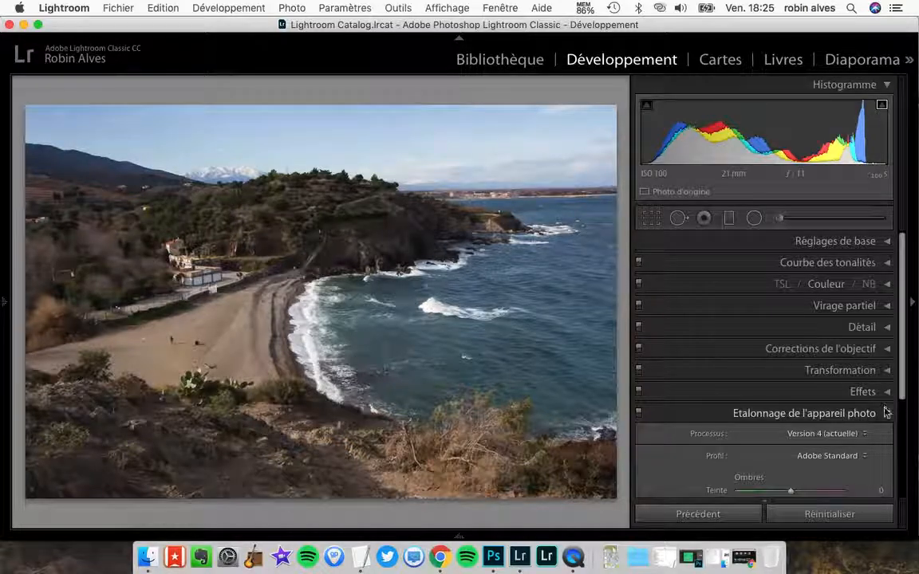
{"action": "left_click", "coordinate": [887, 413]}
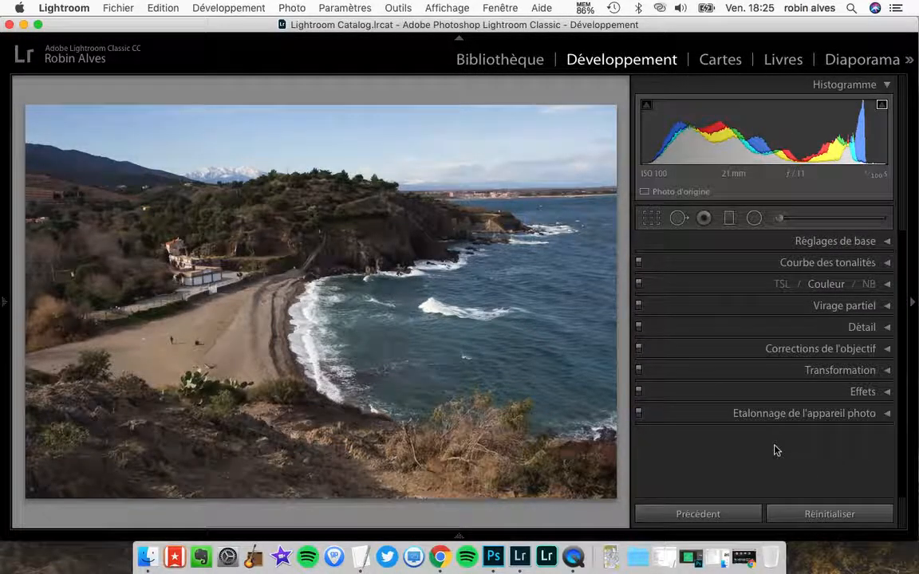
{"action": "mouse_move", "coordinate": [661, 452]}
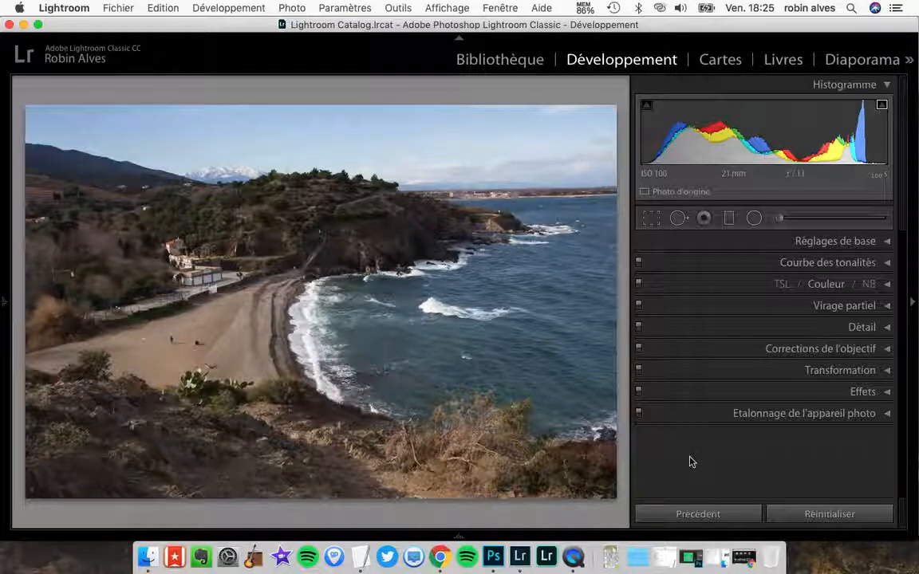
Step: Expand the Réglages de base section and set the white balance to Température 6 452 and Teinte 0
{"action": "left_click", "coordinate": [748, 248]}
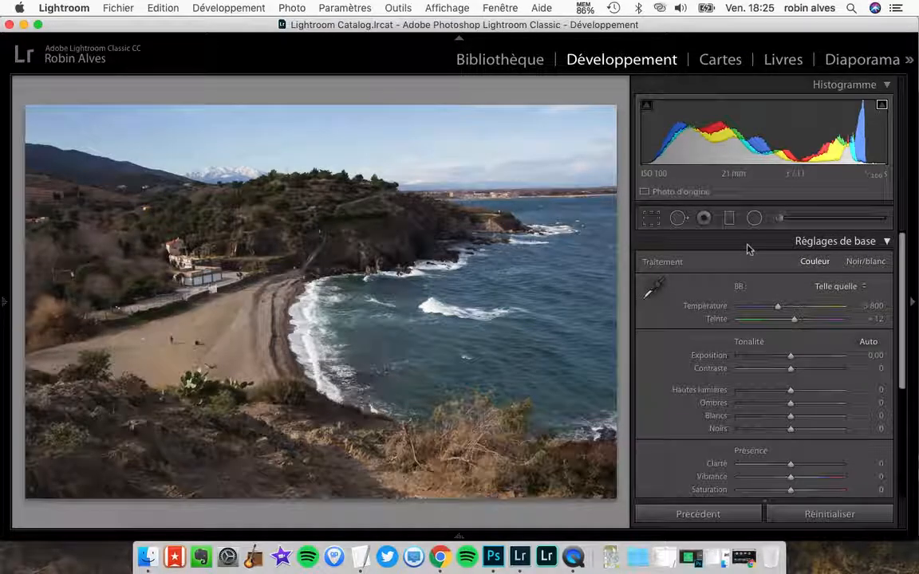
{"action": "scroll", "coordinate": [683, 382], "scroll_direction": "down", "scroll_amount": 1}
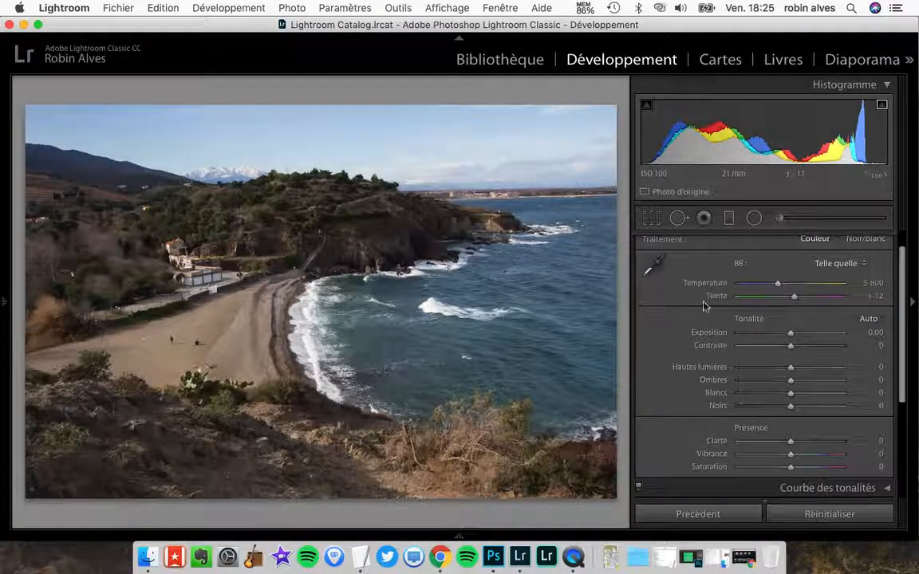
{"action": "left_click", "coordinate": [763, 284]}
{"action": "mouse_move", "coordinate": [763, 287]}
{"action": "left_mouse_down"}
{"action": "mouse_move", "coordinate": [826, 285]}
{"action": "mouse_move", "coordinate": [774, 291]}
{"action": "mouse_move", "coordinate": [779, 285]}
{"action": "left_mouse_up"}
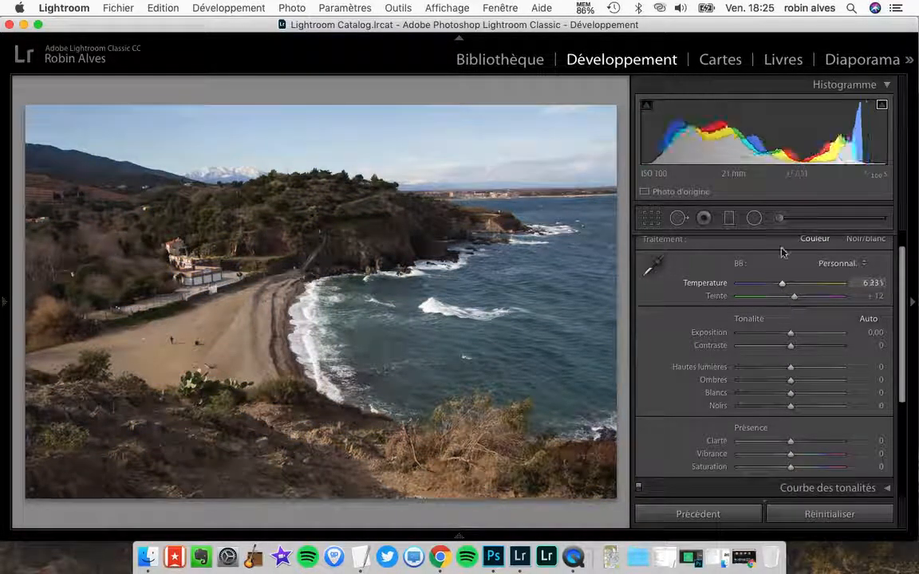
{"action": "mouse_move", "coordinate": [780, 285]}
{"action": "left_mouse_down"}
{"action": "mouse_move", "coordinate": [792, 285]}
{"action": "mouse_move", "coordinate": [758, 284]}
{"action": "mouse_move", "coordinate": [782, 290]}
{"action": "left_mouse_up"}
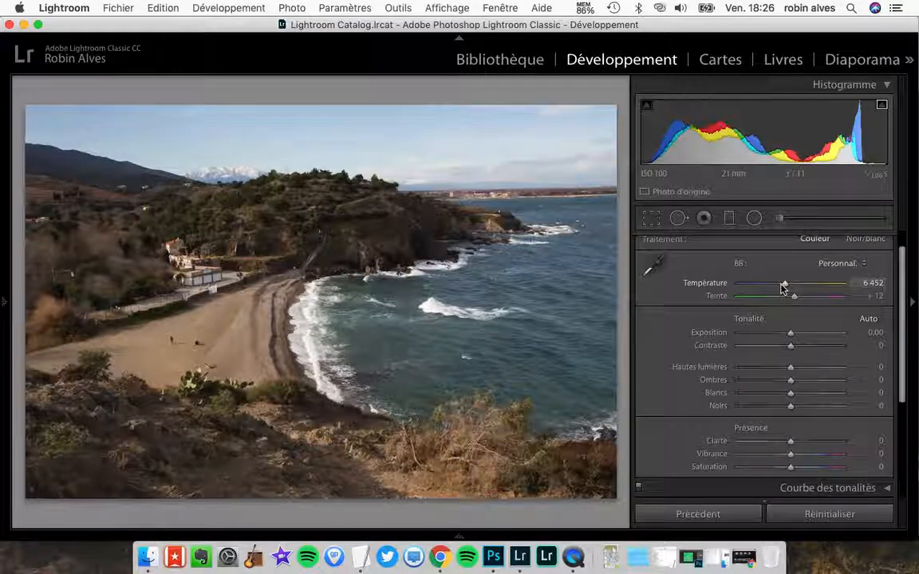
{"action": "mouse_move", "coordinate": [793, 300]}
{"action": "left_mouse_down"}
{"action": "mouse_move", "coordinate": [761, 301]}
{"action": "mouse_move", "coordinate": [829, 300]}
{"action": "mouse_move", "coordinate": [794, 303]}
{"action": "left_mouse_up"}
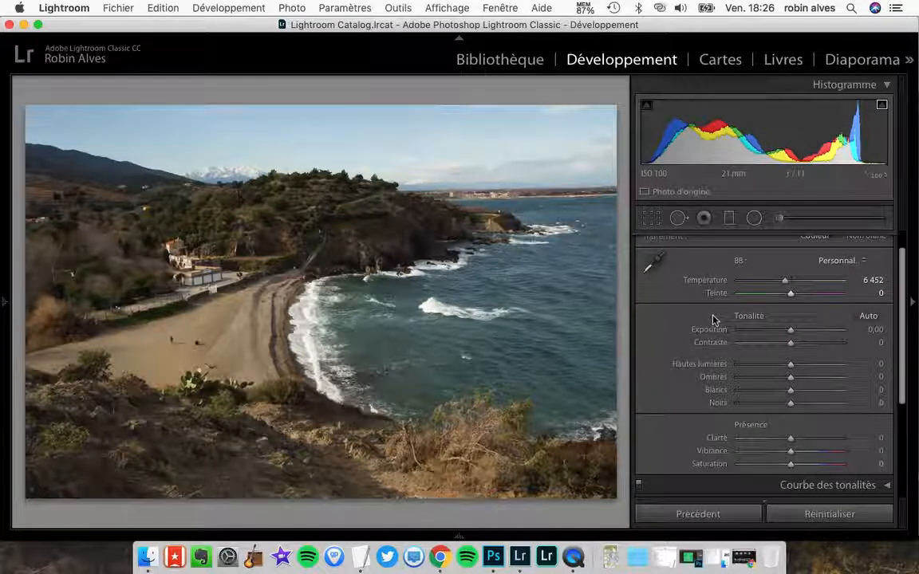
Step: Test the photo's Exposition at +4,90 and −5,00, and settle on +0,20
{"action": "scroll", "coordinate": [713, 319], "scroll_direction": "up", "scroll_amount": 1}
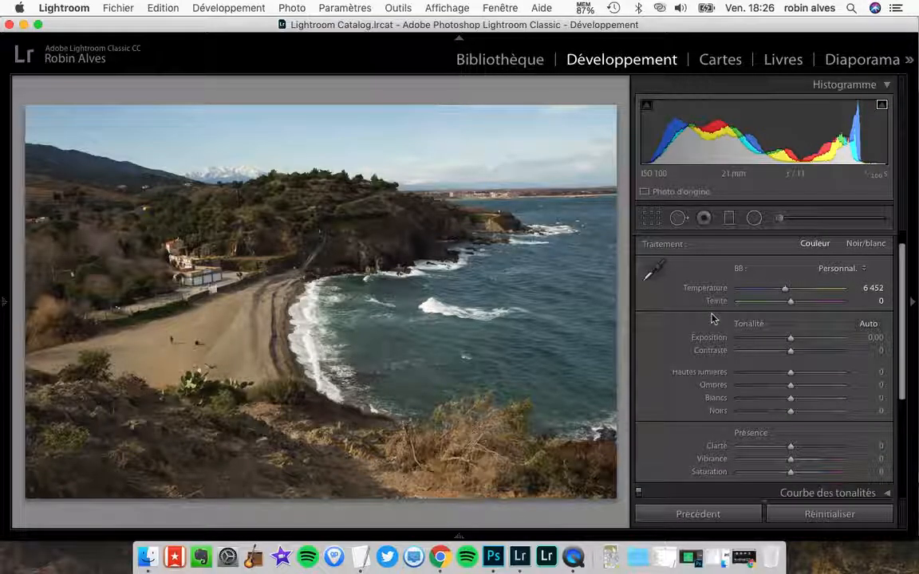
{"action": "scroll", "coordinate": [716, 326], "scroll_direction": "down", "scroll_amount": 1}
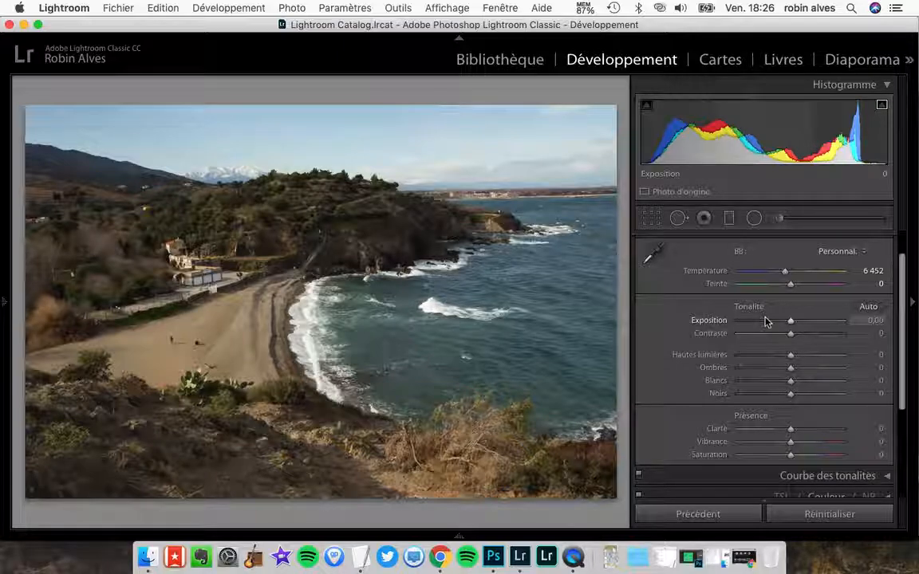
{"action": "left_click_drag", "start_coordinate": [775, 322], "coordinate": [843, 335]}
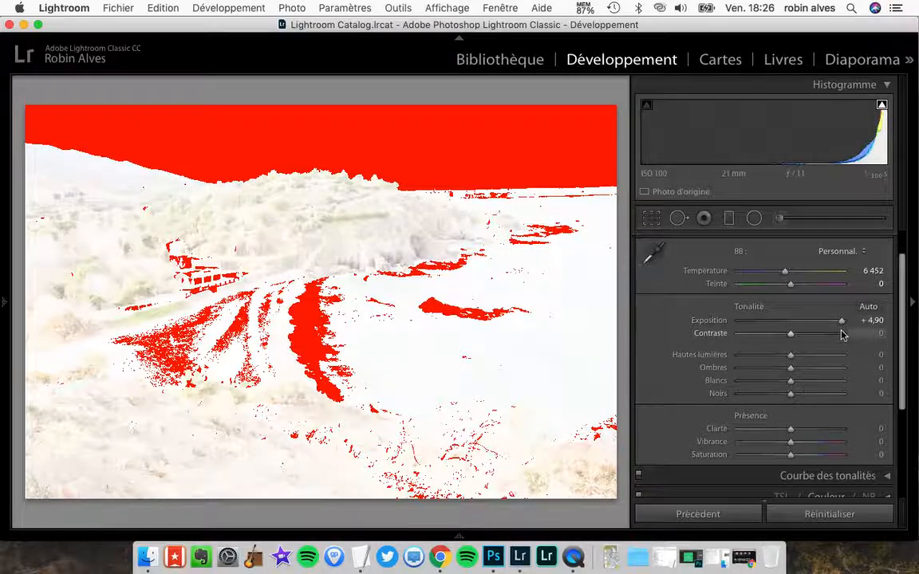
{"action": "left_click", "coordinate": [737, 322]}
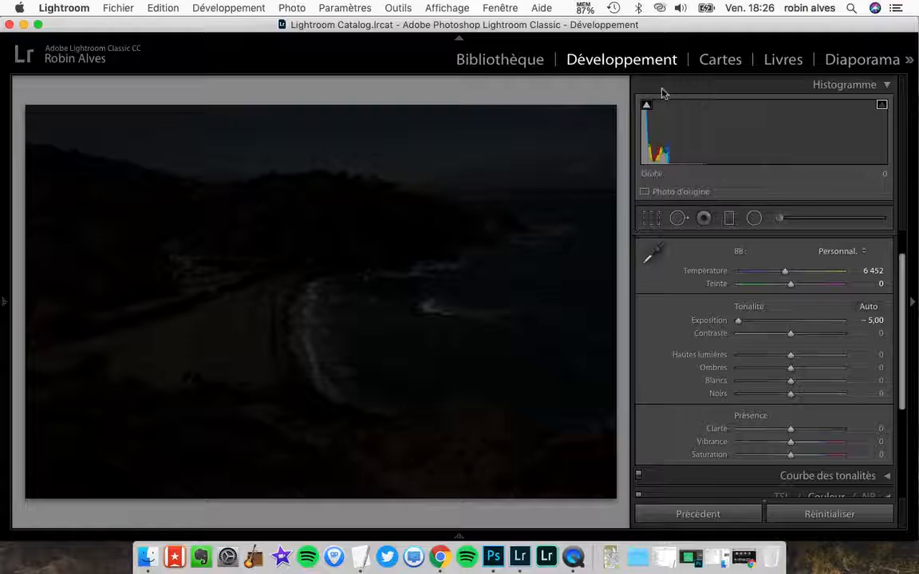
{"action": "left_click", "coordinate": [792, 322]}
{"action": "left_click_drag", "start_coordinate": [793, 322], "coordinate": [792, 322]}
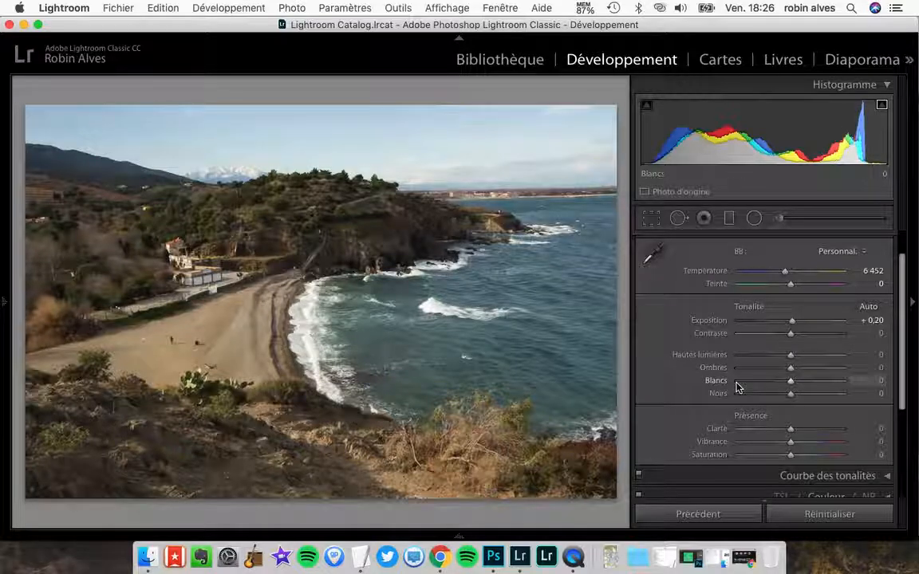
Step: Try the photo's Contraste at −74 and +84, and settle on +25
{"action": "scroll", "coordinate": [736, 374], "scroll_direction": "down", "scroll_amount": 1}
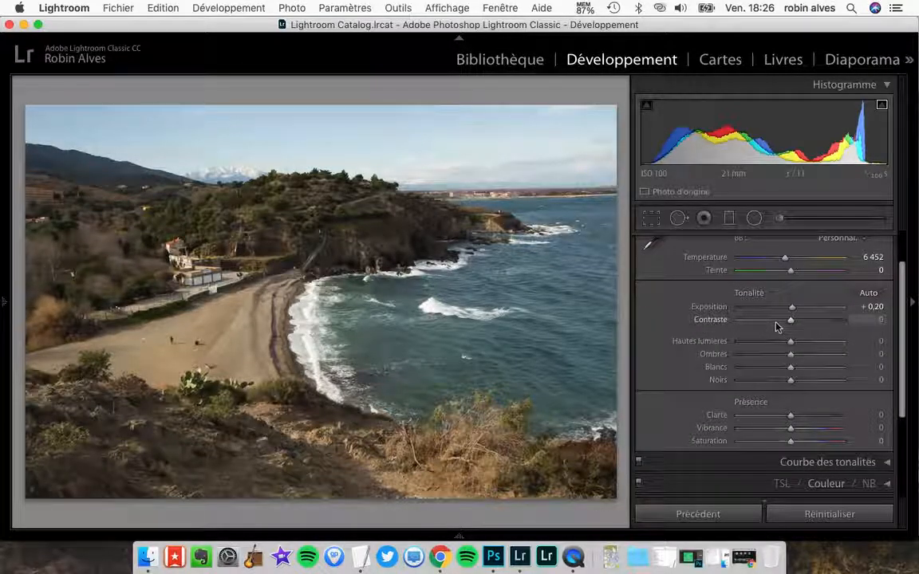
{"action": "mouse_move", "coordinate": [764, 323]}
{"action": "left_mouse_down"}
{"action": "mouse_move", "coordinate": [800, 329]}
{"action": "mouse_move", "coordinate": [752, 327]}
{"action": "left_mouse_up"}
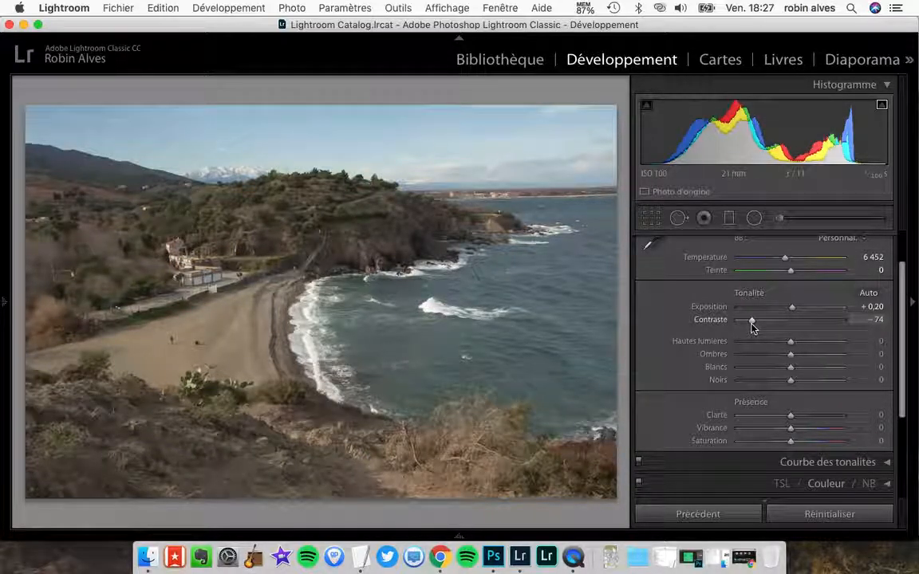
{"action": "left_click_drag", "start_coordinate": [752, 327], "coordinate": [832, 324]}
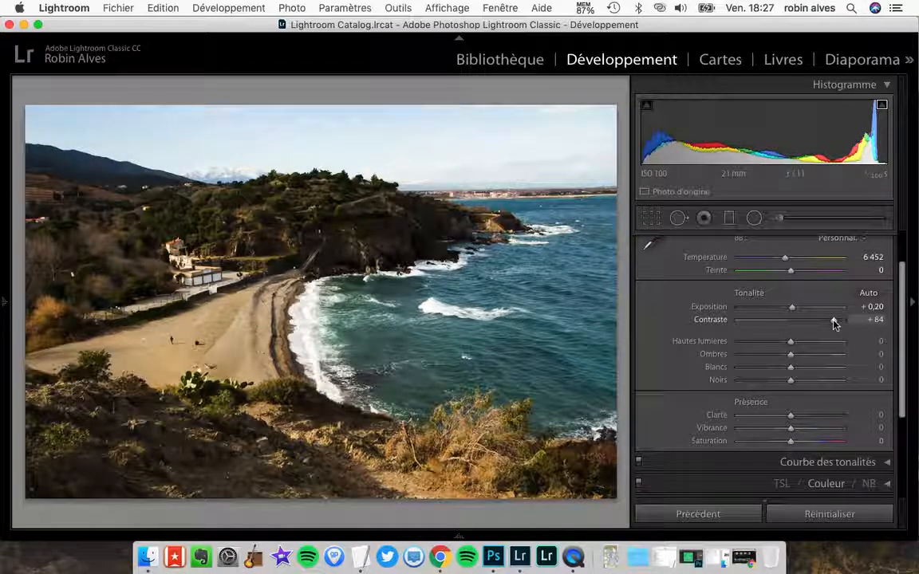
{"action": "left_click_drag", "start_coordinate": [833, 324], "coordinate": [802, 324]}
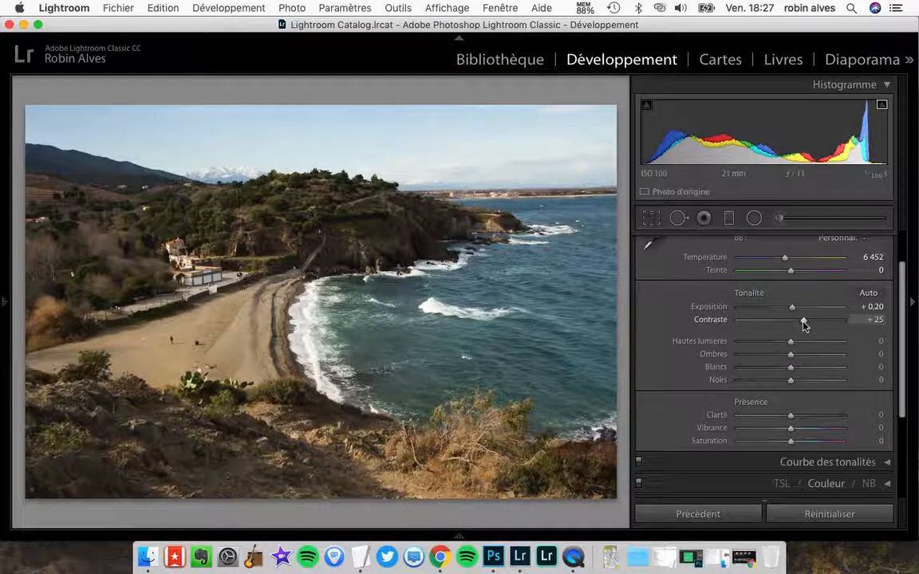
Step: Compare the Hautes lumières setting at −100 and +100, and settle on −100 to recover the sky
{"action": "scroll", "coordinate": [771, 326], "scroll_direction": "down", "scroll_amount": 1}
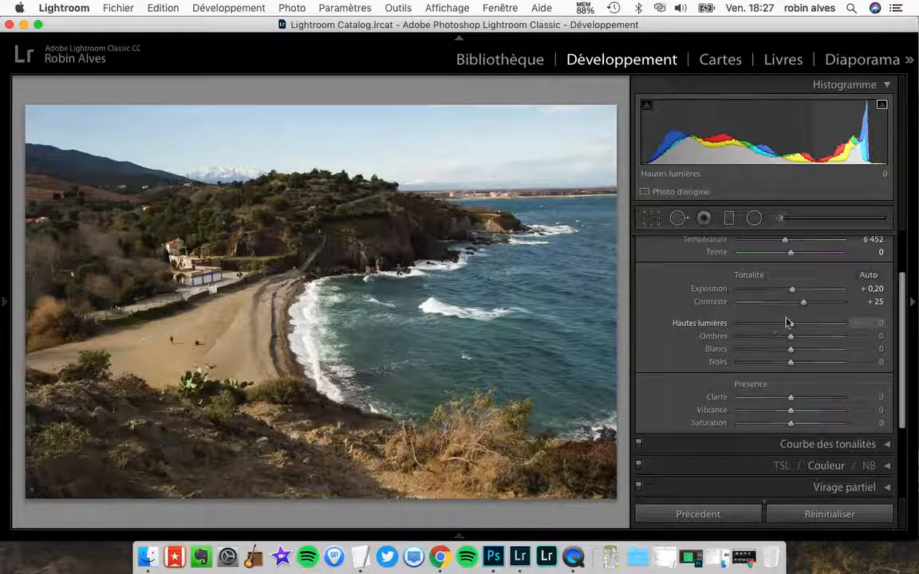
{"action": "left_click_drag", "start_coordinate": [793, 326], "coordinate": [652, 328]}
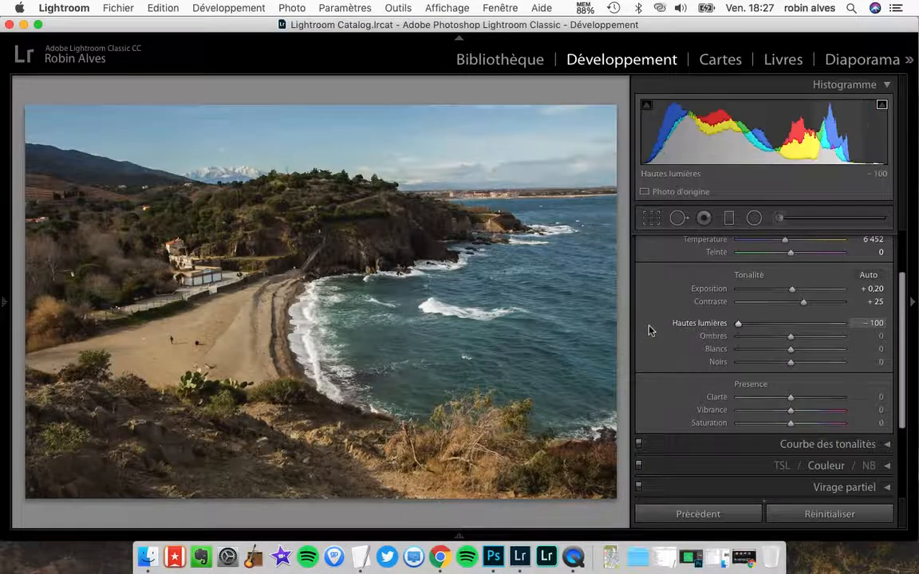
{"action": "left_click_drag", "start_coordinate": [734, 324], "coordinate": [679, 322]}
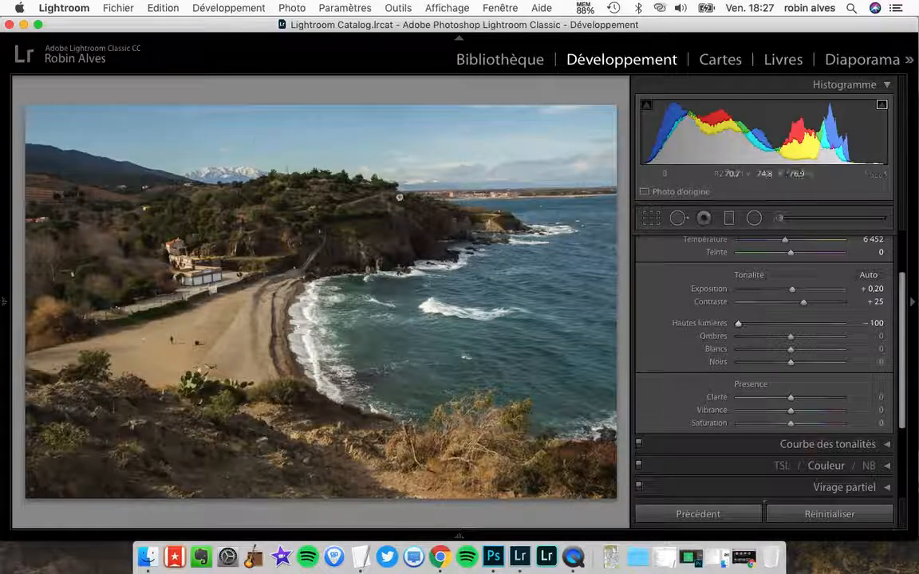
{"action": "left_click", "coordinate": [790, 322]}
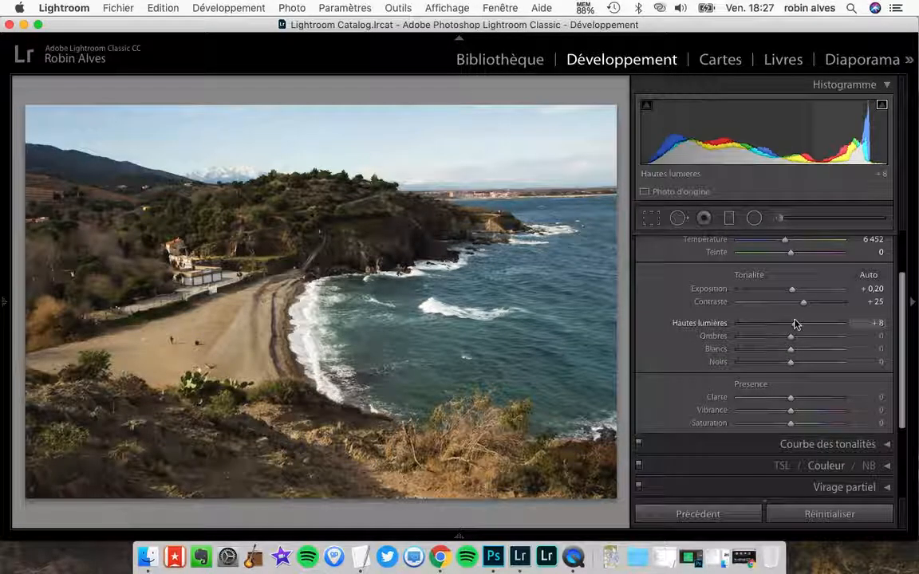
{"action": "left_click_drag", "start_coordinate": [789, 322], "coordinate": [788, 322]}
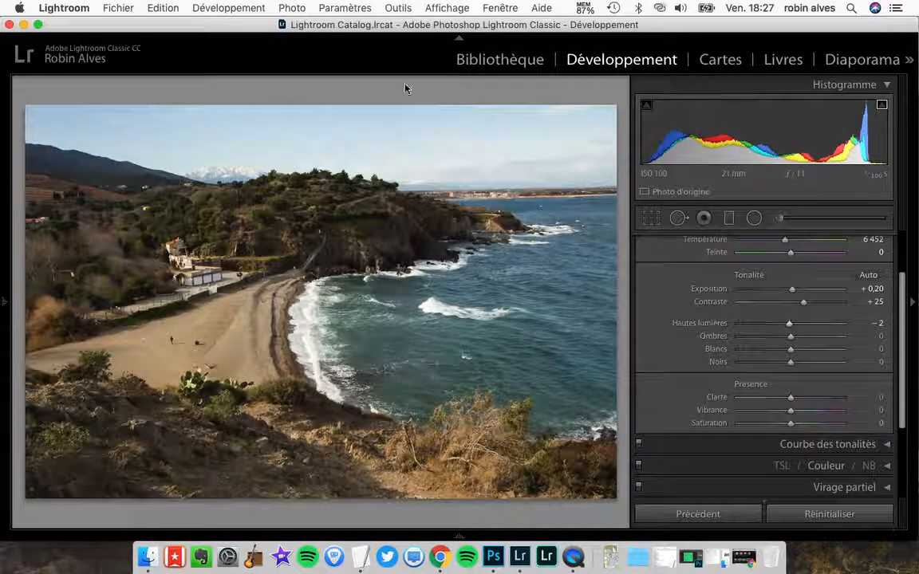
{"action": "left_click_drag", "start_coordinate": [837, 324], "coordinate": [856, 327]}
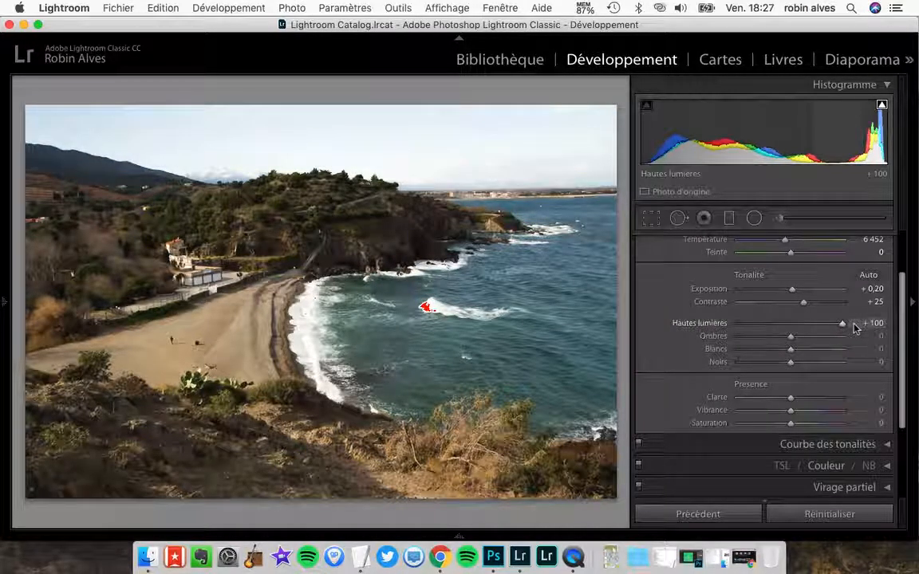
{"action": "left_click", "coordinate": [792, 324]}
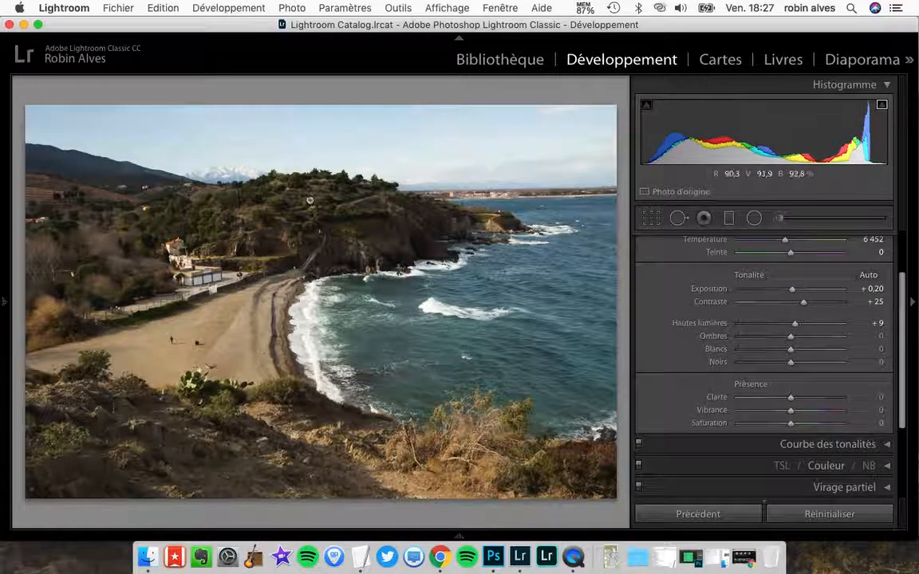
{"action": "left_click_drag", "start_coordinate": [794, 323], "coordinate": [849, 327]}
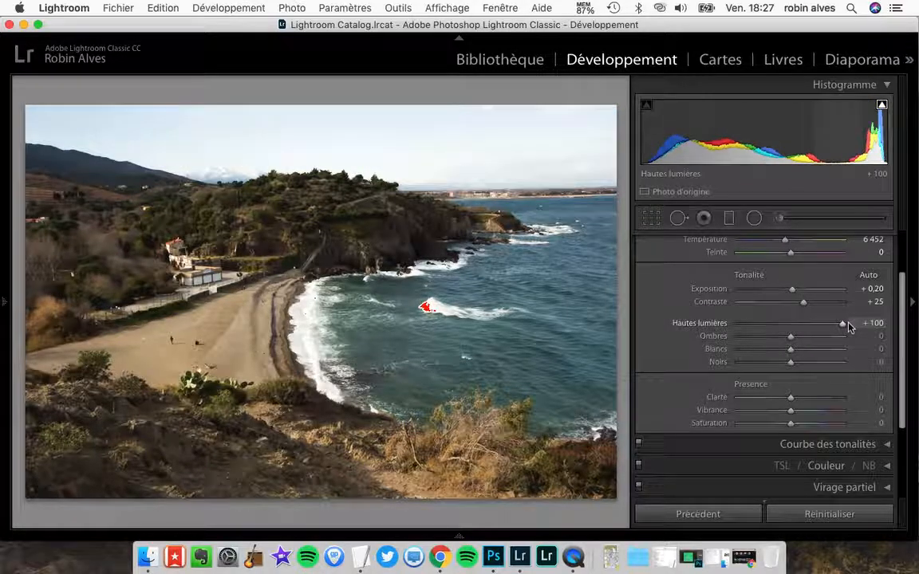
{"action": "left_click", "coordinate": [792, 325]}
{"action": "left_click_drag", "start_coordinate": [792, 325], "coordinate": [736, 324]}
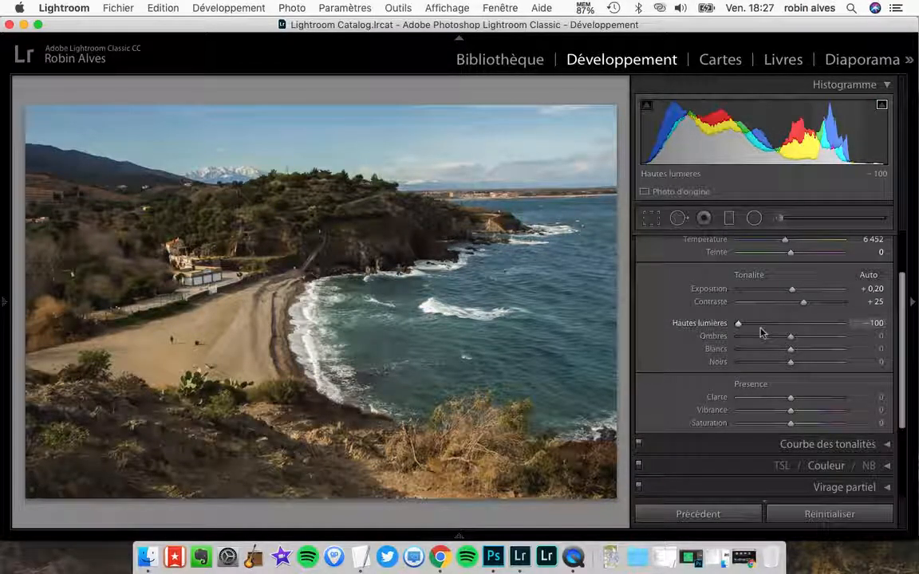
Step: Compare the Ombres setting at +100 and +1, and settle on +100 to brighten the dark areas
{"action": "left_click_drag", "start_coordinate": [790, 336], "coordinate": [915, 355]}
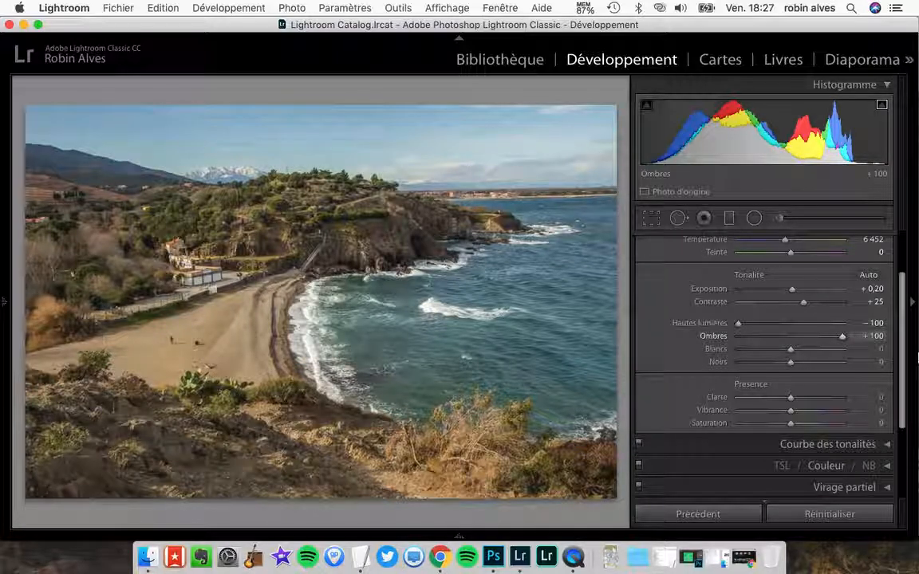
{"action": "left_click_drag", "start_coordinate": [914, 354], "coordinate": [795, 319]}
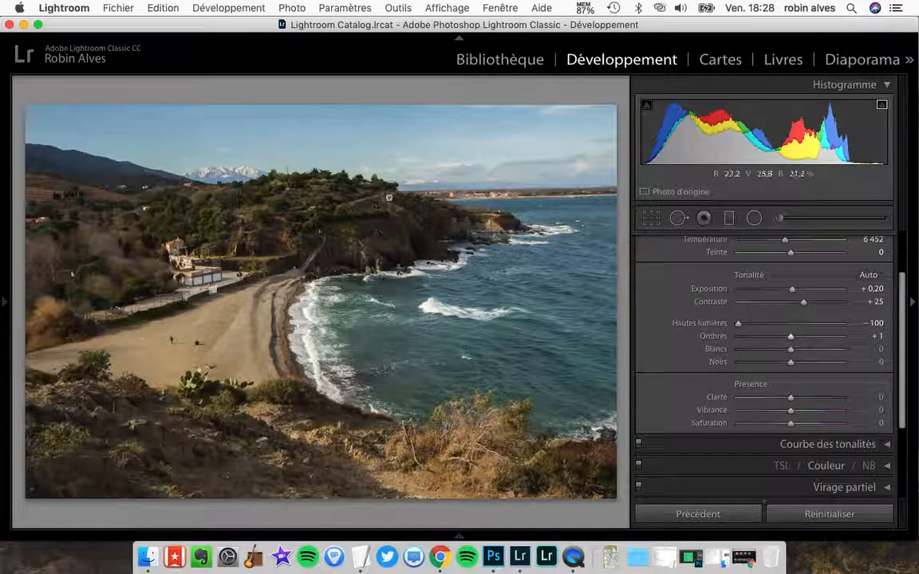
{"action": "left_click_drag", "start_coordinate": [805, 338], "coordinate": [872, 344]}
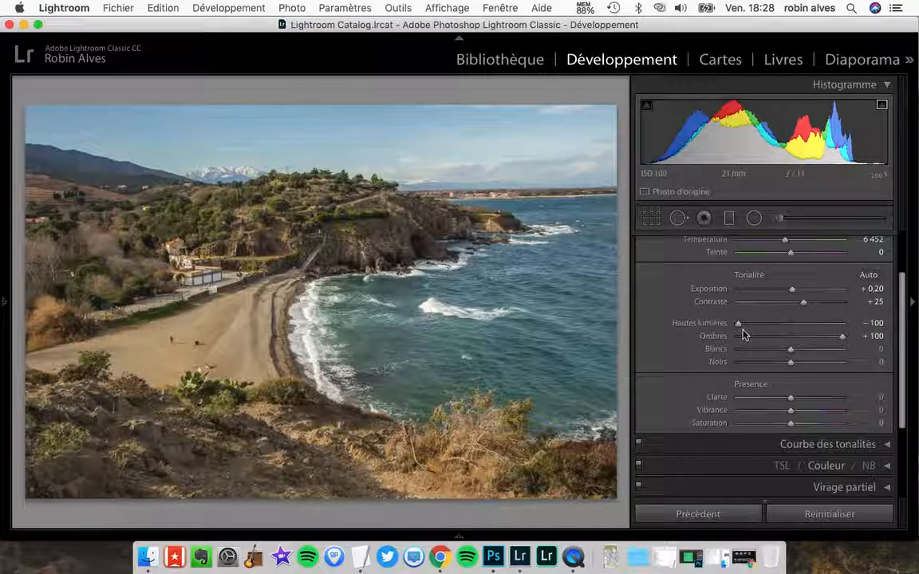
{"action": "scroll", "coordinate": [710, 349], "scroll_direction": "down", "scroll_amount": 1}
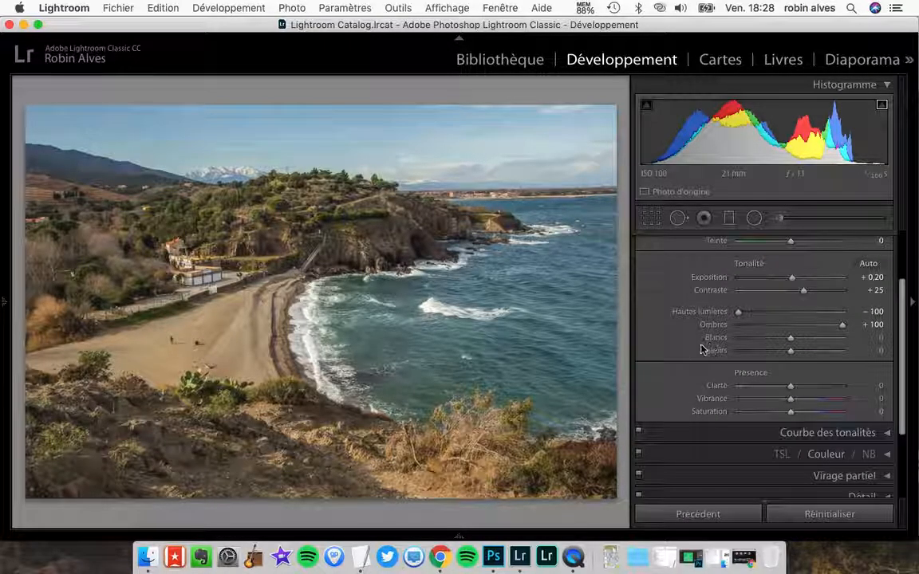
Step: Try white balance presets, including Fluorescente, on the photo and settle on Telle quelle
{"action": "scroll", "coordinate": [687, 357], "scroll_direction": "down", "scroll_amount": 2}
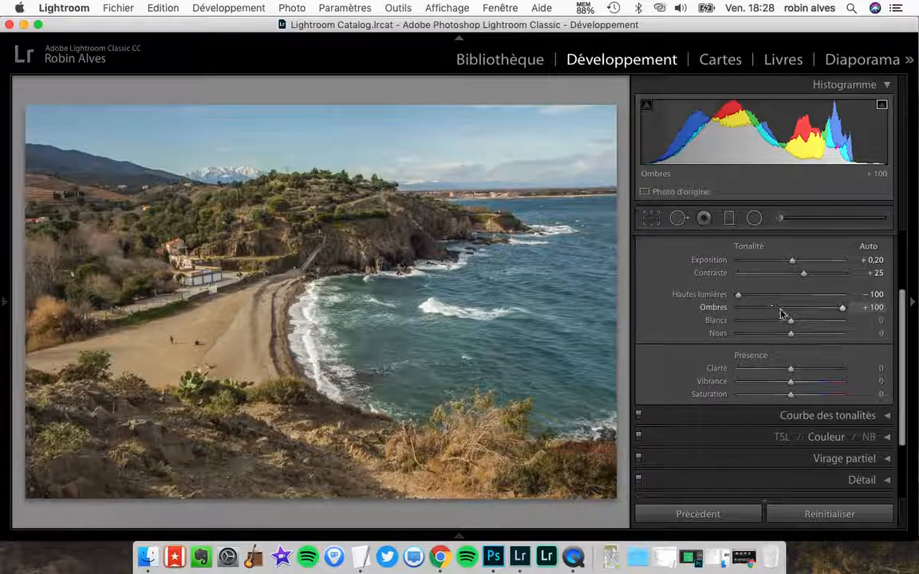
{"action": "scroll", "coordinate": [796, 320], "scroll_direction": "up", "scroll_amount": 1}
{"action": "scroll", "coordinate": [796, 319], "scroll_direction": "up", "scroll_amount": 4}
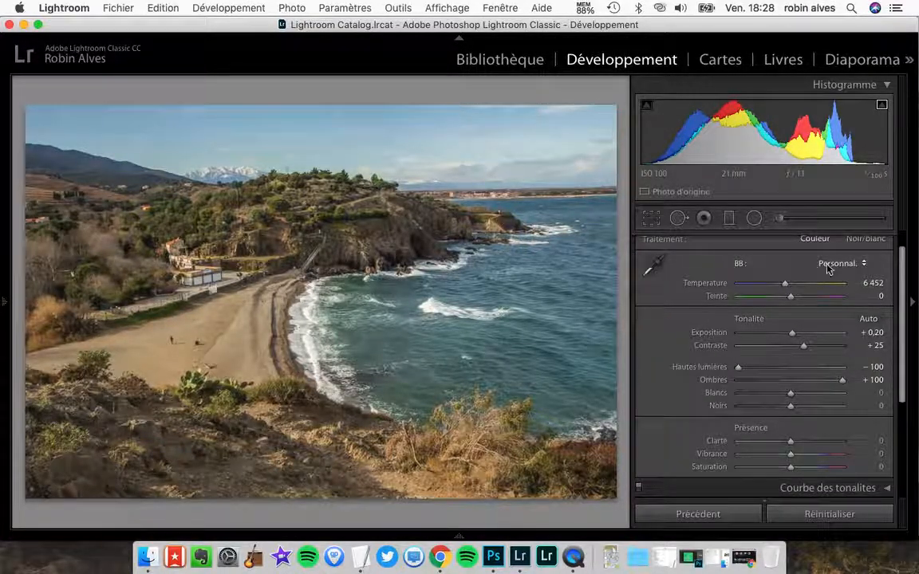
{"action": "left_click", "coordinate": [828, 269]}
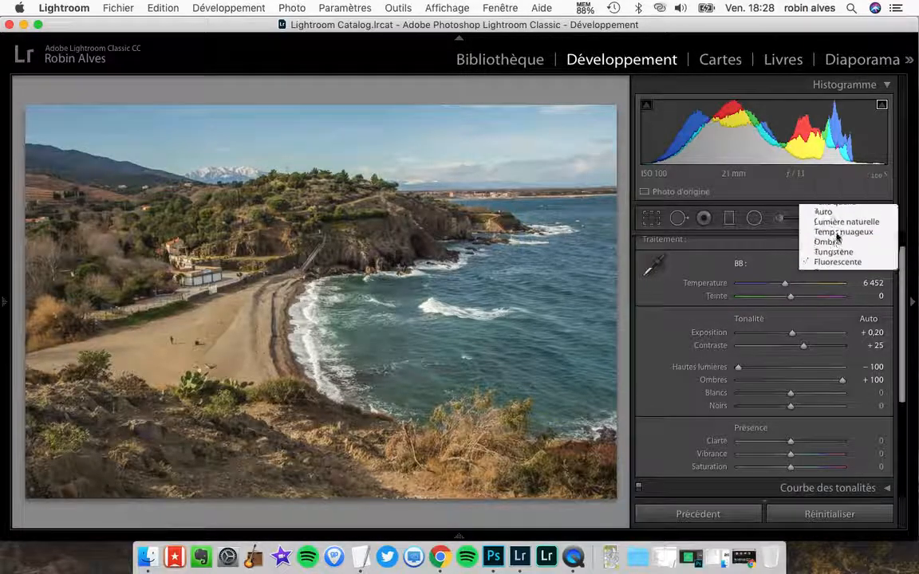
{"action": "left_click", "coordinate": [847, 263]}
{"action": "left_click", "coordinate": [821, 282]}
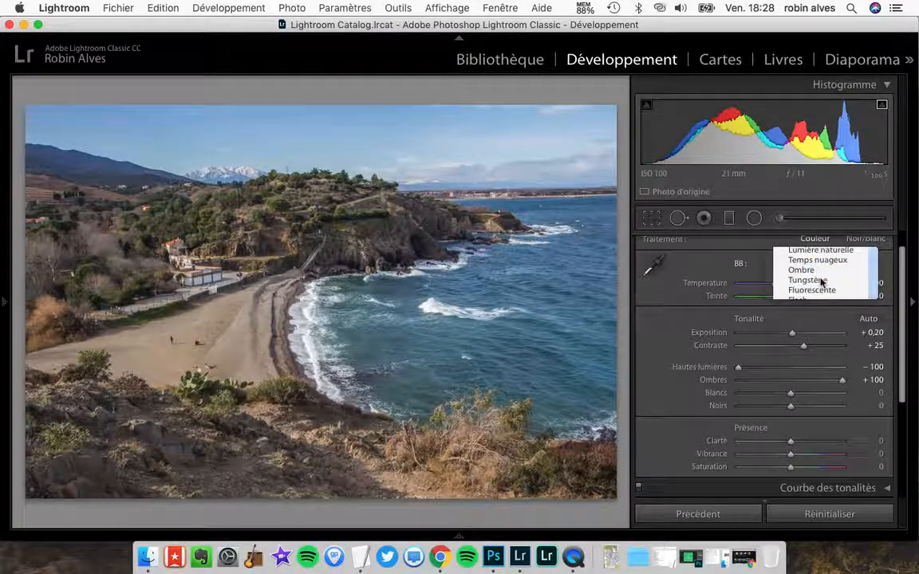
{"action": "left_click", "coordinate": [831, 271]}
{"action": "left_click", "coordinate": [830, 279]}
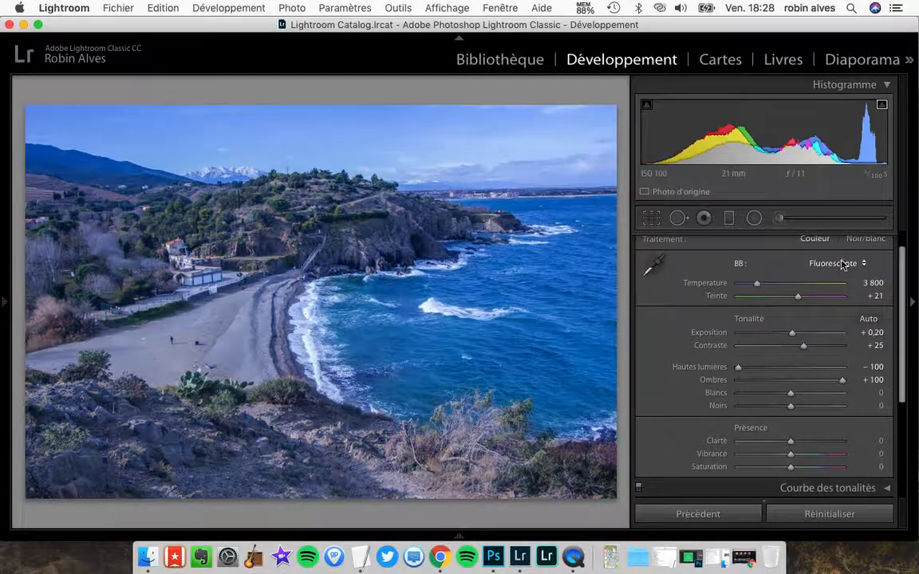
{"action": "left_click", "coordinate": [841, 261]}
{"action": "left_click", "coordinate": [841, 261]}
{"action": "left_click", "coordinate": [841, 262]}
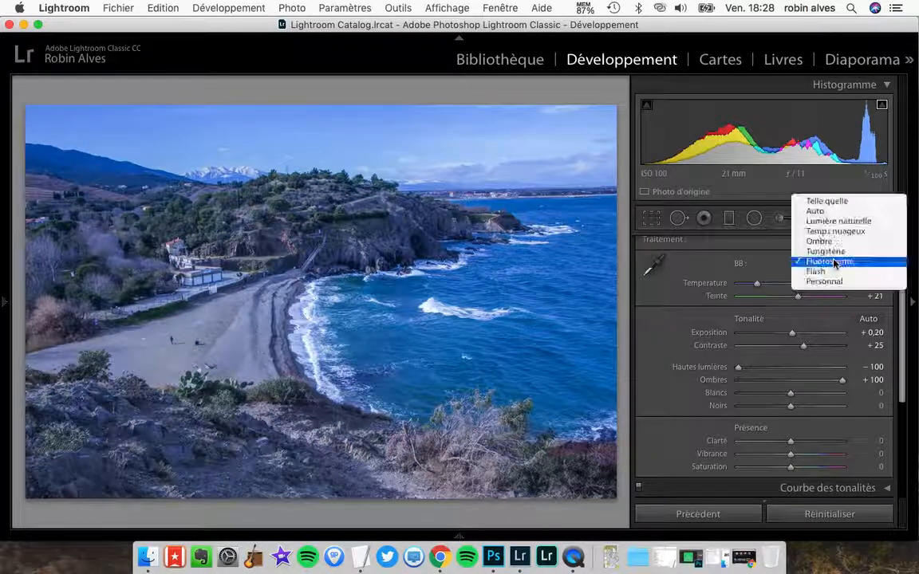
{"action": "left_click", "coordinate": [829, 202]}
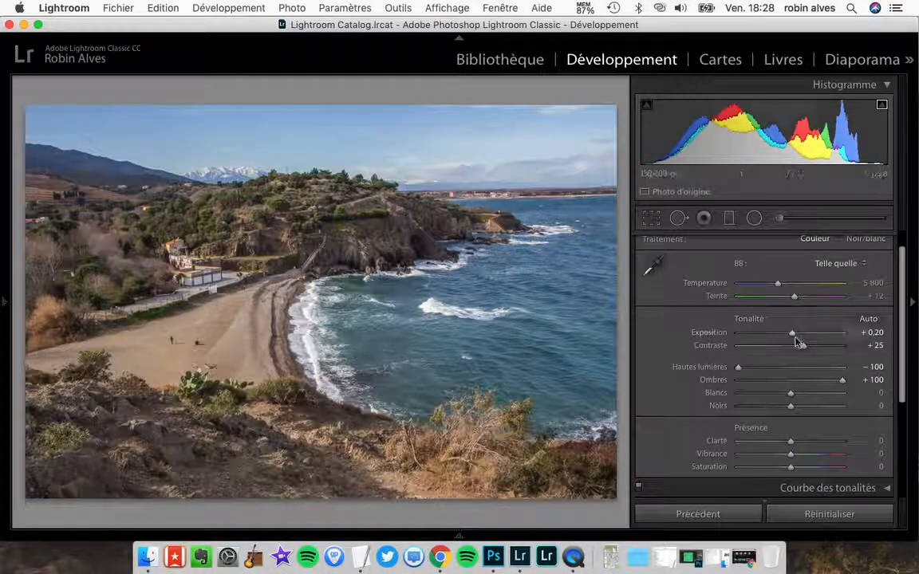
Step: Test the photo's Blancs setting at +100 and return it to 0
{"action": "scroll", "coordinate": [797, 341], "scroll_direction": "down", "scroll_amount": 1}
{"action": "left_click_drag", "start_coordinate": [791, 375], "coordinate": [843, 388]}
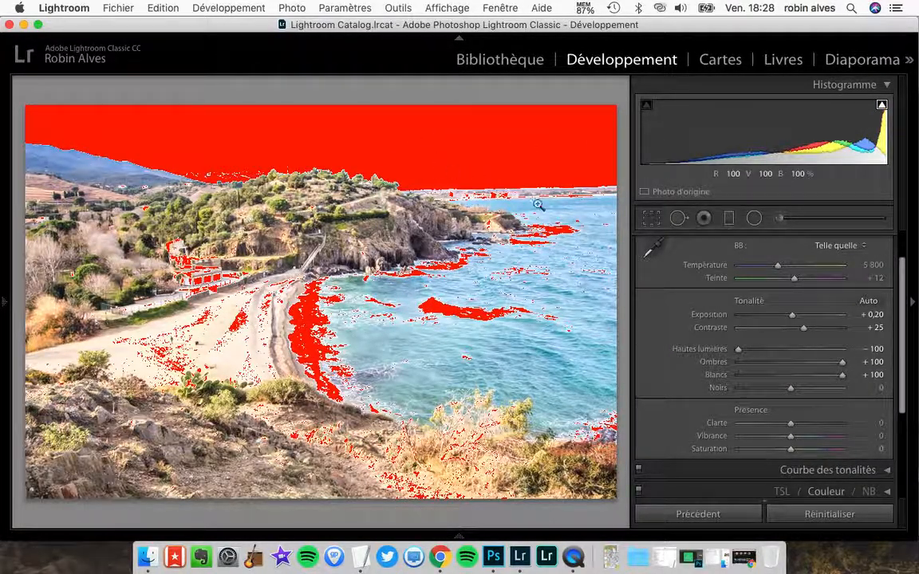
{"action": "left_click_drag", "start_coordinate": [842, 376], "coordinate": [790, 379]}
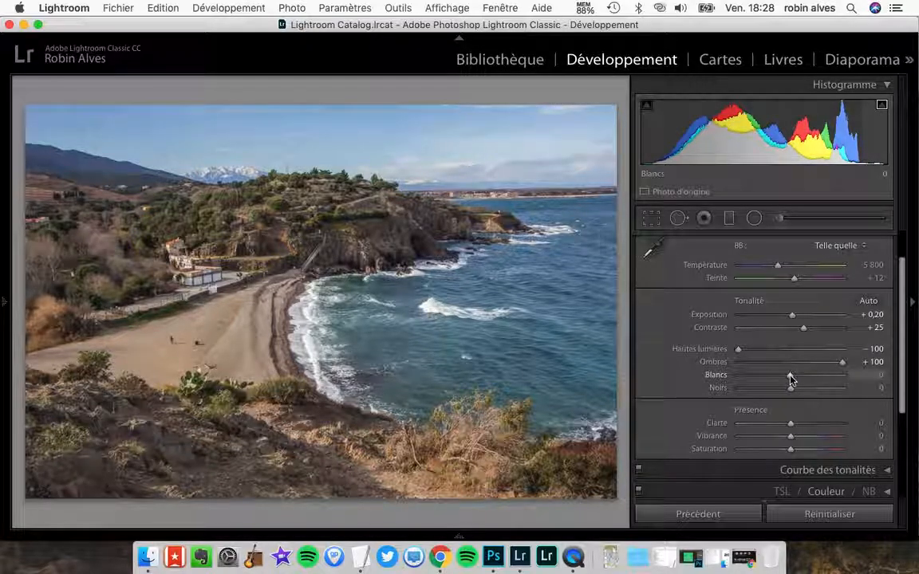
Step: Adjust the photo's Noirs setting to −1
{"action": "scroll", "coordinate": [790, 384], "scroll_direction": "down", "scroll_amount": 1}
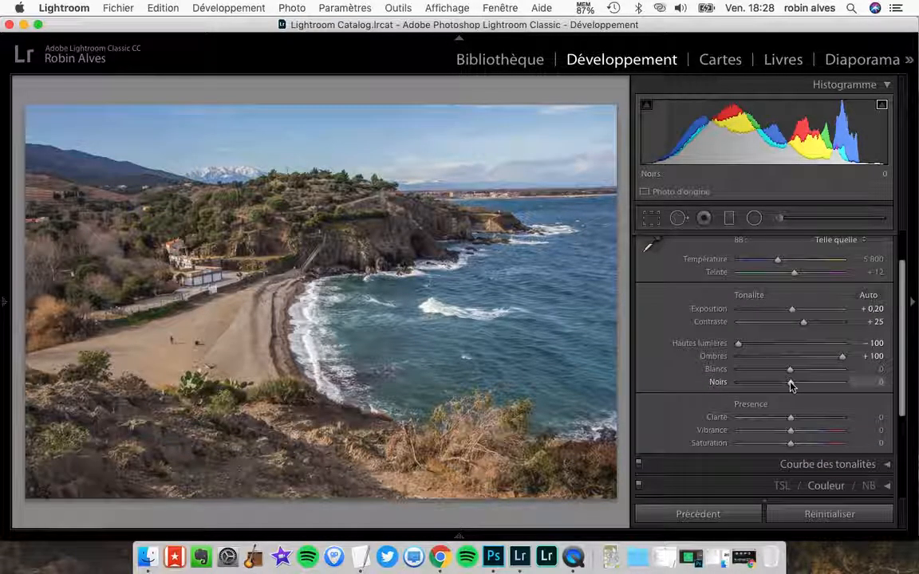
{"action": "left_click_drag", "start_coordinate": [782, 390], "coordinate": [789, 412]}
{"action": "scroll", "coordinate": [789, 412], "scroll_direction": "down", "scroll_amount": 1}
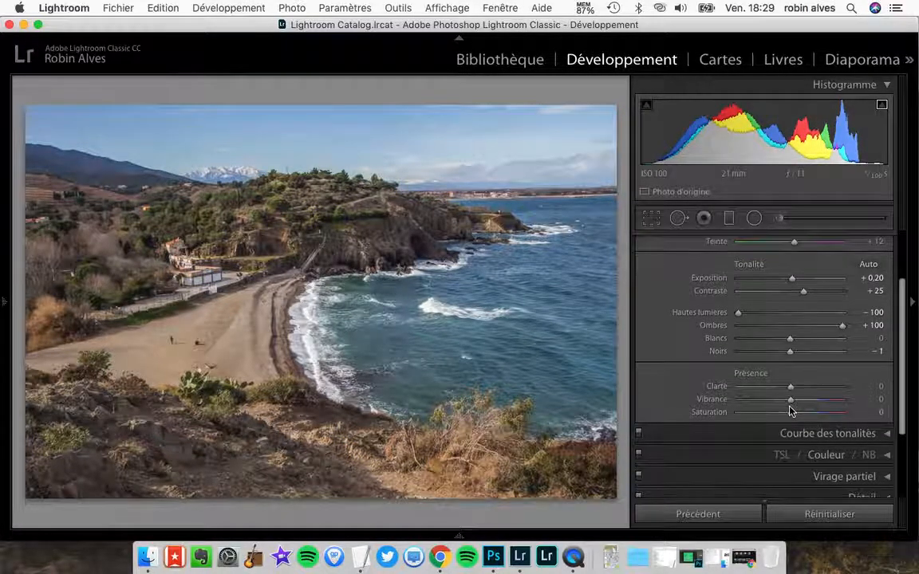
Step: Compare the Clarté setting at −100 and +100, and set it to +30
{"action": "scroll", "coordinate": [790, 411], "scroll_direction": "up", "scroll_amount": 1}
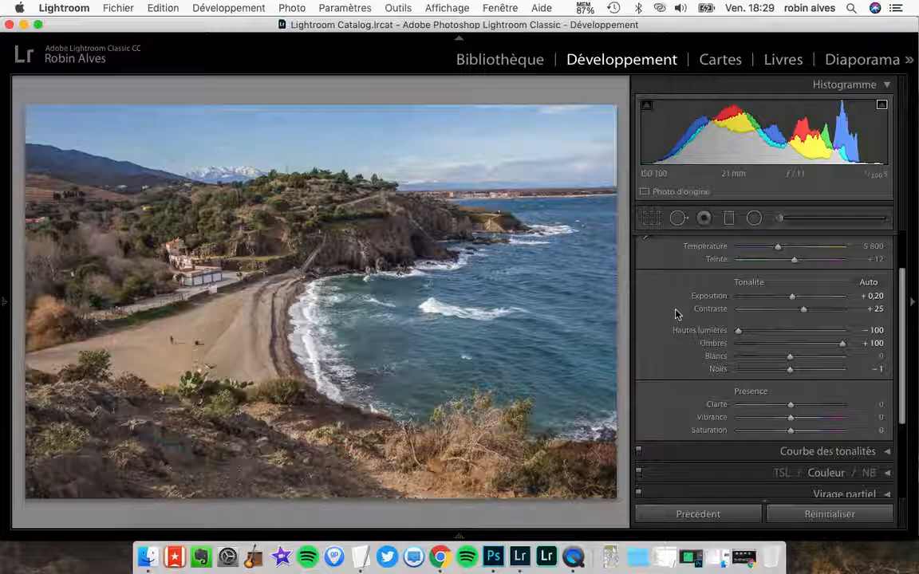
{"action": "scroll", "coordinate": [674, 313], "scroll_direction": "up", "scroll_amount": 1}
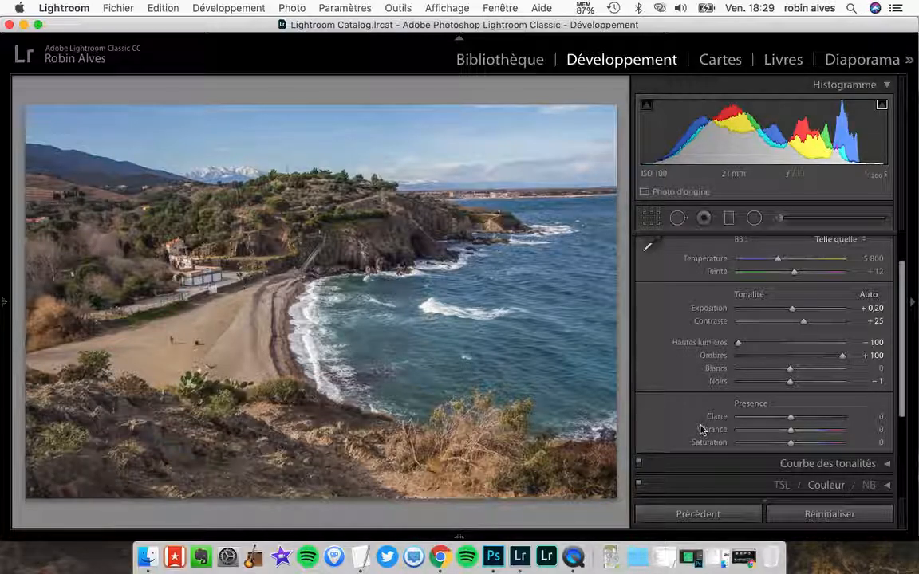
{"action": "left_click_drag", "start_coordinate": [791, 417], "coordinate": [712, 423]}
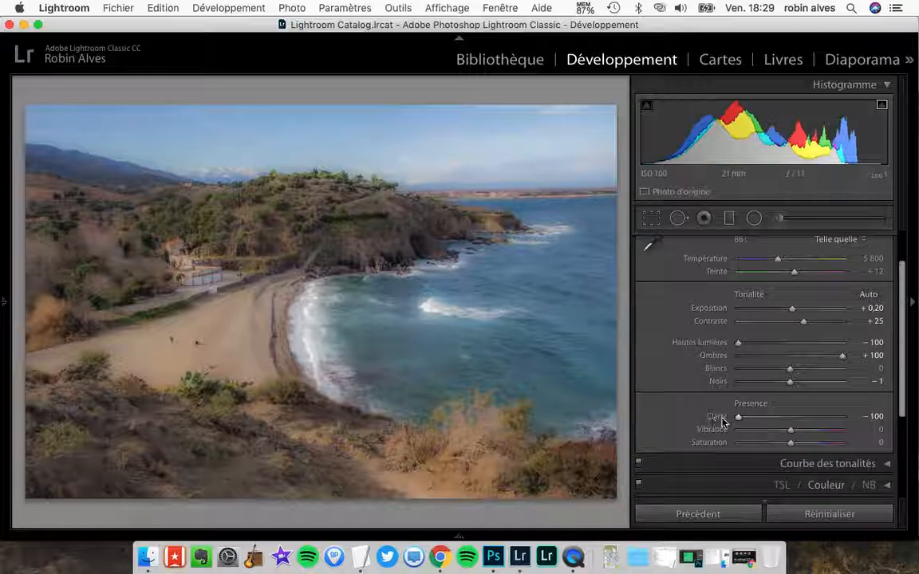
{"action": "left_click", "coordinate": [844, 418]}
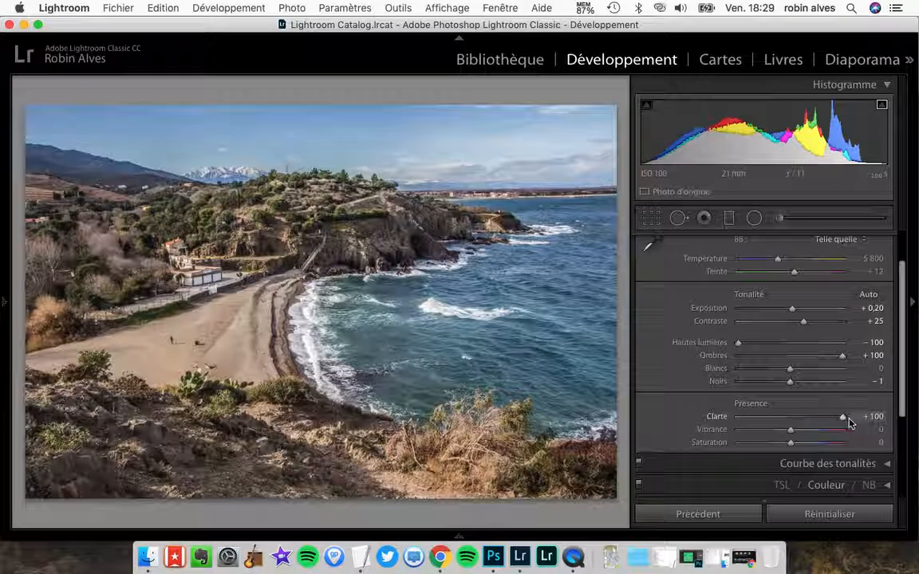
{"action": "left_click_drag", "start_coordinate": [844, 418], "coordinate": [805, 422]}
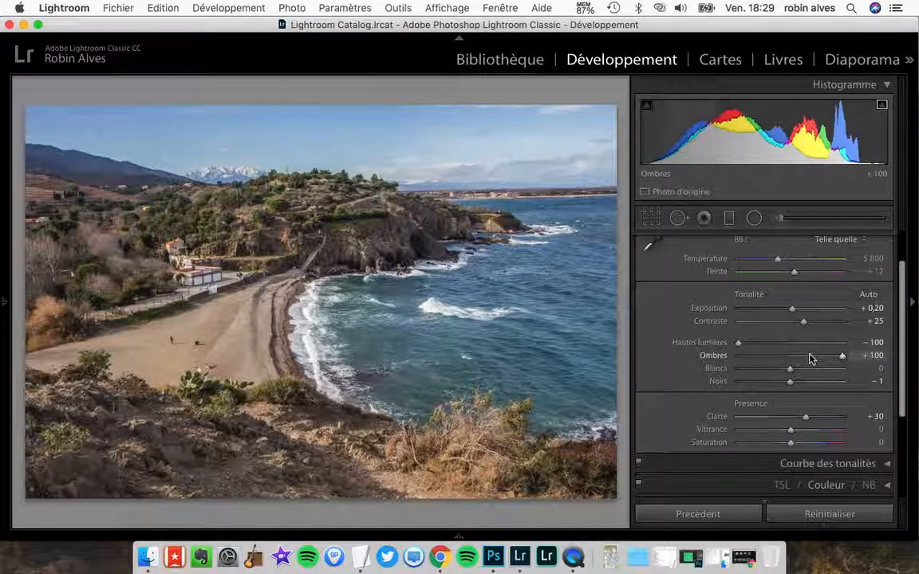
Step: Retest the Clarté extremes of −100 and +100, and settle on a near-neutral −2
{"action": "left_click_drag", "start_coordinate": [805, 417], "coordinate": [669, 421]}
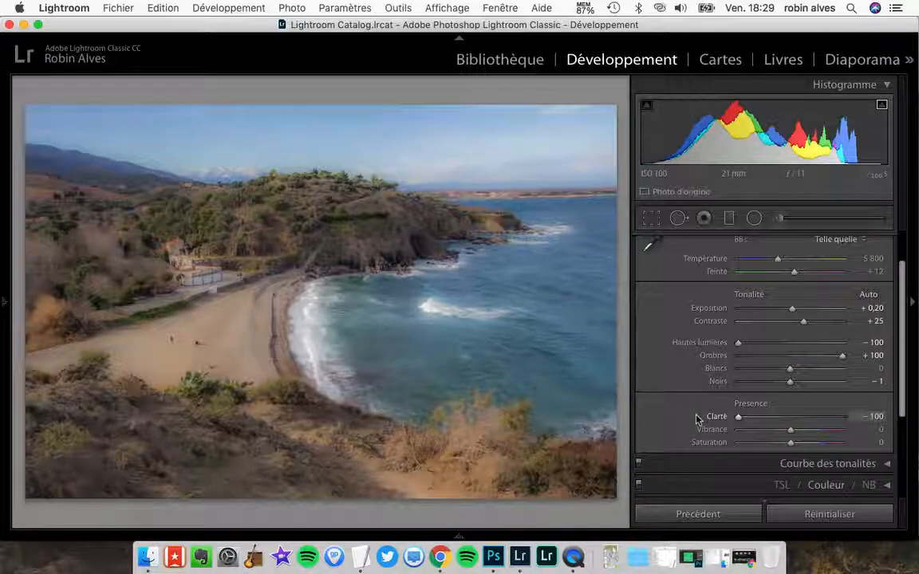
{"action": "left_click_drag", "start_coordinate": [728, 420], "coordinate": [867, 431]}
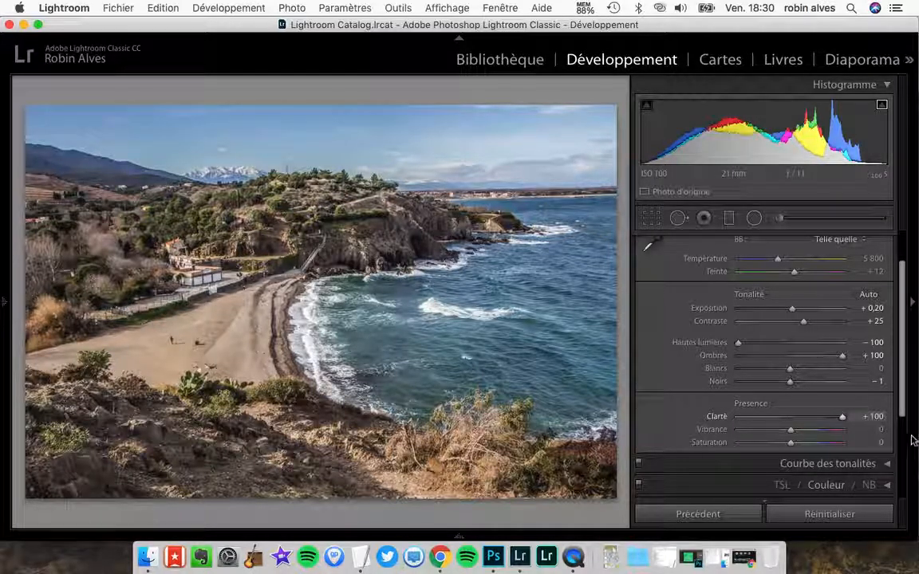
{"action": "left_click_drag", "start_coordinate": [843, 420], "coordinate": [786, 423]}
{"action": "scroll", "coordinate": [732, 403], "scroll_direction": "down", "scroll_amount": 1}
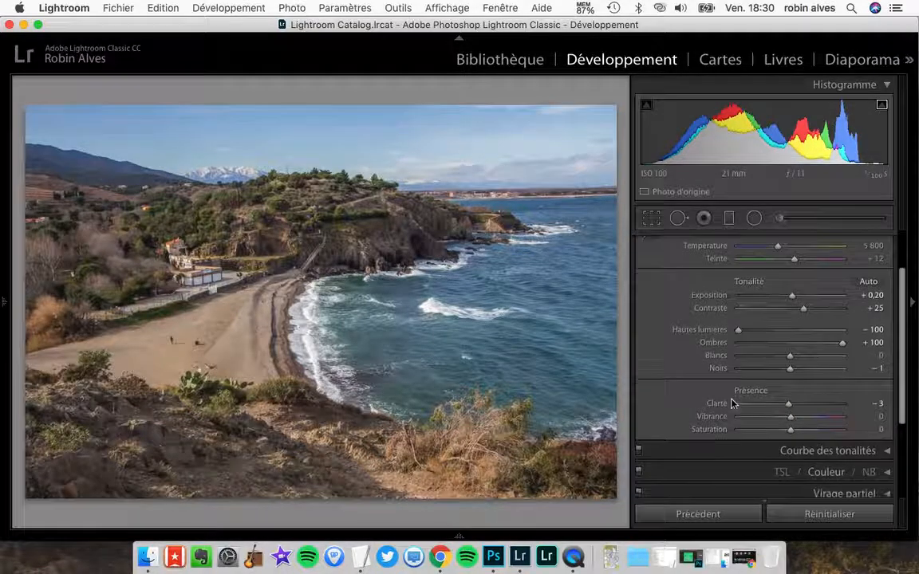
{"action": "scroll", "coordinate": [670, 422], "scroll_direction": "down", "scroll_amount": 1}
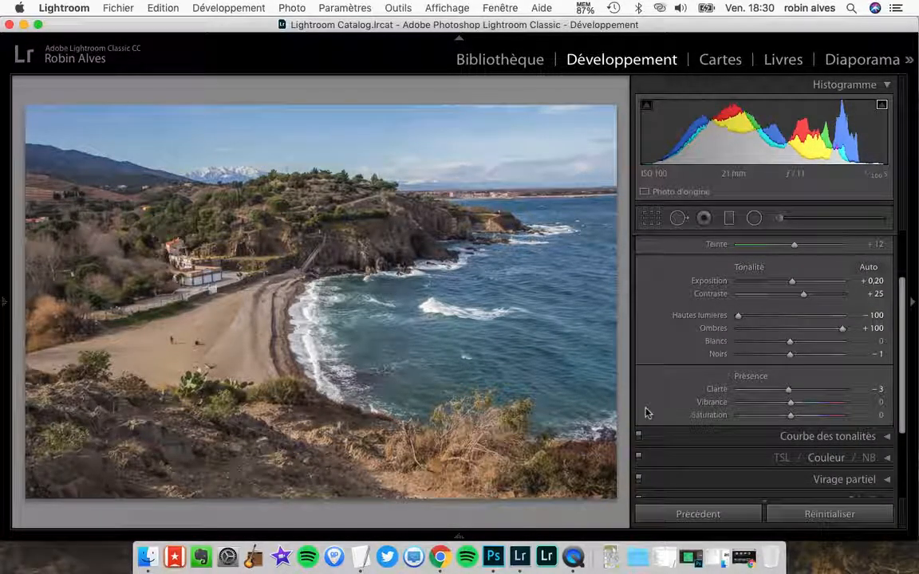
{"action": "scroll", "coordinate": [650, 408], "scroll_direction": "down", "scroll_amount": 1}
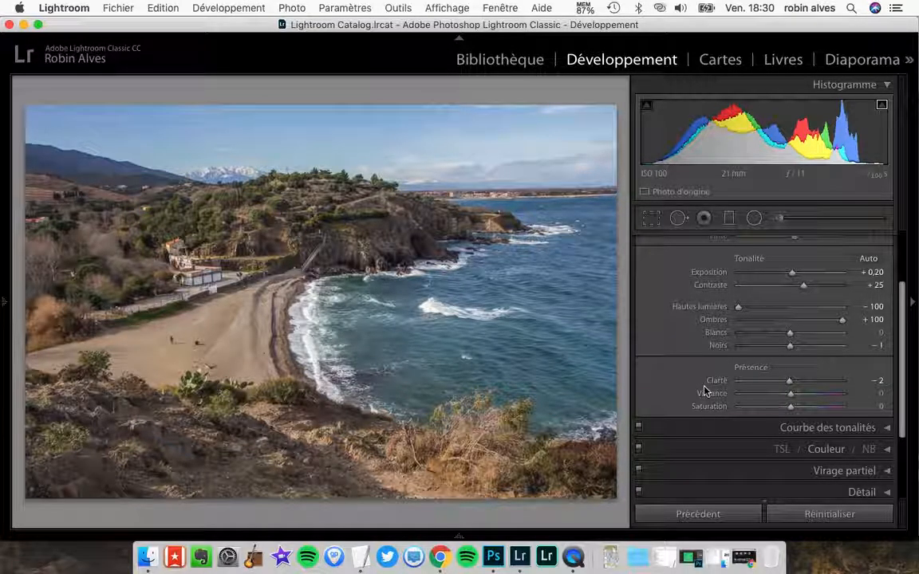
Step: Test the photo's Saturation at −100 for black and white, and bring it back to −5
{"action": "scroll", "coordinate": [690, 390], "scroll_direction": "down", "scroll_amount": 1}
{"action": "left_click", "coordinate": [767, 402]}
{"action": "left_click_drag", "start_coordinate": [766, 404], "coordinate": [586, 412]}
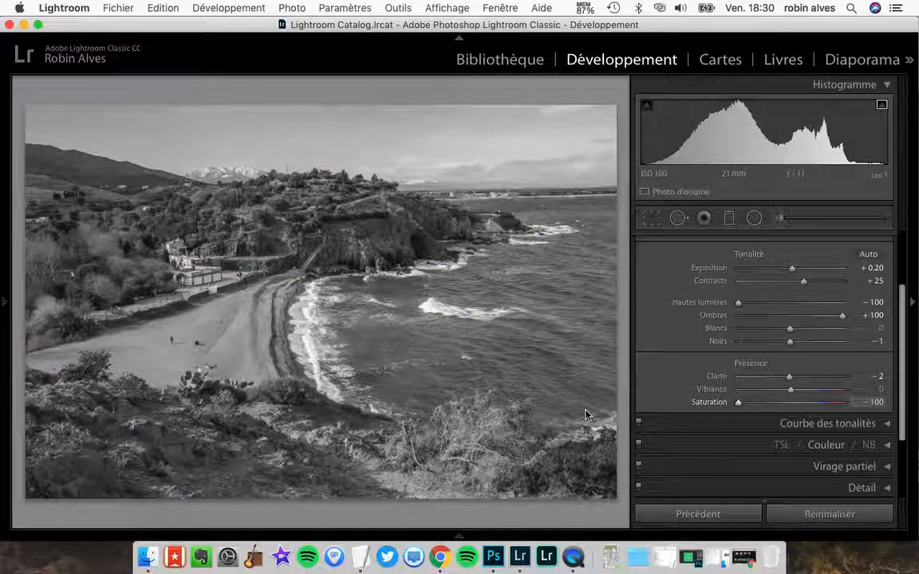
{"action": "left_click_drag", "start_coordinate": [786, 409], "coordinate": [789, 406]}
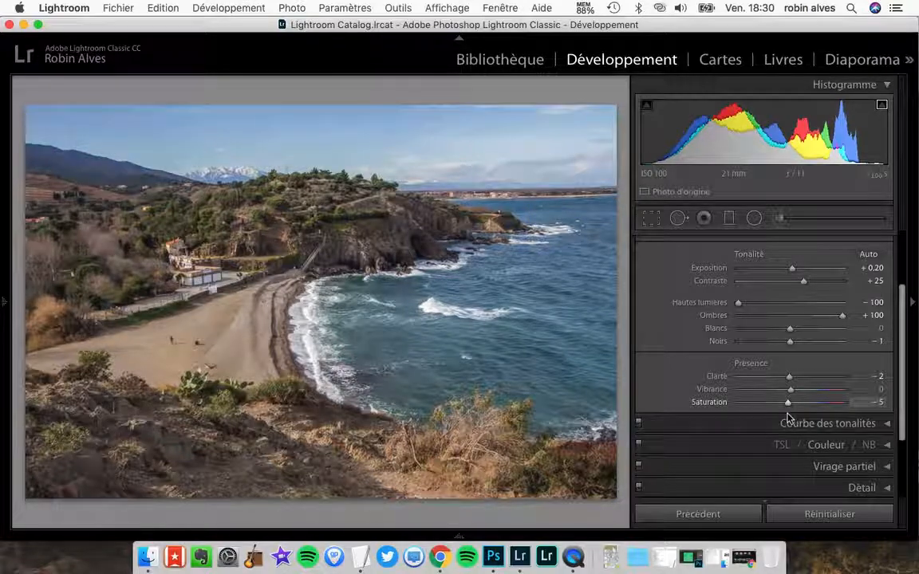
Step: Compare Vibrance at +29 with Saturation at +33, resetting Vibrance to 0 and Saturation to −2
{"action": "scroll", "coordinate": [706, 414], "scroll_direction": "down", "scroll_amount": 1}
{"action": "scroll", "coordinate": [670, 369], "scroll_direction": "down", "scroll_amount": 3}
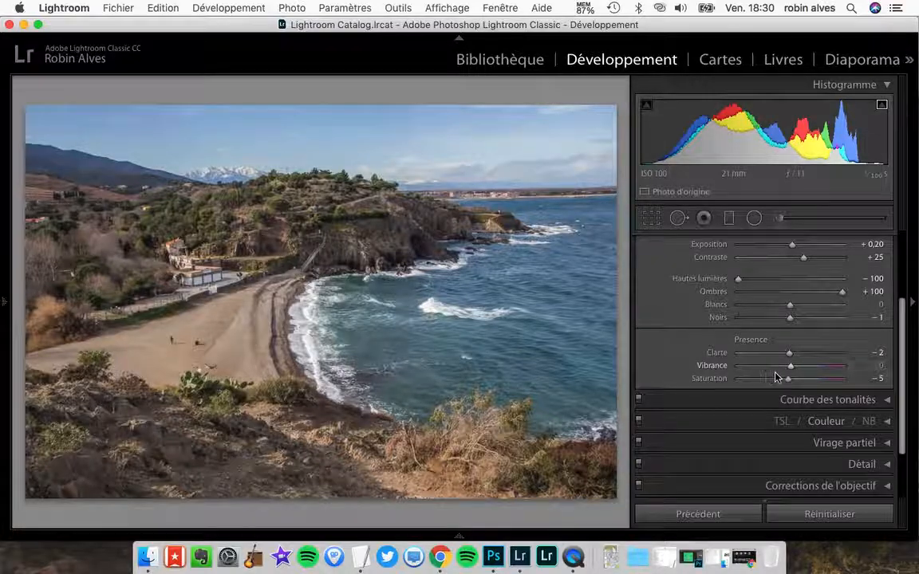
{"action": "mouse_move", "coordinate": [790, 366]}
{"action": "left_mouse_down"}
{"action": "mouse_move", "coordinate": [875, 371]}
{"action": "mouse_move", "coordinate": [799, 369]}
{"action": "left_mouse_up"}
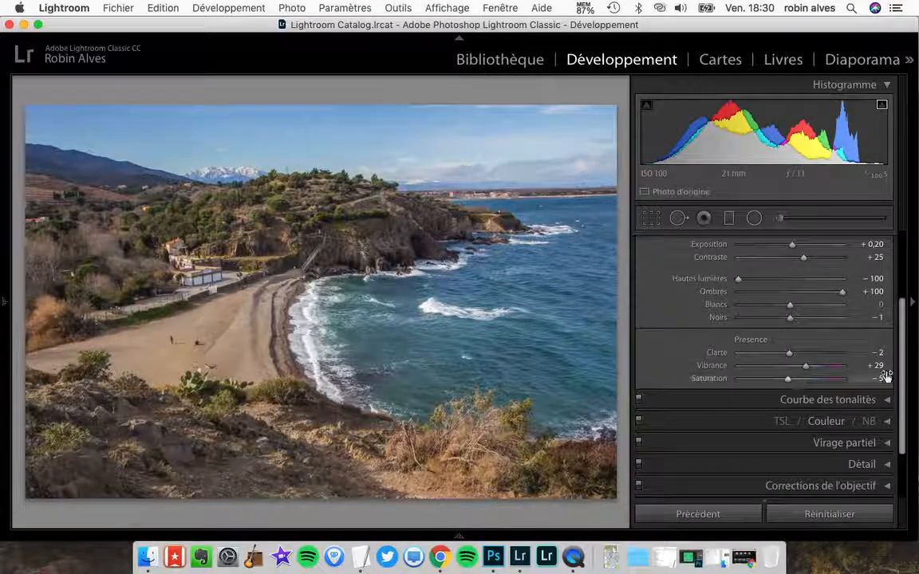
{"action": "left_click", "coordinate": [791, 367]}
{"action": "left_click", "coordinate": [806, 379]}
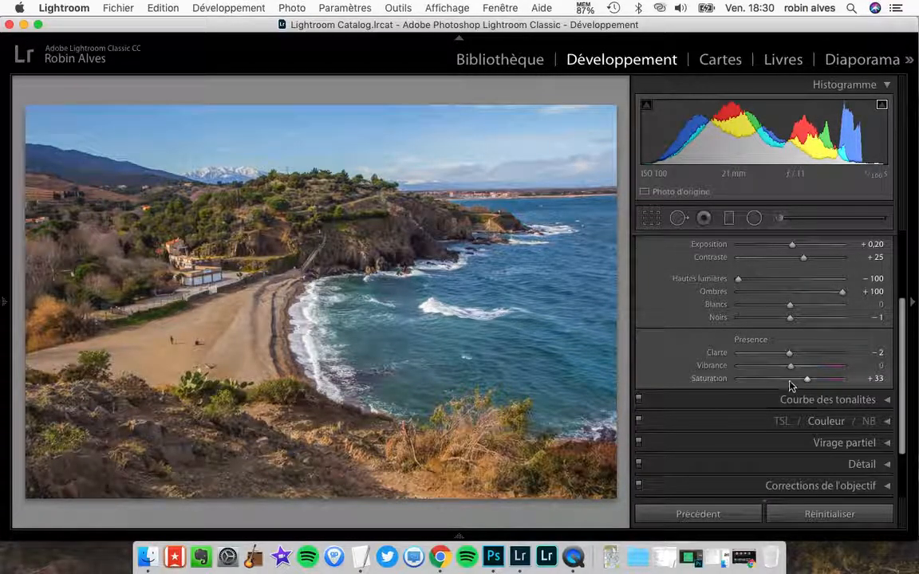
{"action": "left_click", "coordinate": [789, 379]}
Step: Try the photo's Vibrance at +29 and −100, and settle on −1
{"action": "left_click", "coordinate": [804, 366]}
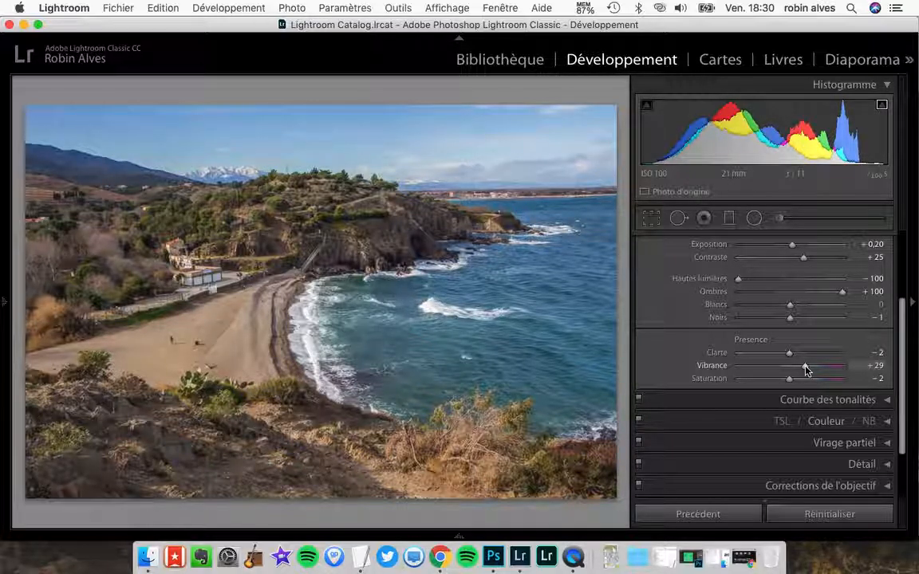
{"action": "left_click_drag", "start_coordinate": [802, 371], "coordinate": [682, 371]}
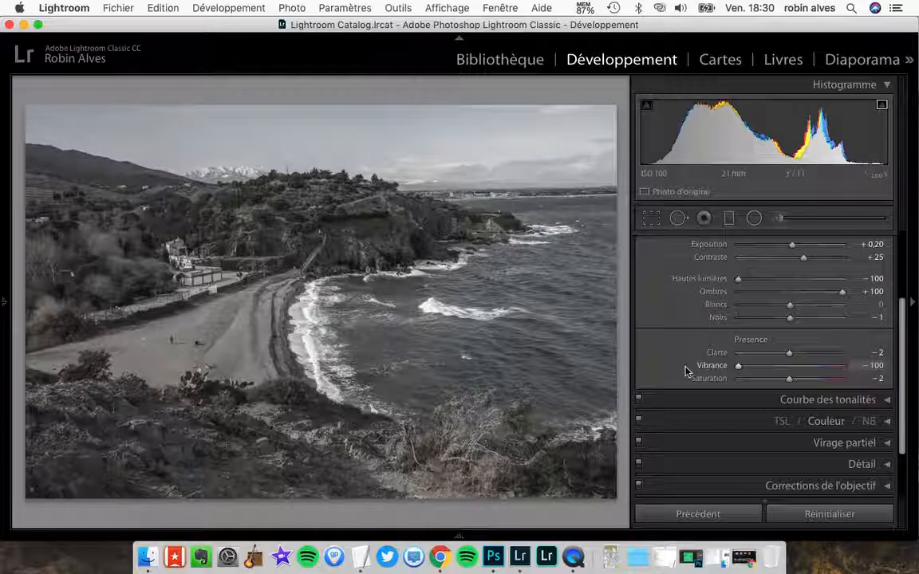
{"action": "left_click", "coordinate": [784, 369]}
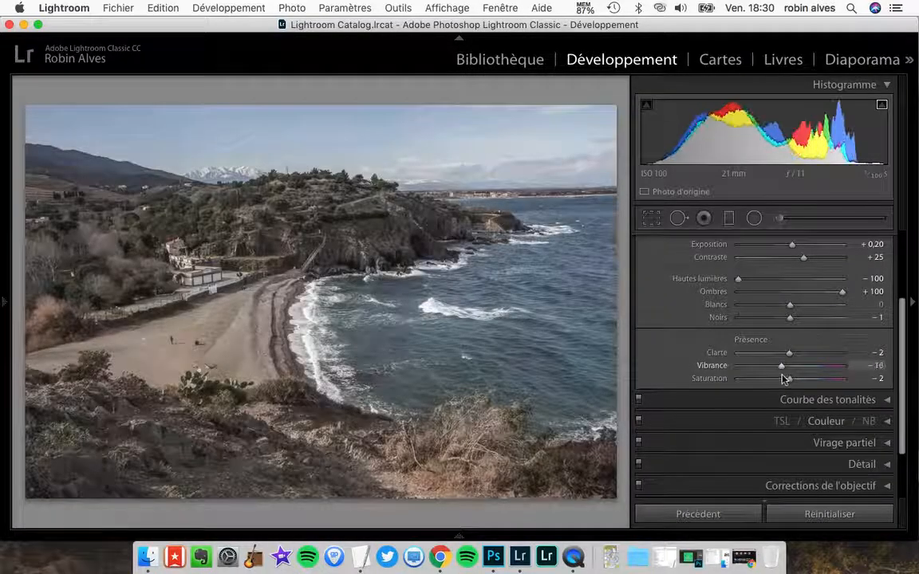
{"action": "left_click_drag", "start_coordinate": [786, 381], "coordinate": [789, 373]}
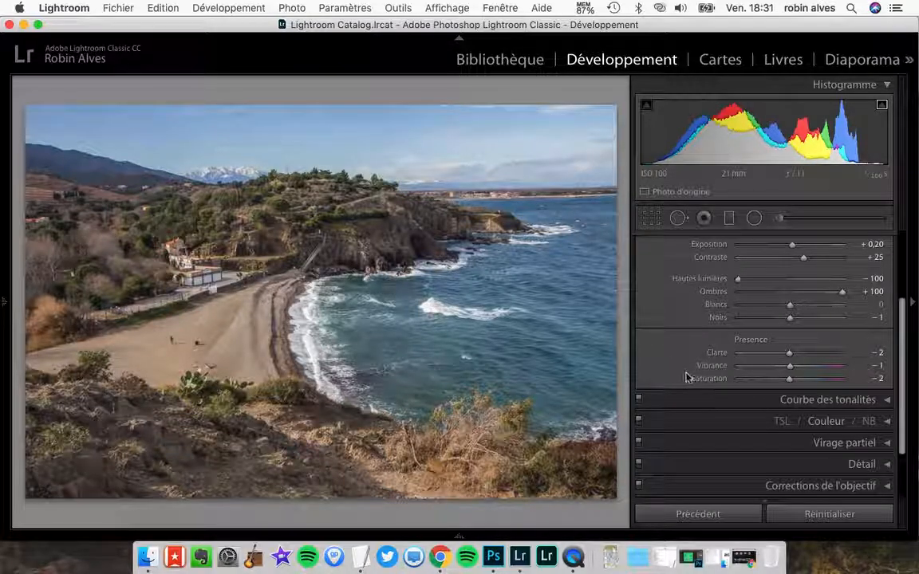
Step: Review the basic settings, and collapse and reopen the Réglages de base section
{"action": "scroll", "coordinate": [689, 354], "scroll_direction": "down", "scroll_amount": 1}
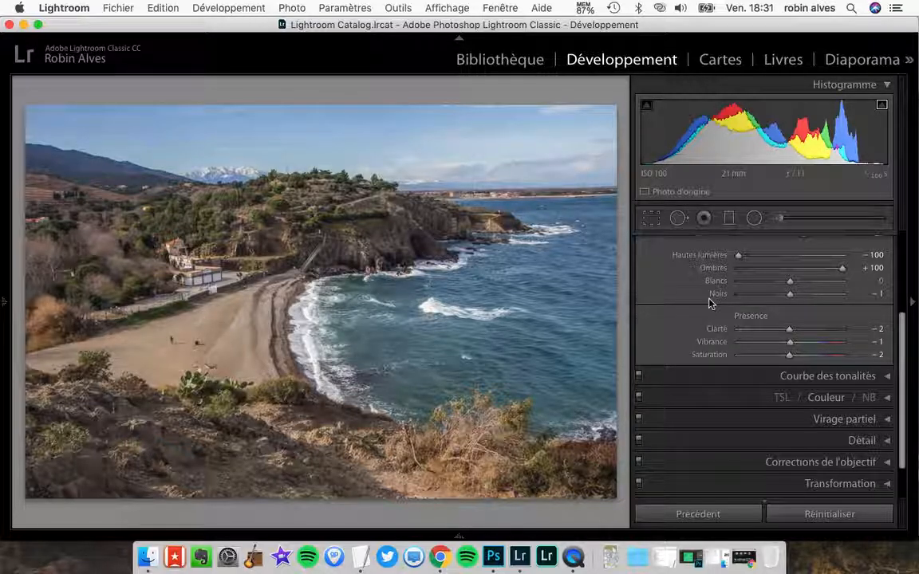
{"action": "scroll", "coordinate": [725, 346], "scroll_direction": "down", "scroll_amount": 1}
{"action": "scroll", "coordinate": [701, 327], "scroll_direction": "up", "scroll_amount": 5}
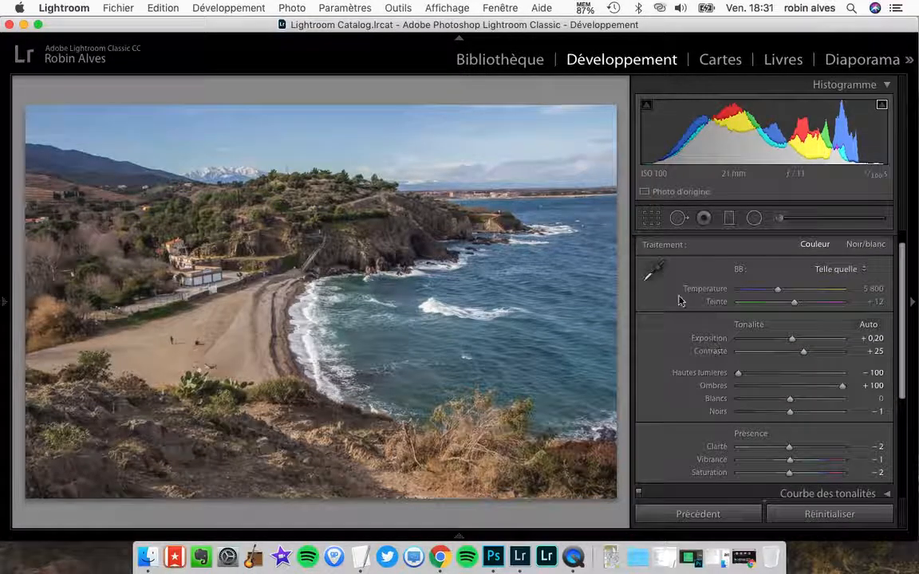
{"action": "scroll", "coordinate": [708, 254], "scroll_direction": "up", "scroll_amount": 1}
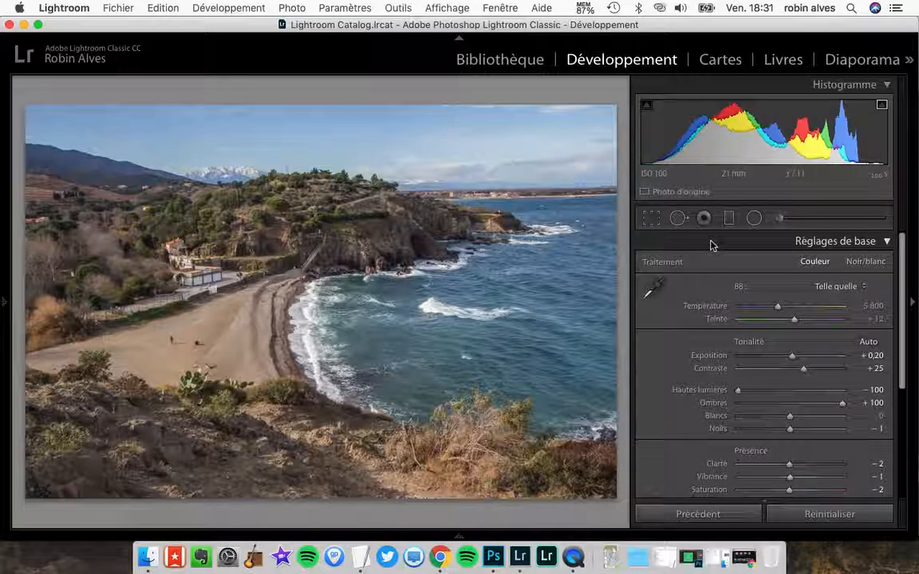
{"action": "left_click", "coordinate": [712, 244]}
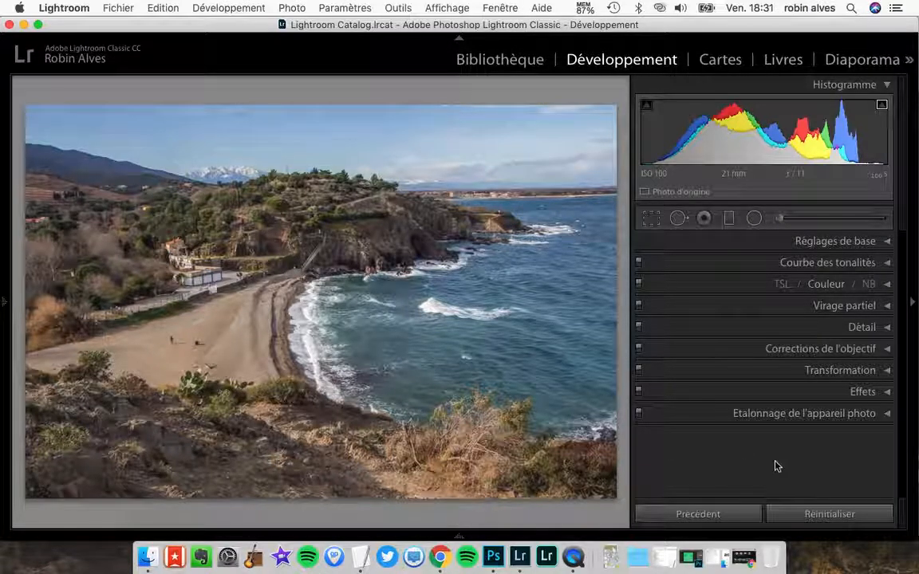
{"action": "left_click", "coordinate": [726, 242]}
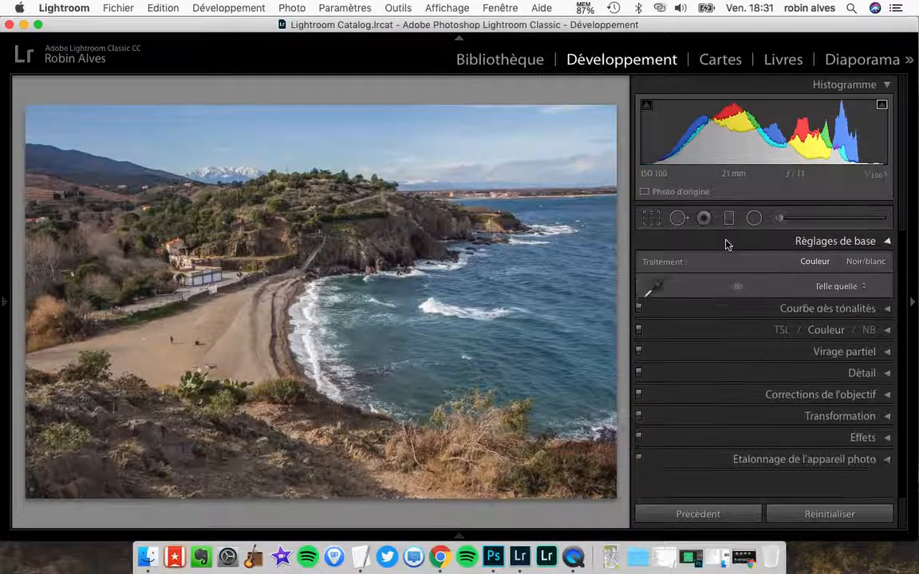
Step: Collapse the Réglages de base section, open Courbe des tonalités, and examine the curve with its region settings
{"action": "left_click", "coordinate": [682, 247]}
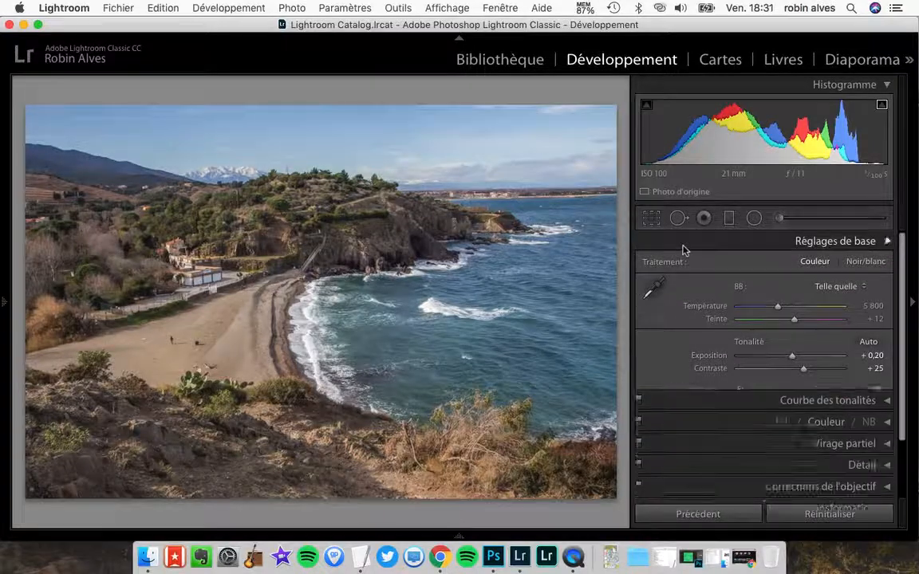
{"action": "left_click", "coordinate": [709, 265]}
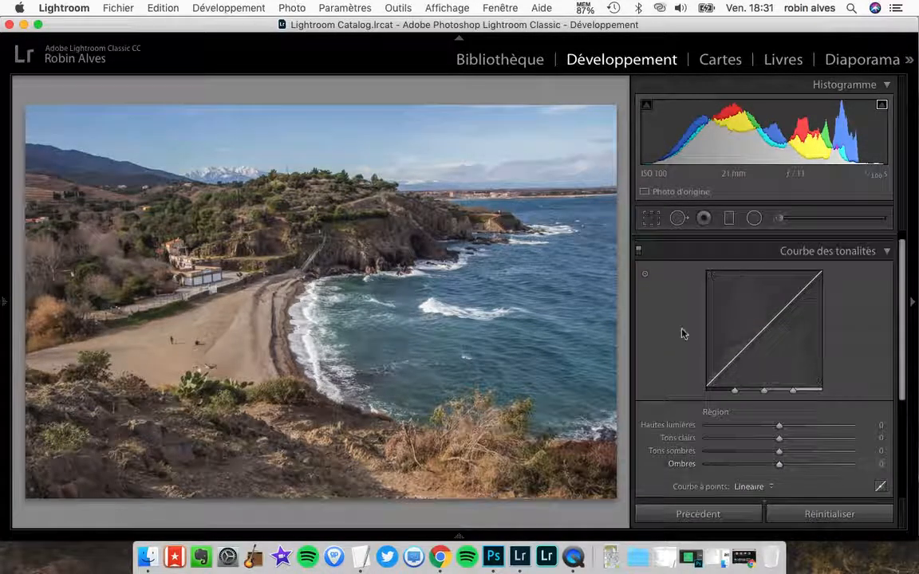
{"action": "scroll", "coordinate": [682, 334], "scroll_direction": "up", "scroll_amount": 1}
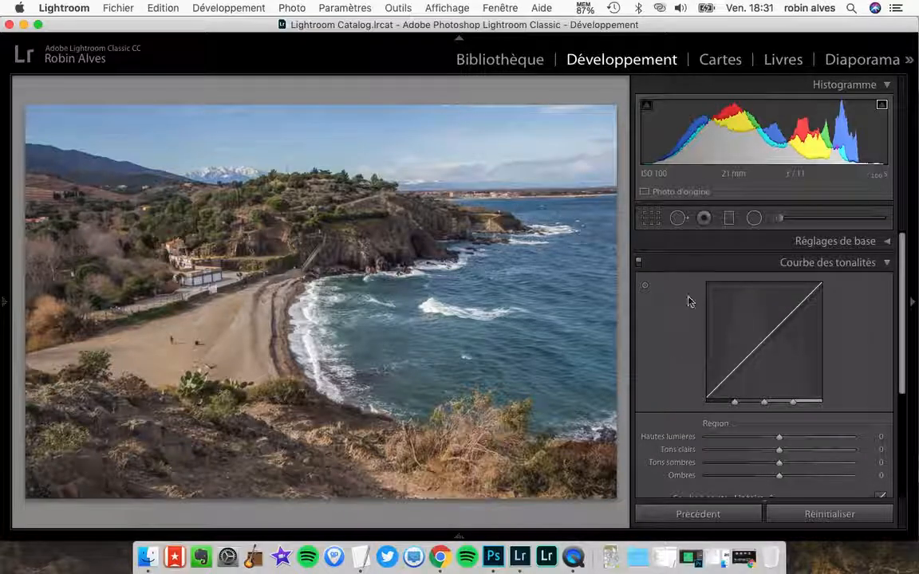
{"action": "left_click", "coordinate": [746, 268]}
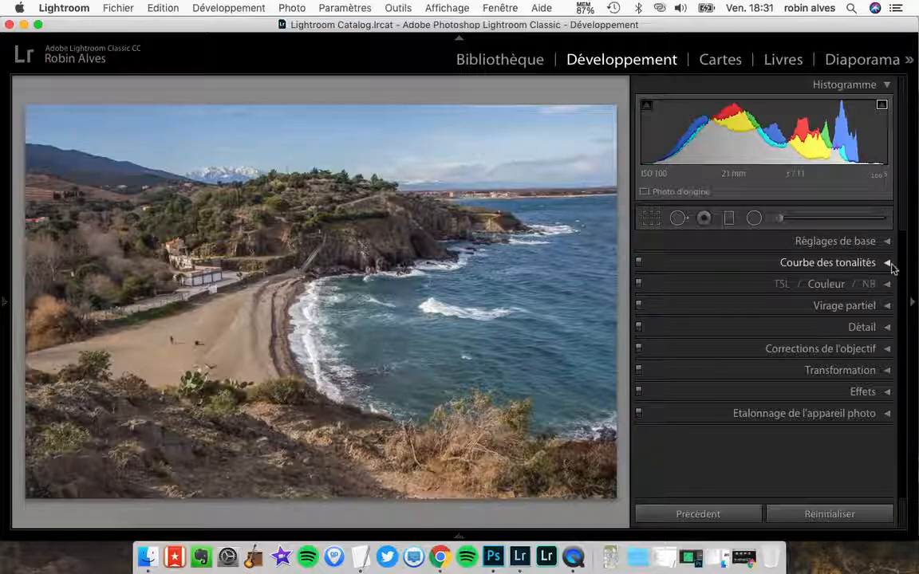
{"action": "left_click", "coordinate": [887, 263]}
{"action": "scroll", "coordinate": [830, 302], "scroll_direction": "down", "scroll_amount": 1}
{"action": "scroll", "coordinate": [818, 325], "scroll_direction": "up", "scroll_amount": 1}
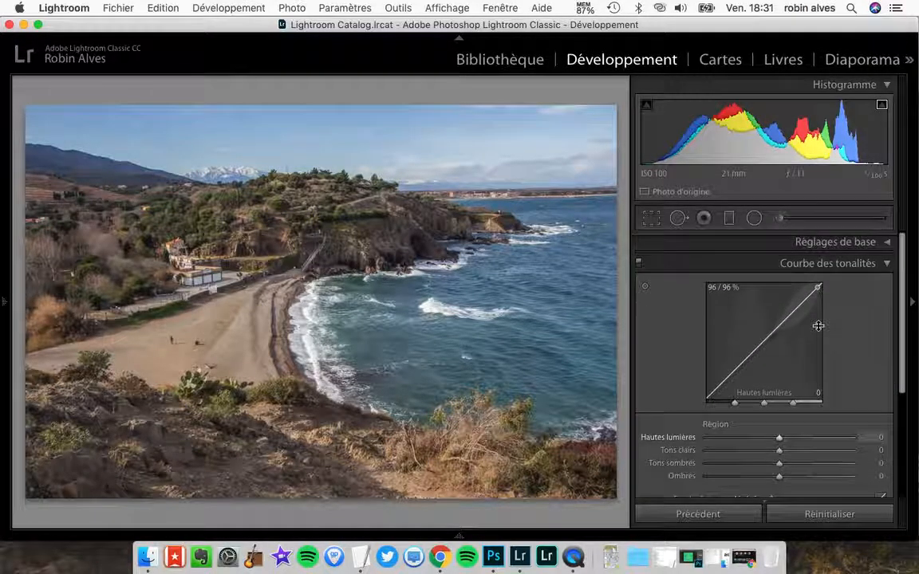
{"action": "scroll", "coordinate": [663, 422], "scroll_direction": "down", "scroll_amount": 2}
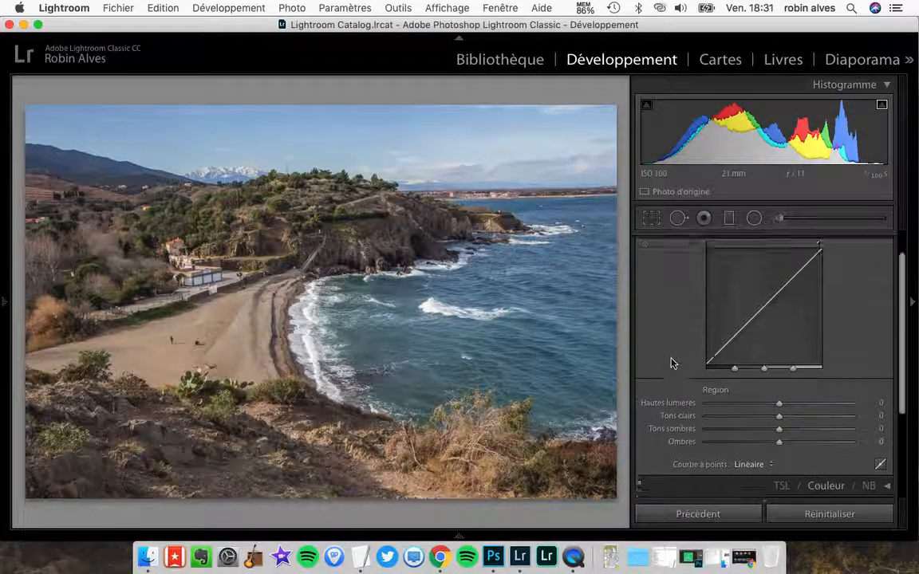
{"action": "scroll", "coordinate": [670, 363], "scroll_direction": "down", "scroll_amount": 1}
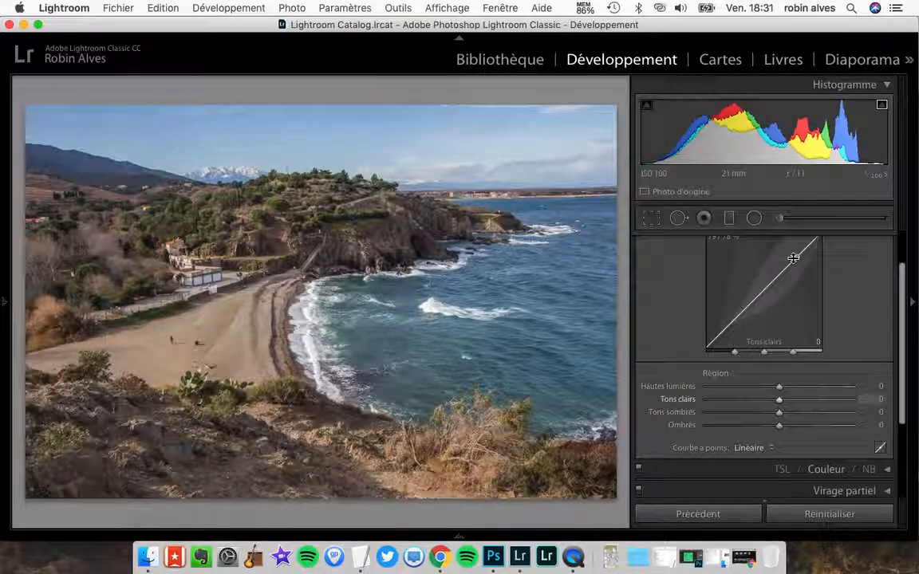
{"action": "scroll", "coordinate": [661, 410], "scroll_direction": "up", "scroll_amount": 1}
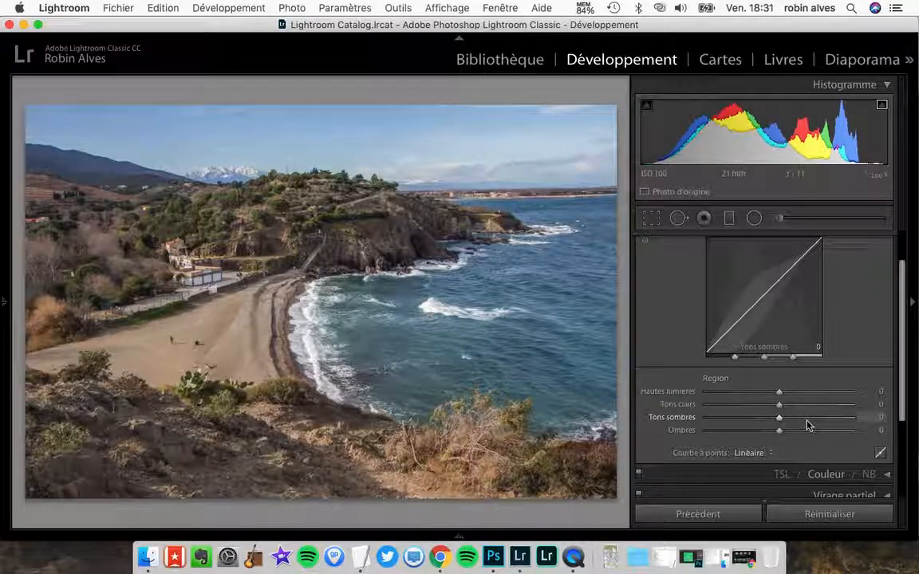
Step: Set the tone curve's Tons clairs to +42 and Tons sombres to +8, after trying Tons clairs at +34 and Tons sombres at −37
{"action": "left_click_drag", "start_coordinate": [778, 405], "coordinate": [865, 407]}
{"action": "mouse_move", "coordinate": [805, 409]}
{"action": "left_mouse_down"}
{"action": "mouse_move", "coordinate": [778, 408]}
{"action": "mouse_move", "coordinate": [814, 408]}
{"action": "mouse_move", "coordinate": [700, 416]}
{"action": "mouse_move", "coordinate": [832, 403]}
{"action": "mouse_move", "coordinate": [762, 406]}
{"action": "mouse_move", "coordinate": [796, 405]}
{"action": "left_mouse_up"}
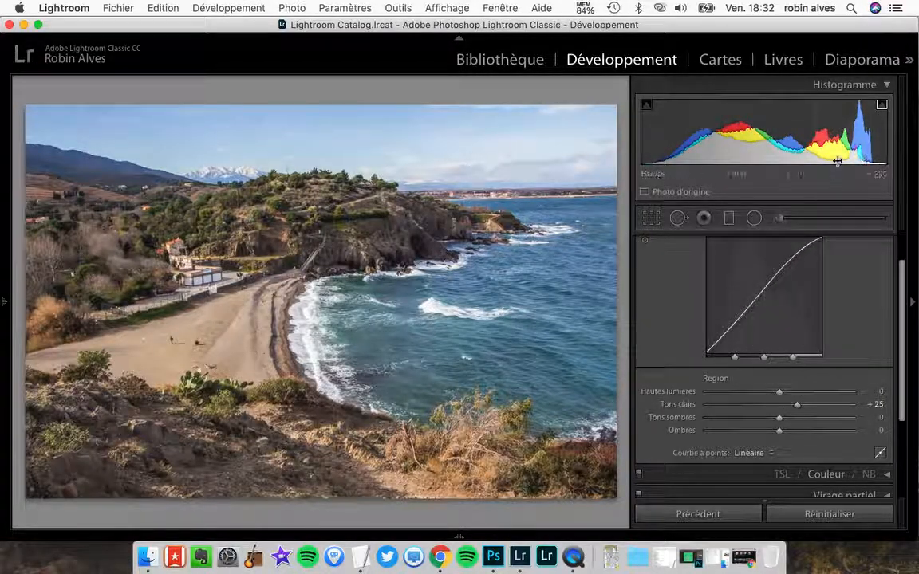
{"action": "left_click_drag", "start_coordinate": [794, 408], "coordinate": [800, 409]}
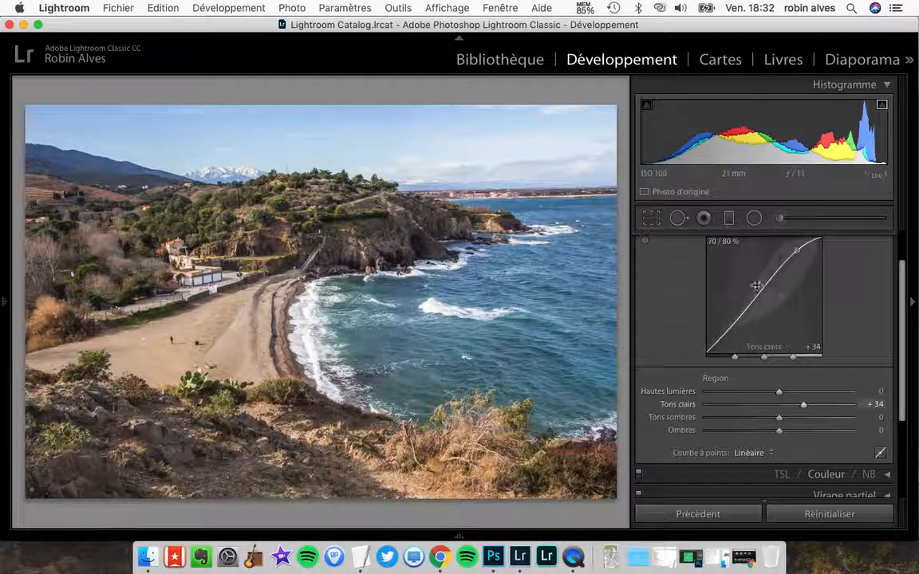
{"action": "left_click_drag", "start_coordinate": [779, 417], "coordinate": [750, 418]}
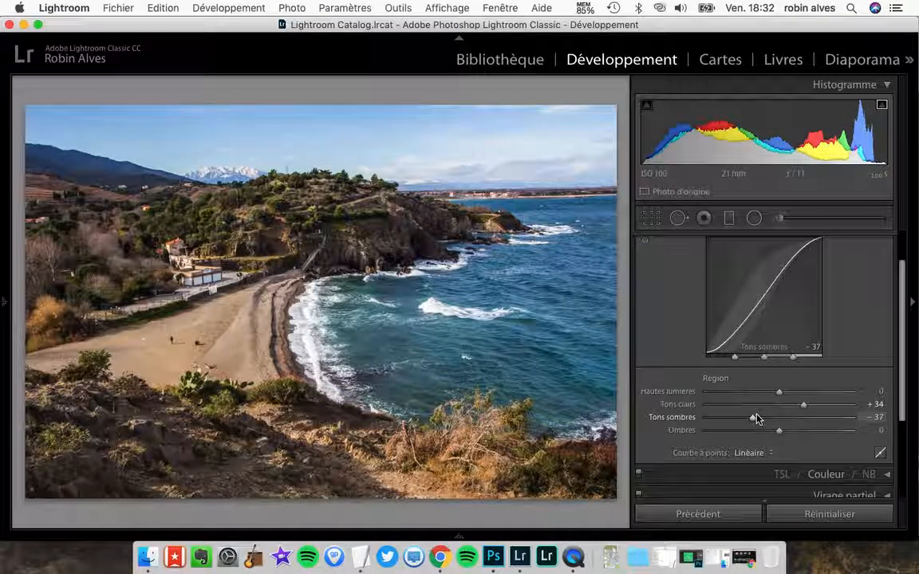
{"action": "left_click_drag", "start_coordinate": [757, 420], "coordinate": [747, 417]}
{"action": "left_click", "coordinate": [748, 405]}
{"action": "left_click", "coordinate": [807, 405]}
{"action": "left_click_drag", "start_coordinate": [740, 417], "coordinate": [786, 421]}
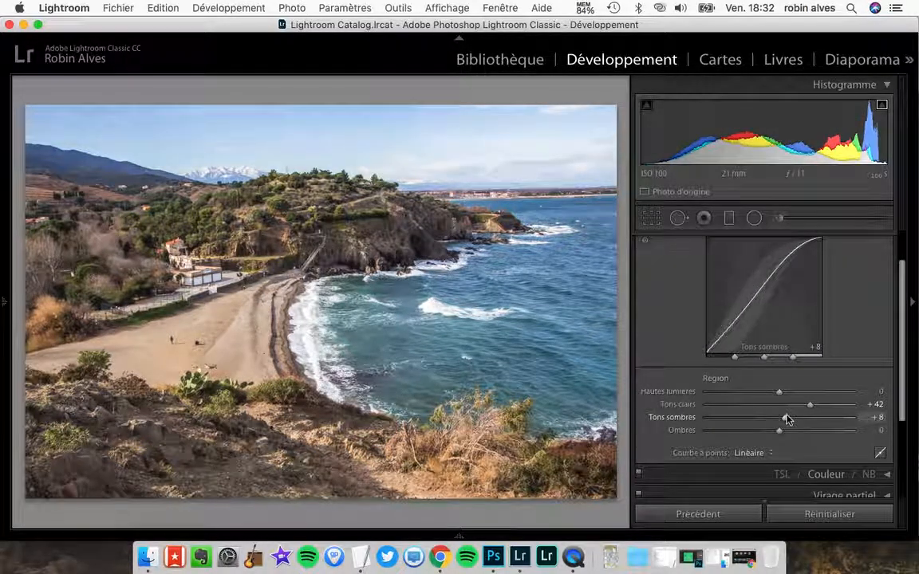
Step: Try the tone curve's Ombres, and its Hautes lumières at +41 and −100, returning both to 0
{"action": "scroll", "coordinate": [786, 418], "scroll_direction": "down", "scroll_amount": 1}
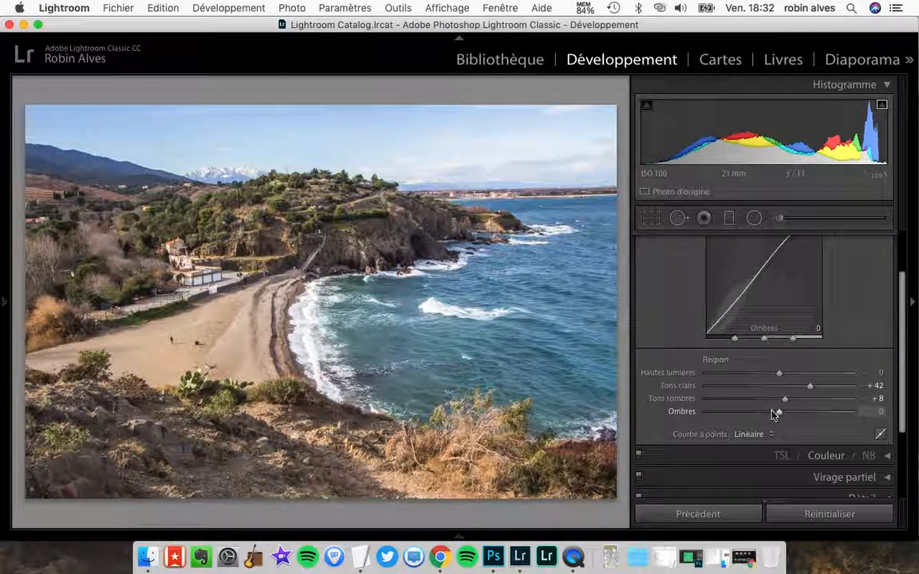
{"action": "mouse_move", "coordinate": [775, 412]}
{"action": "left_mouse_down"}
{"action": "mouse_move", "coordinate": [812, 421]}
{"action": "mouse_move", "coordinate": [754, 421]}
{"action": "mouse_move", "coordinate": [779, 421]}
{"action": "left_mouse_up"}
{"action": "scroll", "coordinate": [780, 420], "scroll_direction": "up", "scroll_amount": 1}
{"action": "left_click_drag", "start_coordinate": [779, 388], "coordinate": [808, 388]}
{"action": "scroll", "coordinate": [809, 386], "scroll_direction": "up", "scroll_amount": 3}
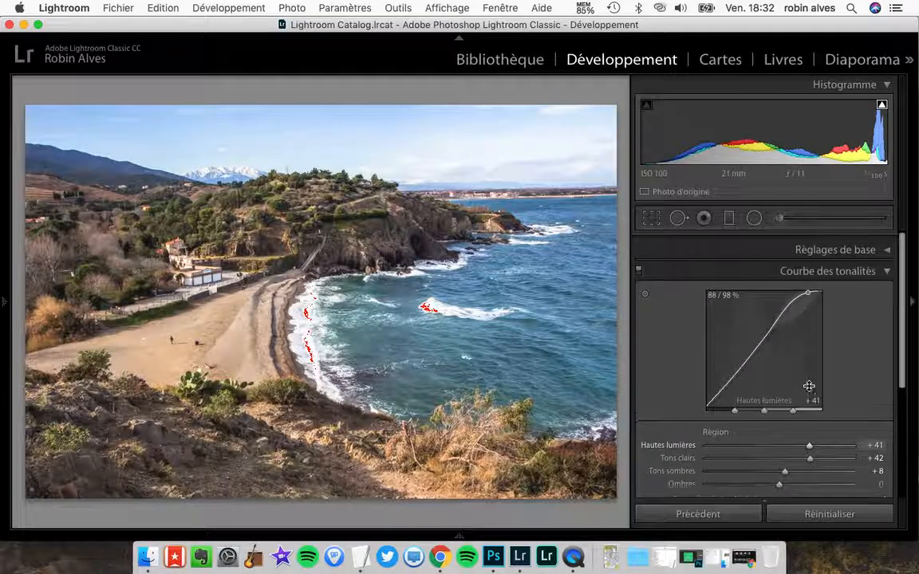
{"action": "scroll", "coordinate": [808, 386], "scroll_direction": "down", "scroll_amount": 3}
{"action": "left_click_drag", "start_coordinate": [813, 373], "coordinate": [780, 377]}
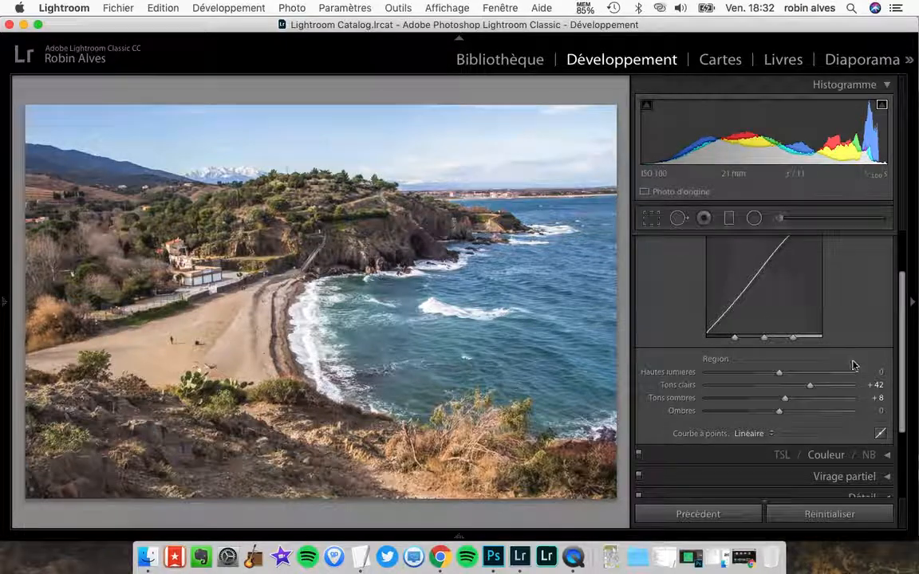
{"action": "left_click_drag", "start_coordinate": [848, 372], "coordinate": [682, 375]}
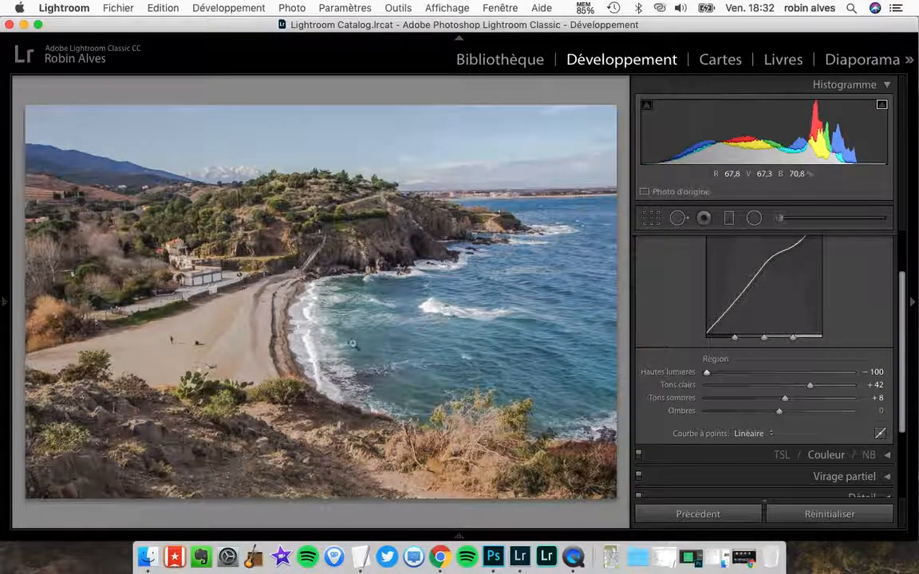
{"action": "scroll", "coordinate": [672, 431], "scroll_direction": "up", "scroll_amount": 3}
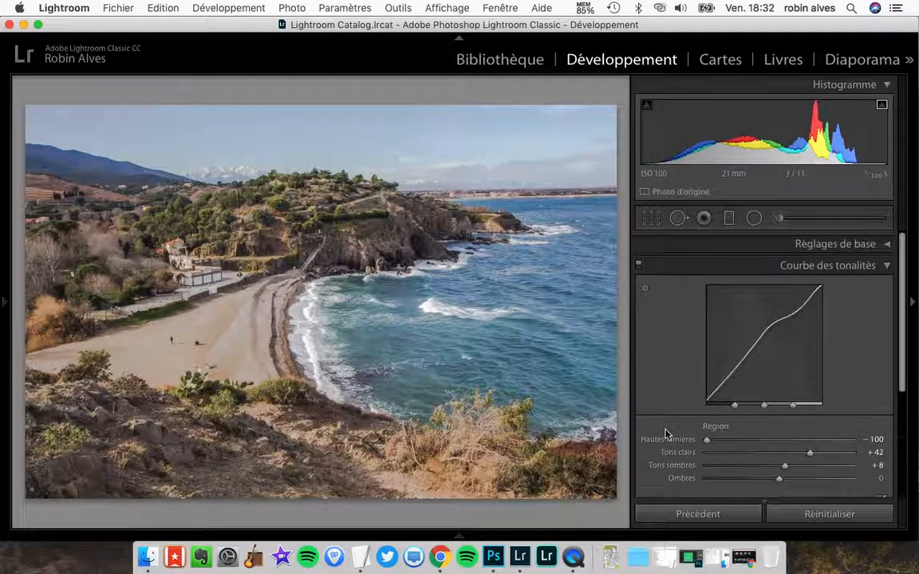
{"action": "left_click_drag", "start_coordinate": [751, 428], "coordinate": [779, 430]}
Step: Lift the black end of the RVB point curve against an added midtone point, and open the Couleur section
{"action": "scroll", "coordinate": [684, 329], "scroll_direction": "down", "scroll_amount": 1}
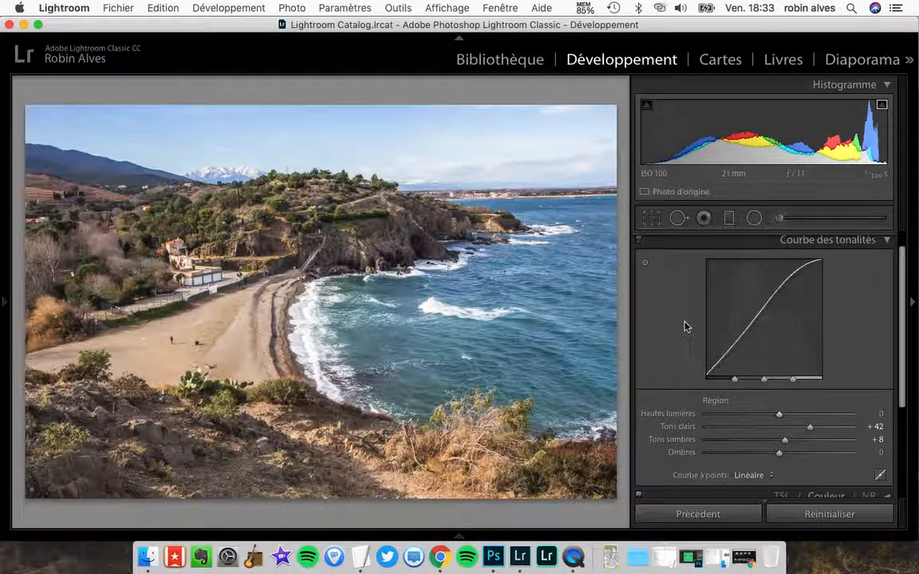
{"action": "left_click", "coordinate": [879, 475]}
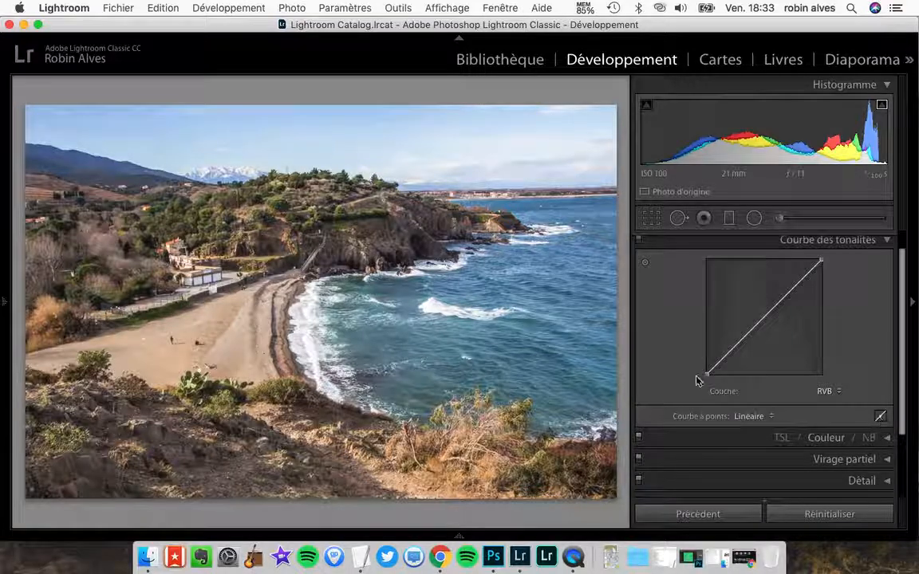
{"action": "left_click_drag", "start_coordinate": [709, 370], "coordinate": [770, 311]}
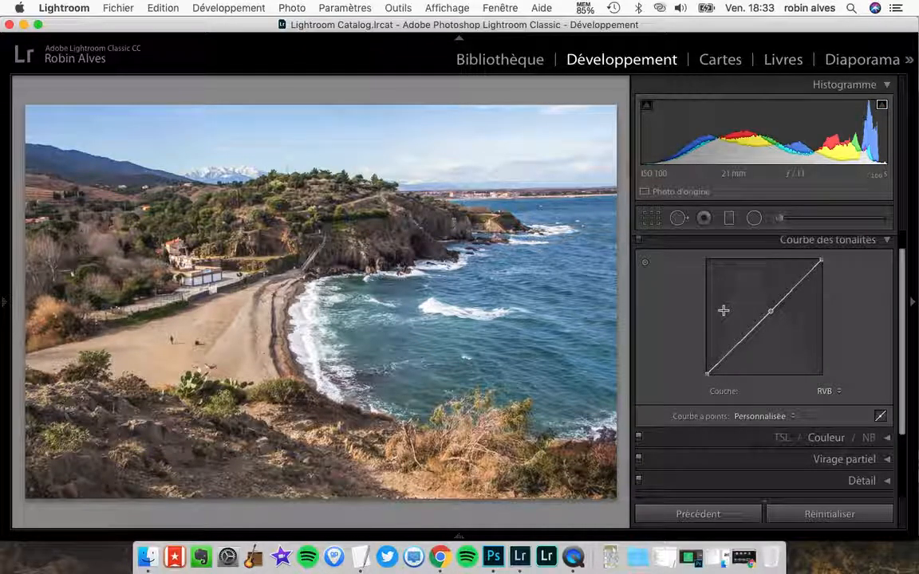
{"action": "scroll", "coordinate": [674, 356], "scroll_direction": "up", "scroll_amount": 1}
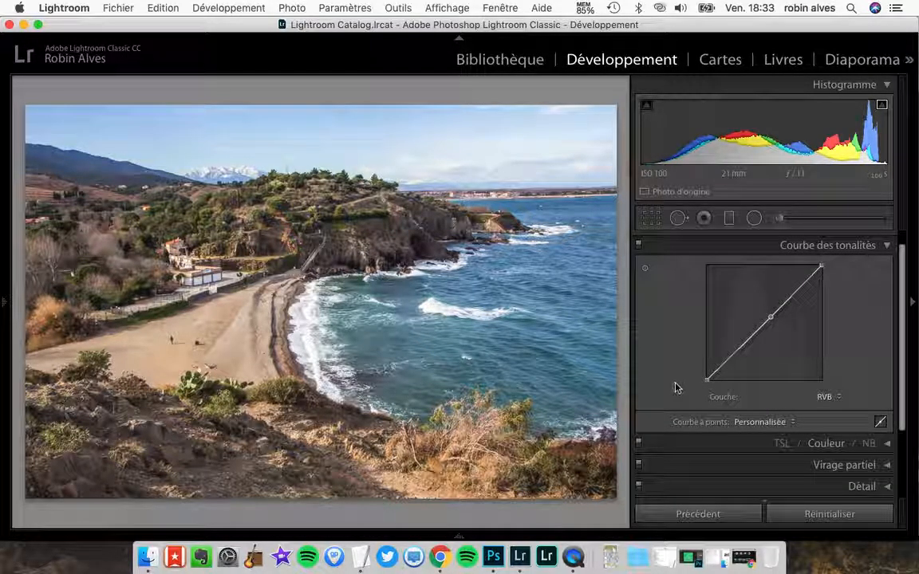
{"action": "left_click_drag", "start_coordinate": [709, 387], "coordinate": [721, 353]}
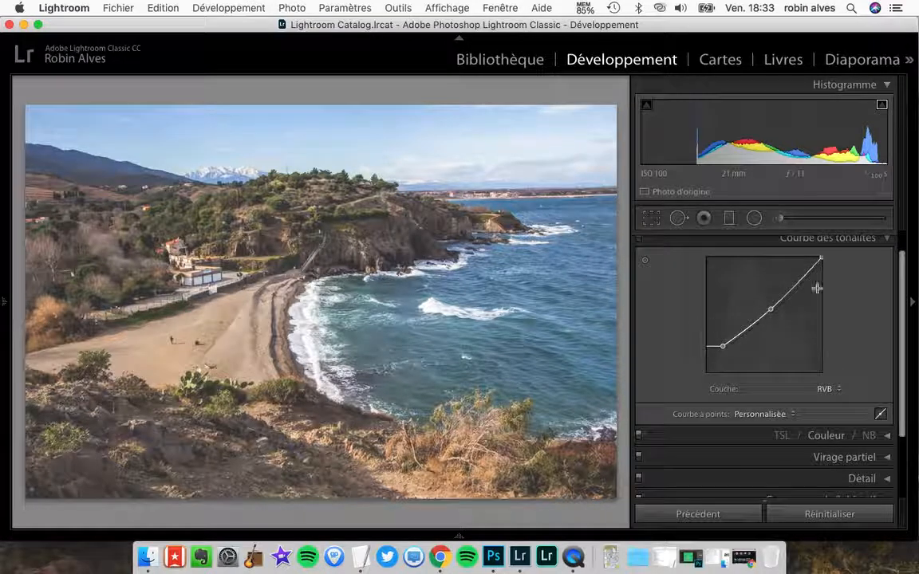
{"action": "left_click", "coordinate": [887, 244]}
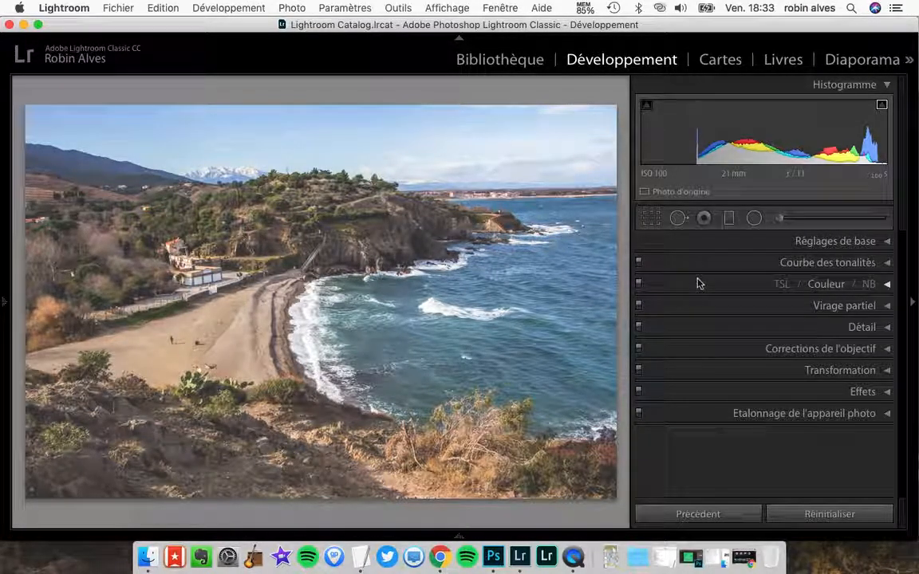
{"action": "left_click", "coordinate": [735, 291]}
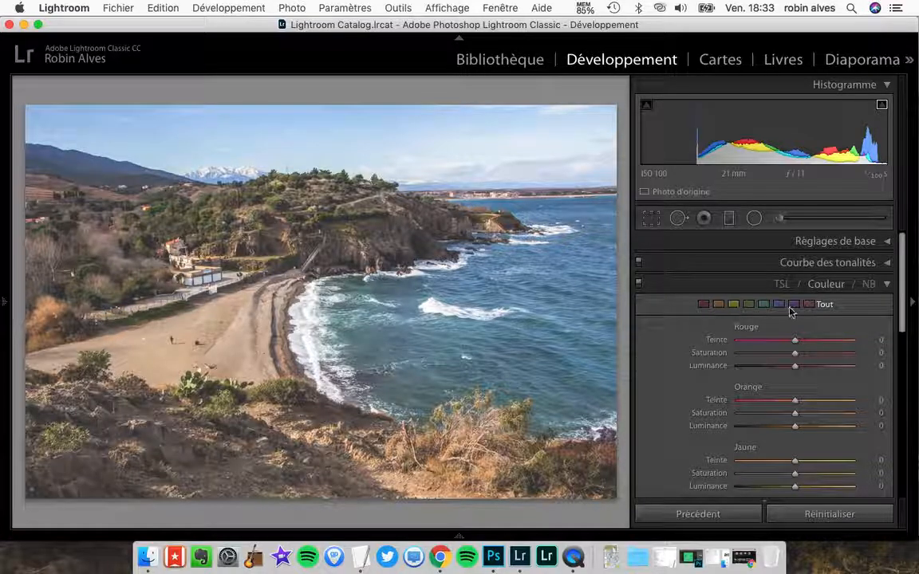
Step: Test the black-and-white mix with Jaune at −28, compare it with the colour version, and return to Couleur
{"action": "left_click", "coordinate": [868, 285]}
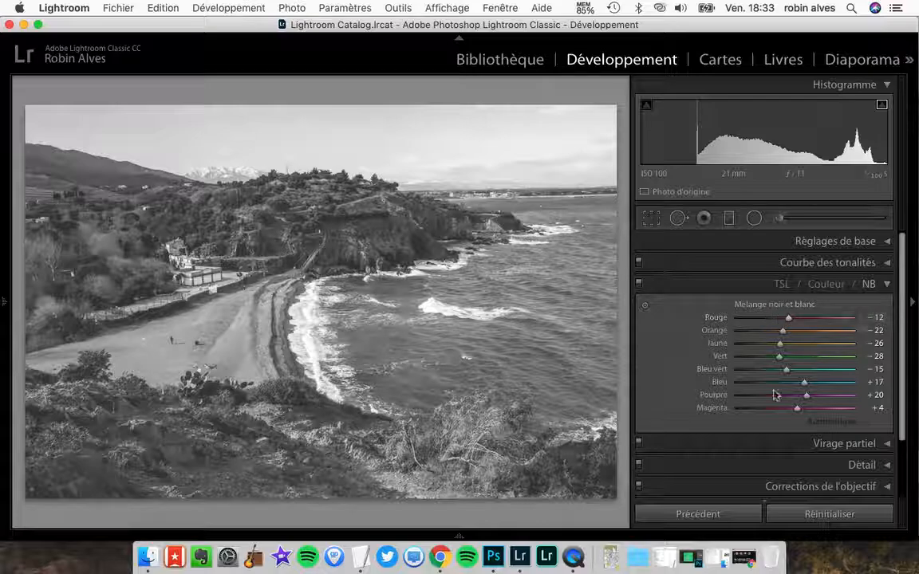
{"action": "mouse_move", "coordinate": [792, 349]}
{"action": "left_mouse_down"}
{"action": "mouse_move", "coordinate": [742, 345]}
{"action": "mouse_move", "coordinate": [847, 355]}
{"action": "mouse_move", "coordinate": [783, 349]}
{"action": "mouse_move", "coordinate": [805, 361]}
{"action": "mouse_move", "coordinate": [791, 352]}
{"action": "mouse_move", "coordinate": [780, 360]}
{"action": "left_mouse_up"}
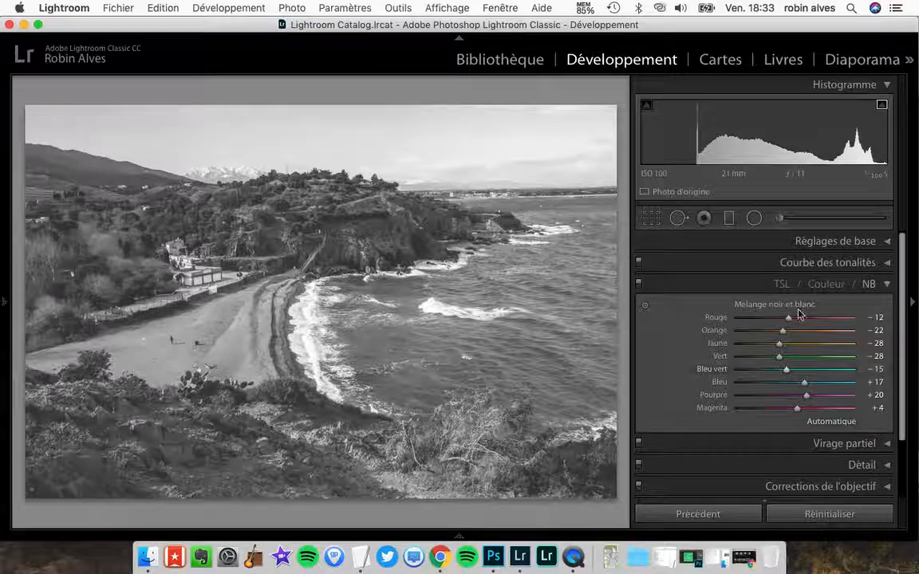
{"action": "left_click", "coordinate": [824, 284]}
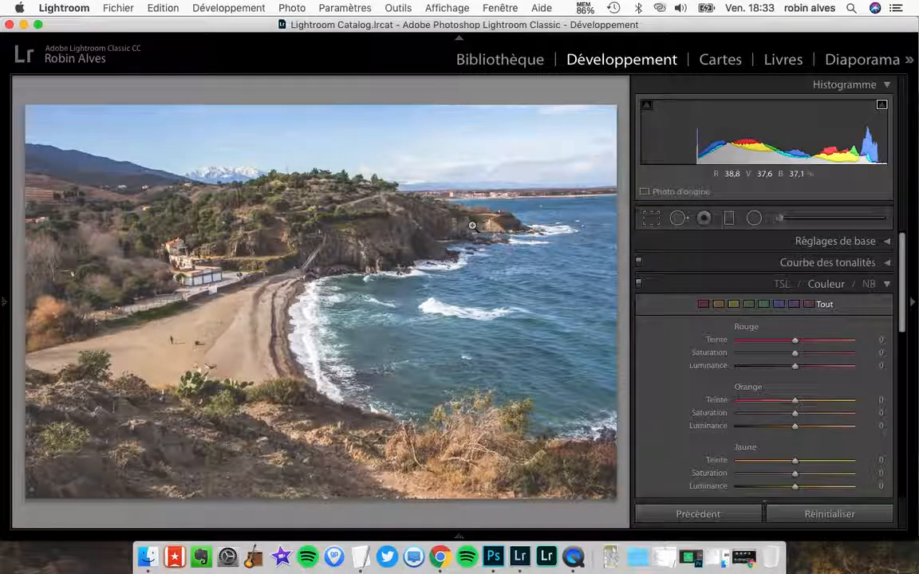
{"action": "left_click", "coordinate": [868, 286]}
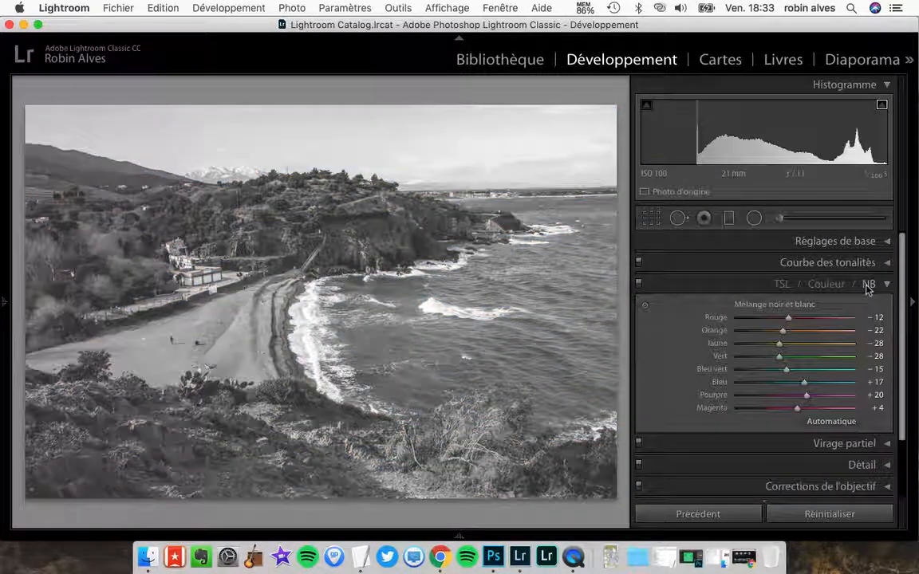
{"action": "left_click", "coordinate": [826, 285]}
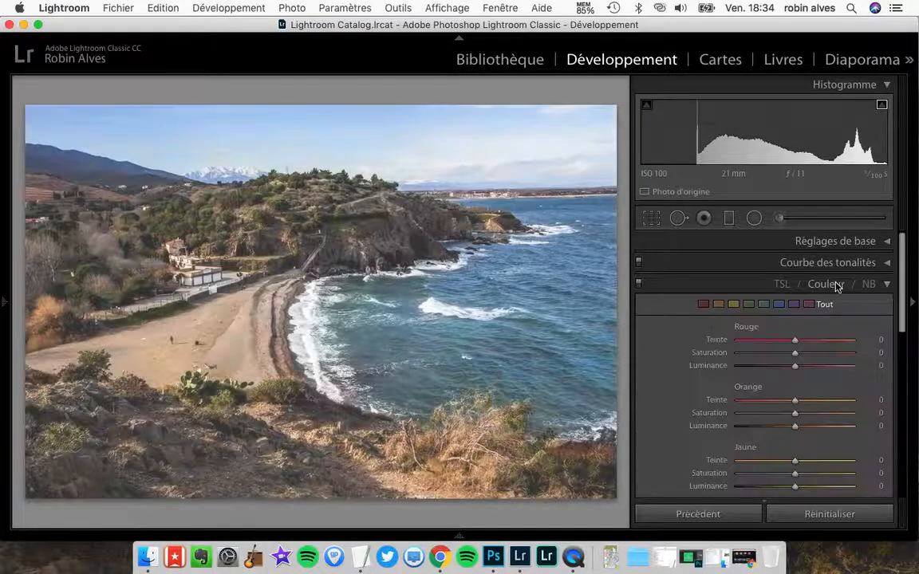
Step: Set the Jaune Luminance to +2 and Teinte to −3, and the Vert Saturation to +2
{"action": "scroll", "coordinate": [730, 369], "scroll_direction": "down", "scroll_amount": 1}
{"action": "scroll", "coordinate": [690, 406], "scroll_direction": "down", "scroll_amount": 5}
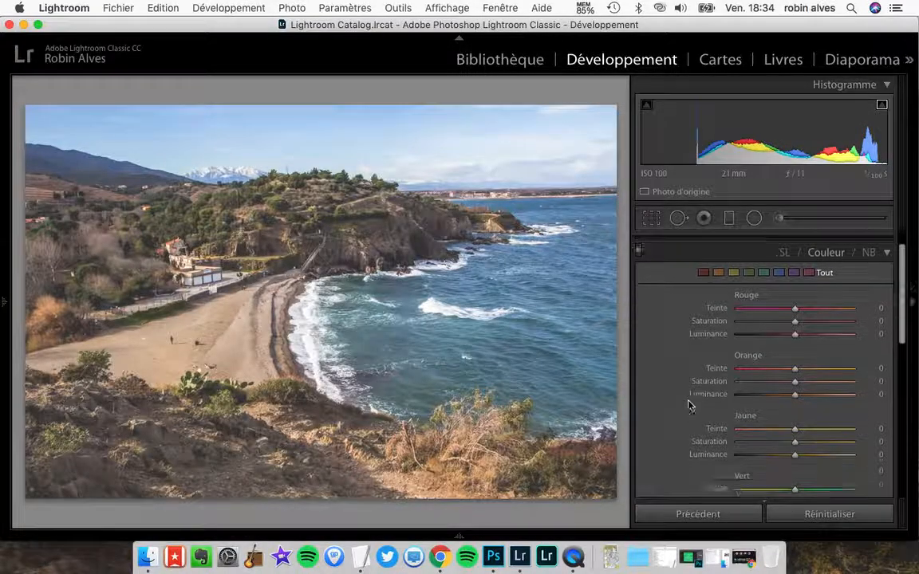
{"action": "scroll", "coordinate": [689, 406], "scroll_direction": "down", "scroll_amount": 1}
{"action": "left_click_drag", "start_coordinate": [761, 309], "coordinate": [800, 304]}
{"action": "scroll", "coordinate": [796, 307], "scroll_direction": "up", "scroll_amount": 1}
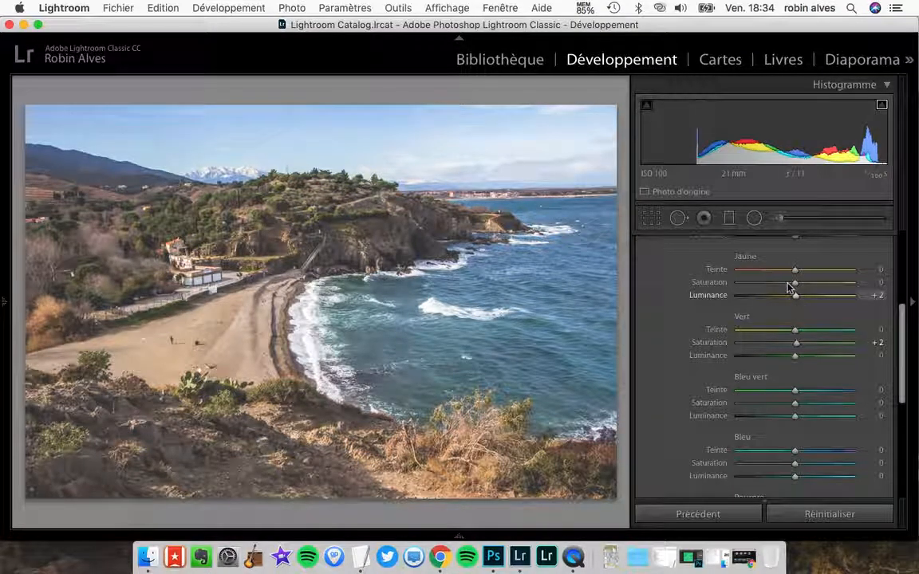
{"action": "scroll", "coordinate": [792, 292], "scroll_direction": "up", "scroll_amount": 3}
{"action": "scroll", "coordinate": [780, 361], "scroll_direction": "up", "scroll_amount": 2}
{"action": "left_click_drag", "start_coordinate": [869, 324], "coordinate": [795, 311]}
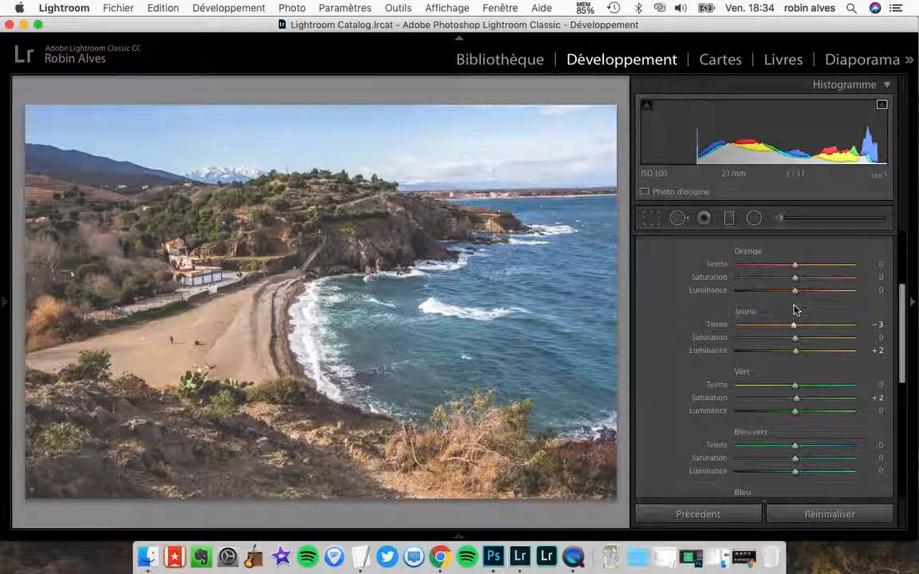
Step: Try the Orange Saturation at +33, and settle on +18
{"action": "scroll", "coordinate": [791, 374], "scroll_direction": "up", "scroll_amount": 2}
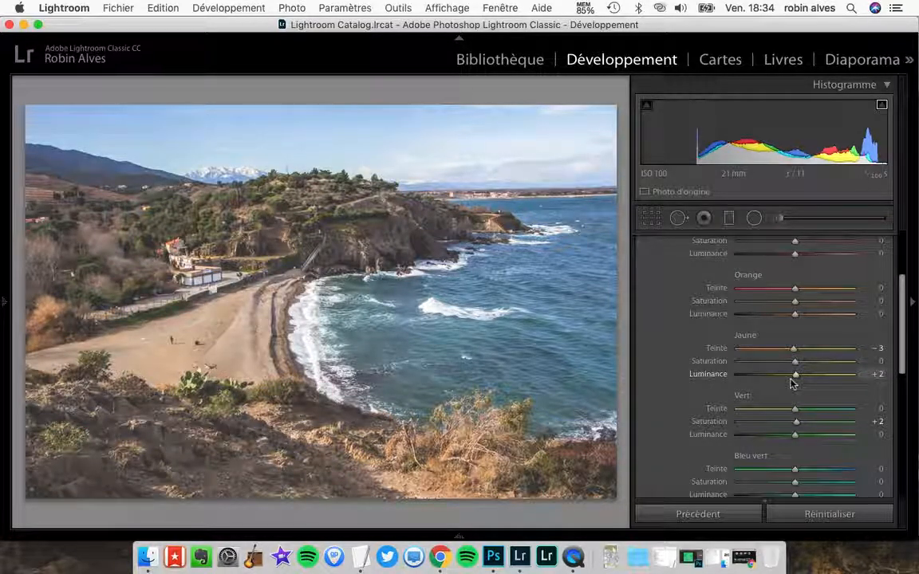
{"action": "left_click_drag", "start_coordinate": [795, 305], "coordinate": [815, 302]}
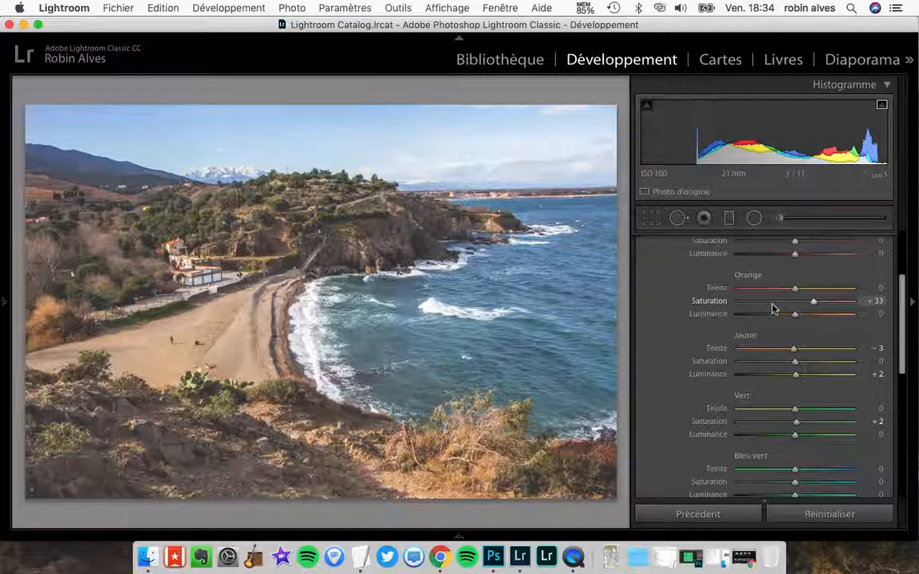
{"action": "left_click_drag", "start_coordinate": [813, 301], "coordinate": [804, 303]}
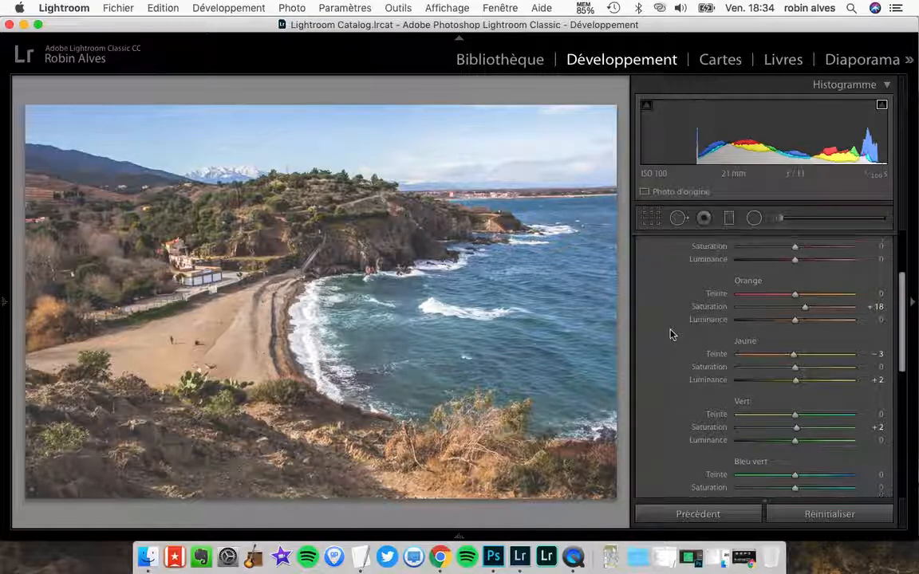
Step: Review the Teinte, Saturation and Luminance settings of each colour range in the Couleur section, and collapse it
{"action": "scroll", "coordinate": [670, 334], "scroll_direction": "up", "scroll_amount": 3}
{"action": "scroll", "coordinate": [682, 362], "scroll_direction": "down", "scroll_amount": 1}
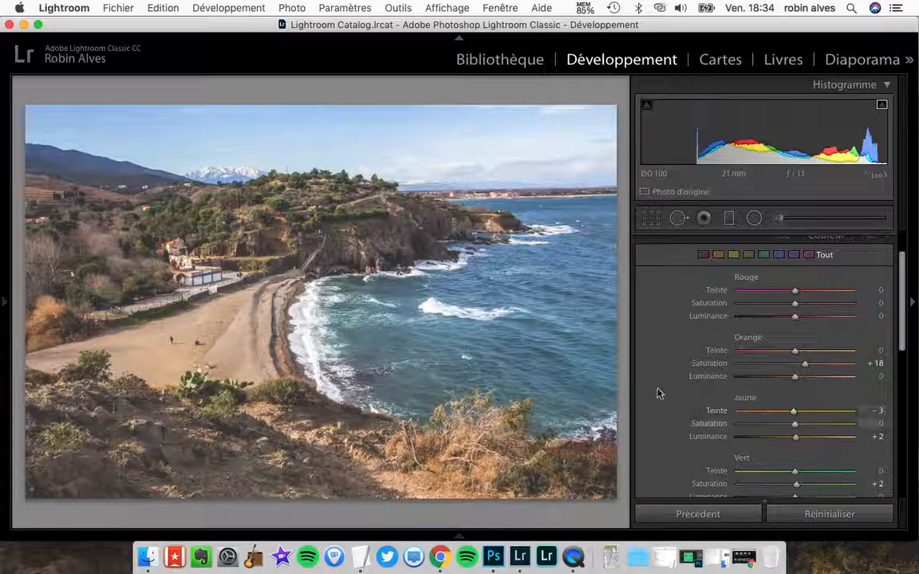
{"action": "scroll", "coordinate": [700, 405], "scroll_direction": "down", "scroll_amount": 1}
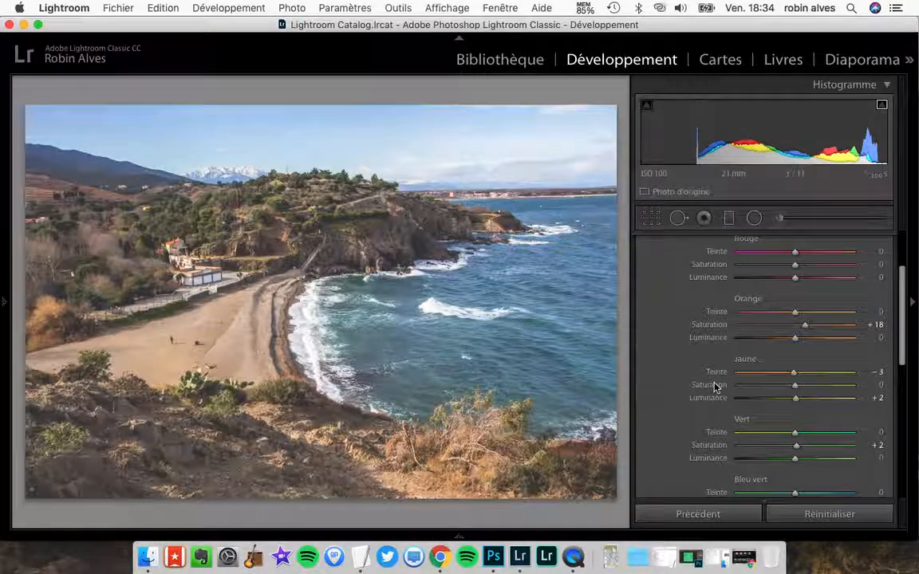
{"action": "scroll", "coordinate": [741, 279], "scroll_direction": "down", "scroll_amount": 2}
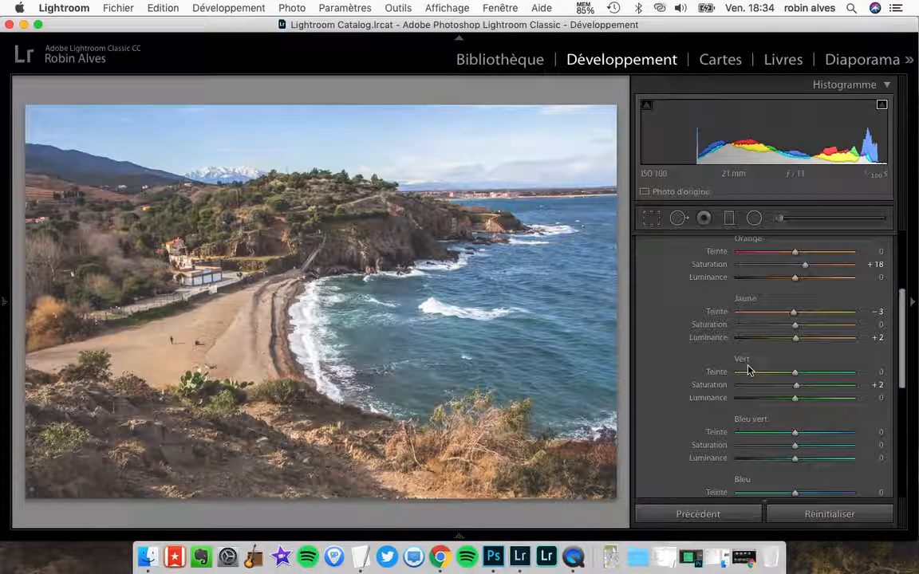
{"action": "scroll", "coordinate": [684, 384], "scroll_direction": "down", "scroll_amount": 1}
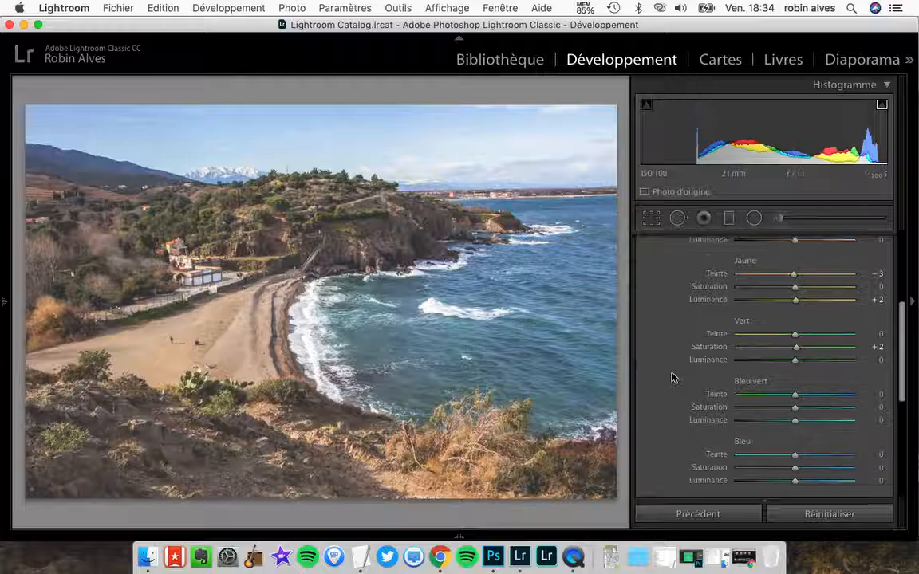
{"action": "scroll", "coordinate": [672, 375], "scroll_direction": "down", "scroll_amount": 4}
{"action": "scroll", "coordinate": [667, 386], "scroll_direction": "up", "scroll_amount": 10}
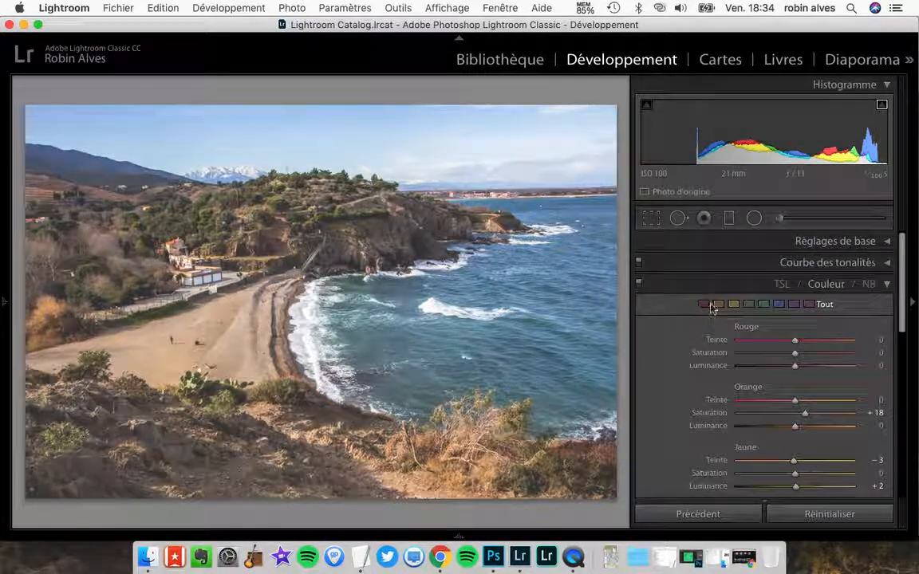
{"action": "left_click", "coordinate": [690, 284]}
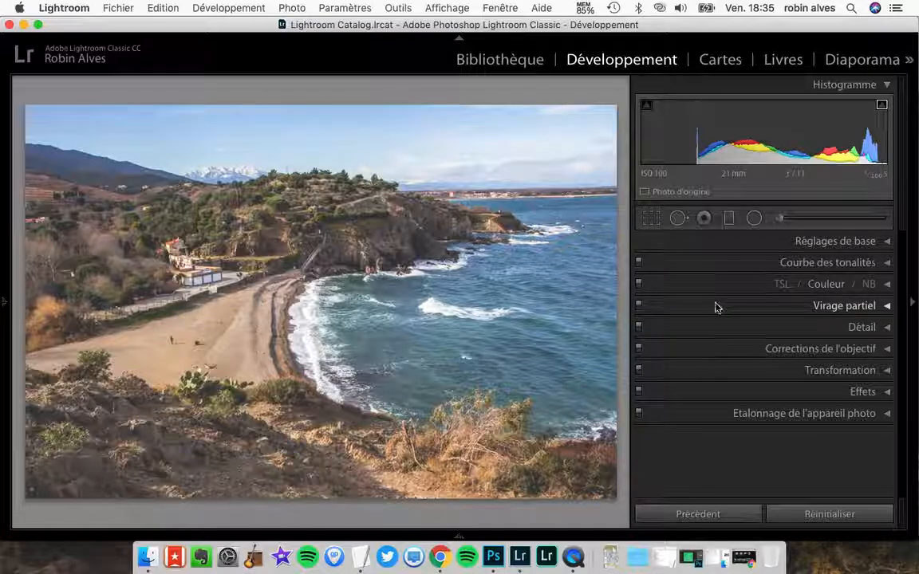
Step: In Virage partiel, tint the Hautes lumières with Teinte 42 and Saturation 16 after trying stronger colours
{"action": "left_click", "coordinate": [715, 307]}
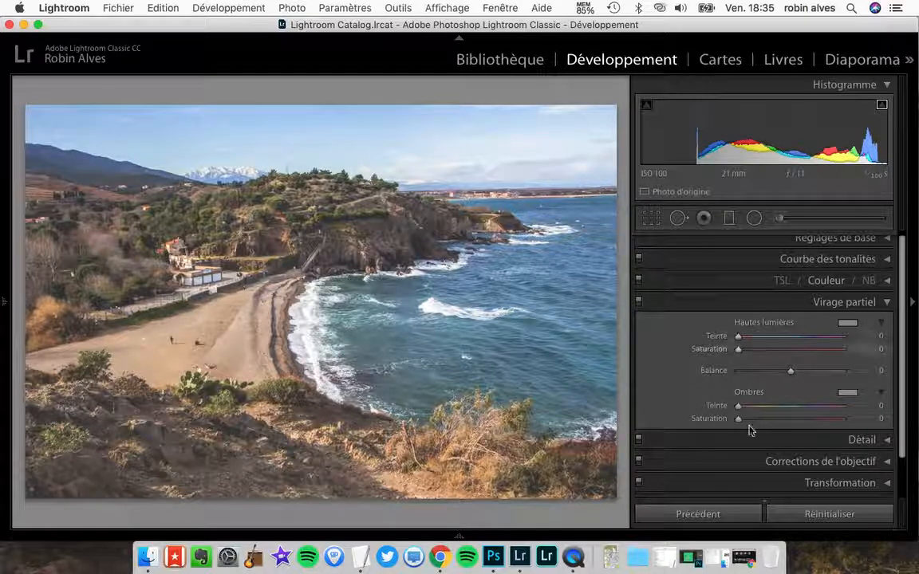
{"action": "left_click", "coordinate": [848, 323]}
{"action": "left_click", "coordinate": [581, 359]}
{"action": "mouse_move", "coordinate": [580, 359]}
{"action": "left_mouse_down"}
{"action": "mouse_move", "coordinate": [615, 380]}
{"action": "mouse_move", "coordinate": [568, 350]}
{"action": "left_mouse_up"}
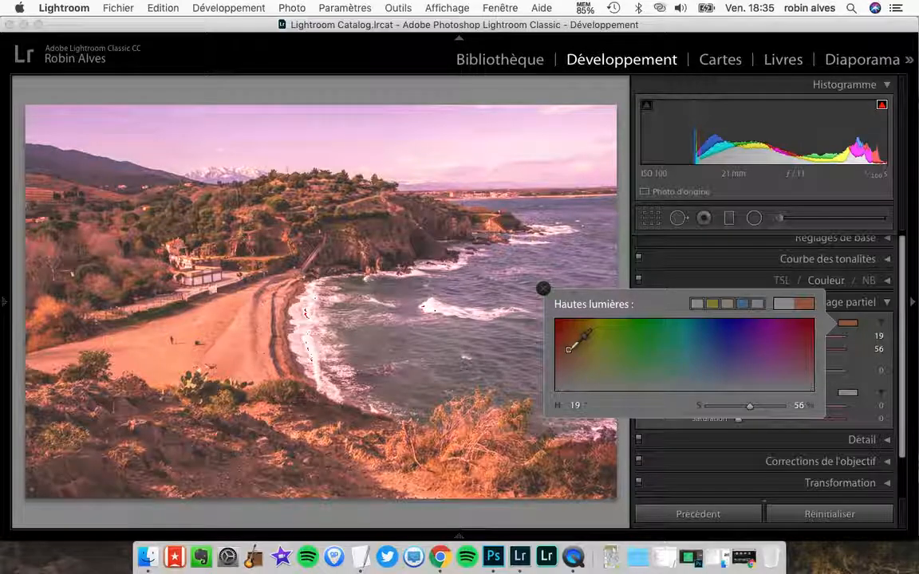
{"action": "mouse_move", "coordinate": [699, 353]}
{"action": "left_mouse_down"}
{"action": "mouse_move", "coordinate": [793, 352]}
{"action": "mouse_move", "coordinate": [799, 343]}
{"action": "mouse_move", "coordinate": [795, 361]}
{"action": "mouse_move", "coordinate": [586, 363]}
{"action": "mouse_move", "coordinate": [611, 355]}
{"action": "mouse_move", "coordinate": [616, 386]}
{"action": "mouse_move", "coordinate": [580, 362]}
{"action": "mouse_move", "coordinate": [597, 362]}
{"action": "mouse_move", "coordinate": [587, 377]}
{"action": "left_mouse_up"}
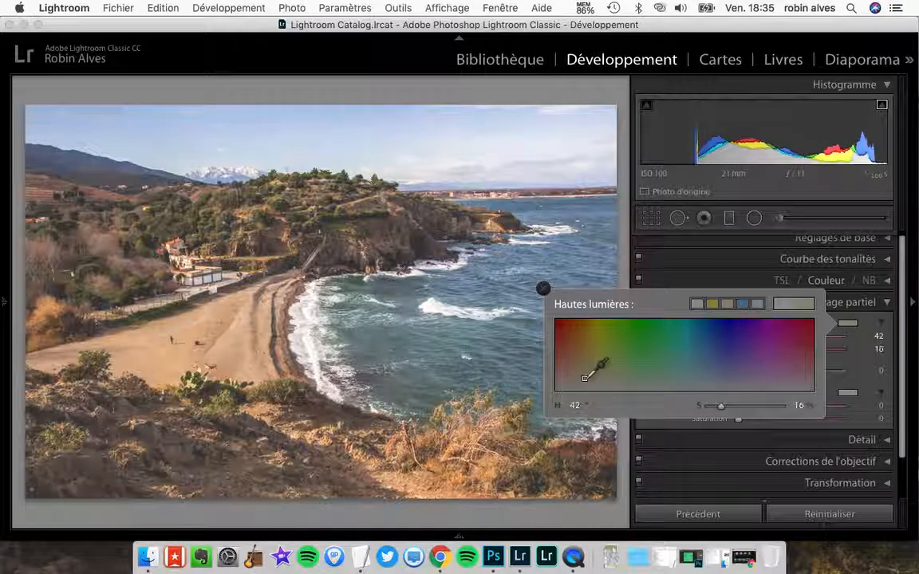
{"action": "left_click", "coordinate": [543, 287]}
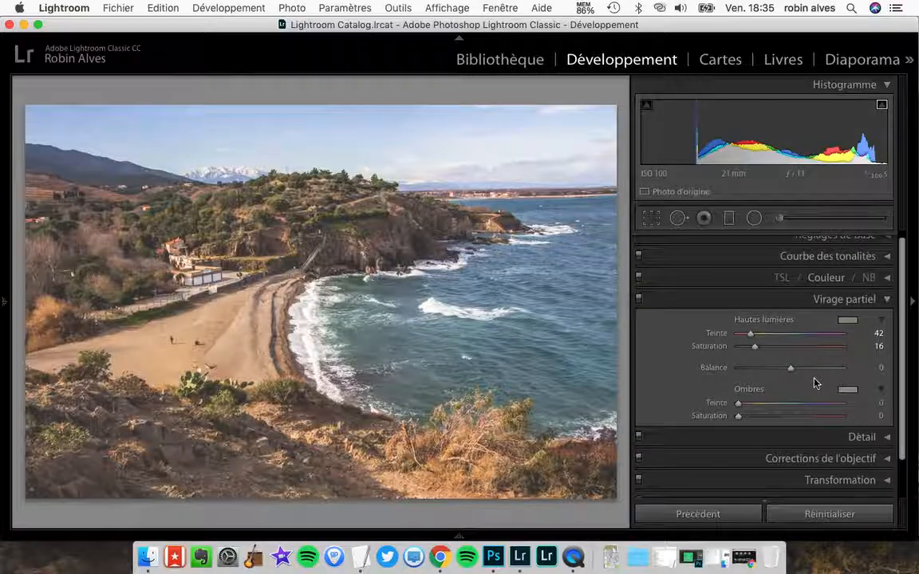
Step: Tint the Ombres with Teinte 205 and Saturation 14, and collapse the Virage partiel section
{"action": "left_click", "coordinate": [847, 389]}
{"action": "mouse_move", "coordinate": [787, 405]}
{"action": "left_mouse_down"}
{"action": "mouse_move", "coordinate": [724, 409]}
{"action": "mouse_move", "coordinate": [709, 443]}
{"action": "mouse_move", "coordinate": [710, 430]}
{"action": "mouse_move", "coordinate": [675, 436]}
{"action": "mouse_move", "coordinate": [704, 435]}
{"action": "mouse_move", "coordinate": [699, 440]}
{"action": "left_mouse_up"}
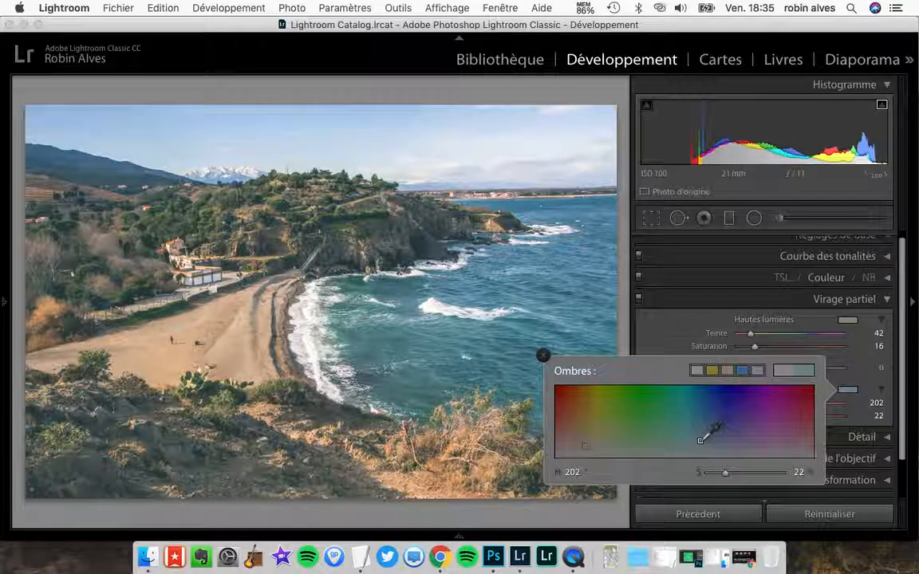
{"action": "left_click_drag", "start_coordinate": [699, 441], "coordinate": [702, 447]}
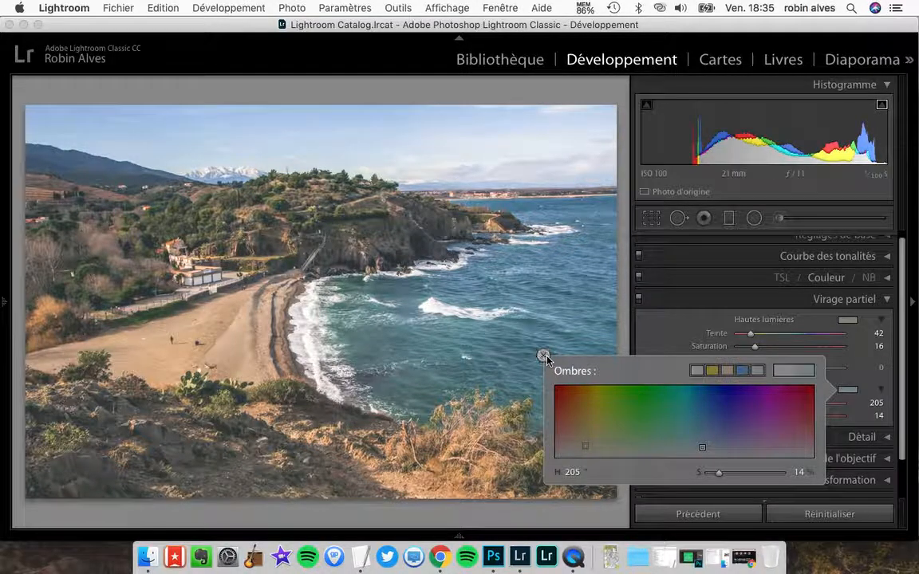
{"action": "left_click", "coordinate": [490, 320]}
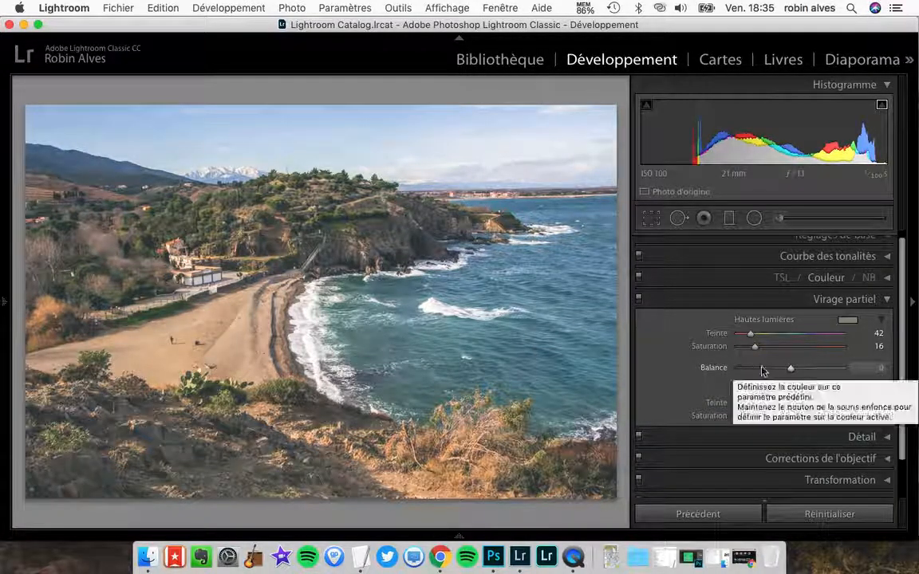
{"action": "scroll", "coordinate": [691, 390], "scroll_direction": "down", "scroll_amount": 1}
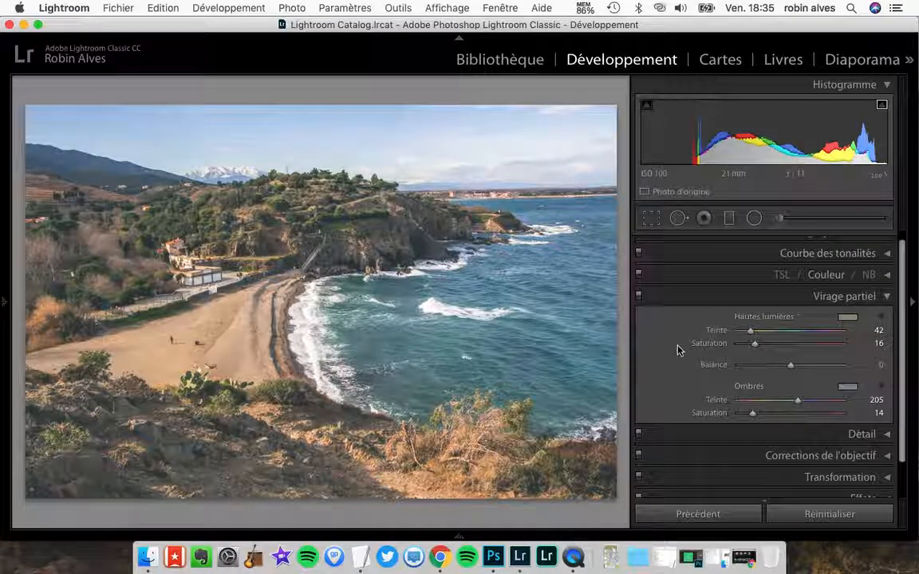
{"action": "scroll", "coordinate": [785, 322], "scroll_direction": "up", "scroll_amount": 1}
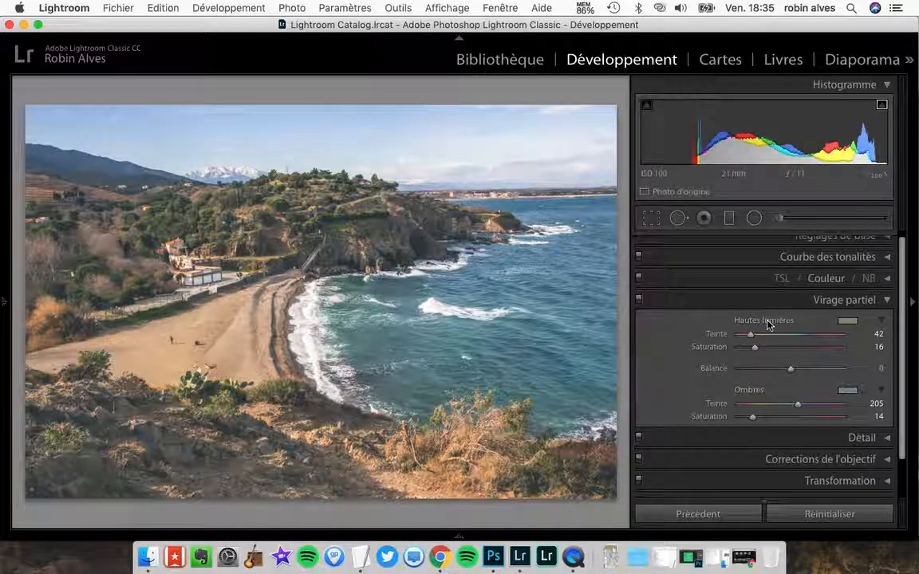
{"action": "left_click", "coordinate": [768, 301]}
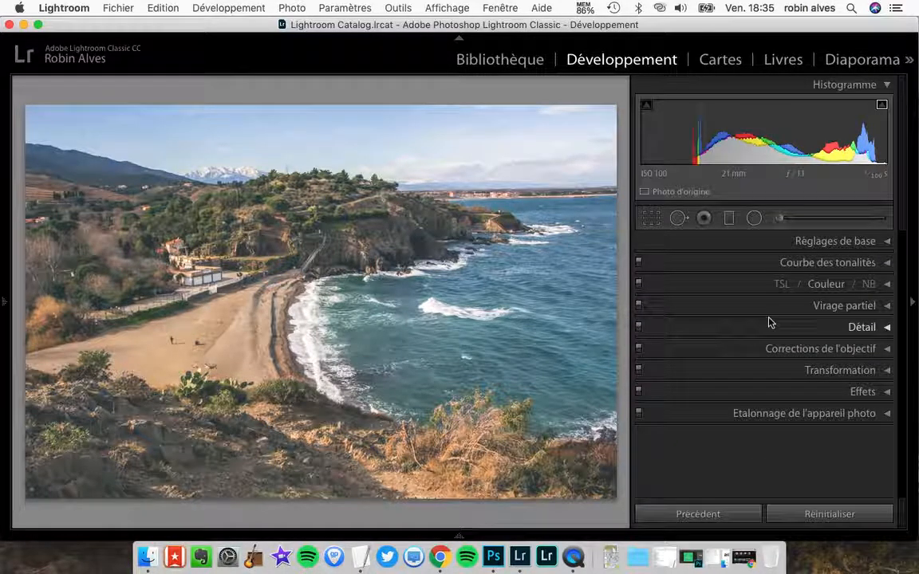
Step: In Détail, try the Netteté Gain at 150 and 0, settle on 12, and set the noise reduction Luminance to 2
{"action": "left_click", "coordinate": [768, 323]}
{"action": "scroll", "coordinate": [738, 341], "scroll_direction": "down", "scroll_amount": 1}
{"action": "left_click_drag", "start_coordinate": [738, 323], "coordinate": [854, 337]}
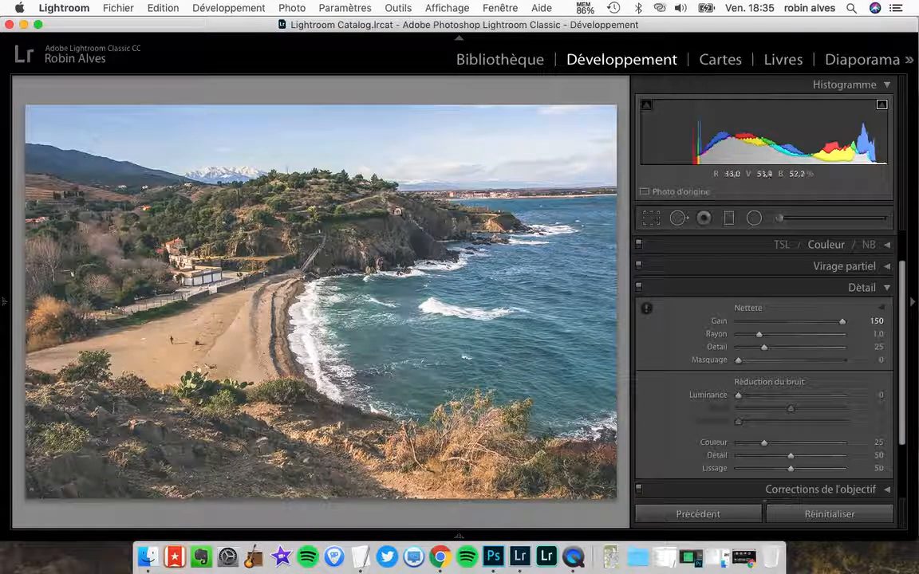
{"action": "left_click", "coordinate": [739, 321]}
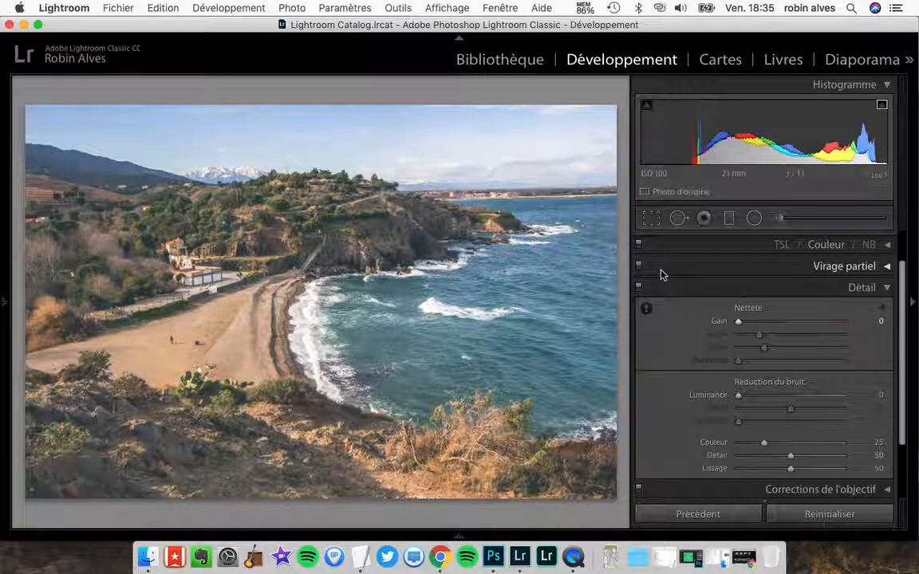
{"action": "left_click_drag", "start_coordinate": [738, 321], "coordinate": [747, 322]}
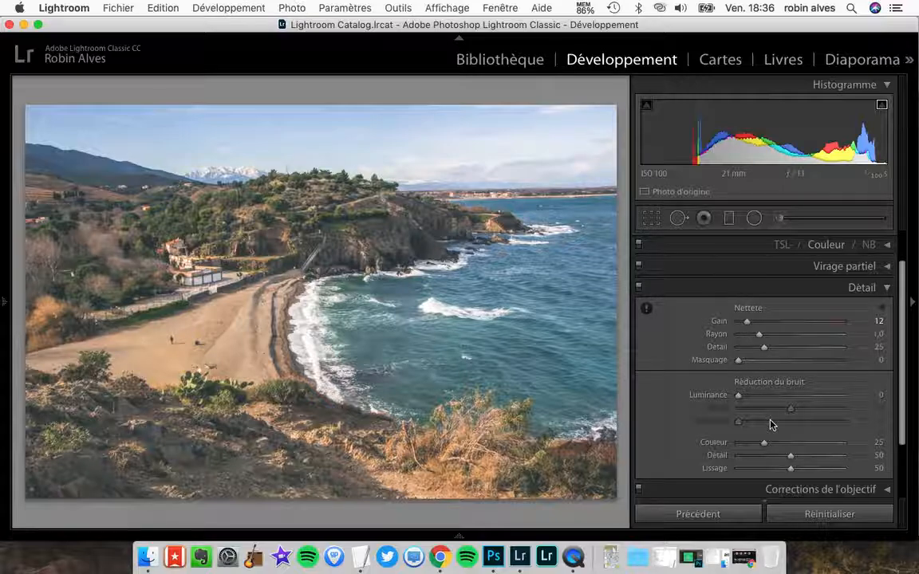
{"action": "left_click_drag", "start_coordinate": [767, 395], "coordinate": [881, 398]}
{"action": "left_click", "coordinate": [741, 397]}
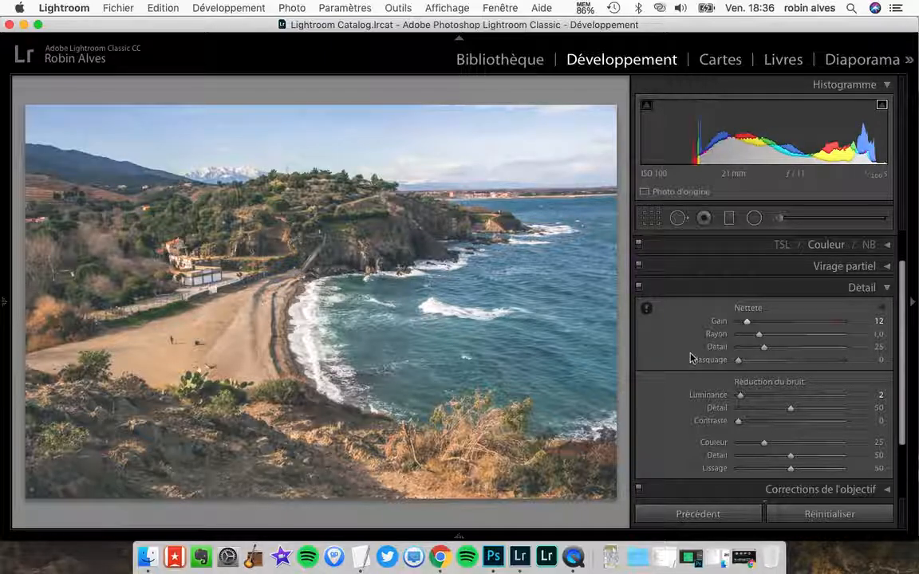
Step: Lower the Netteté Gain to 7 and set the noise reduction Couleur to 100
{"action": "scroll", "coordinate": [699, 344], "scroll_direction": "down", "scroll_amount": 1}
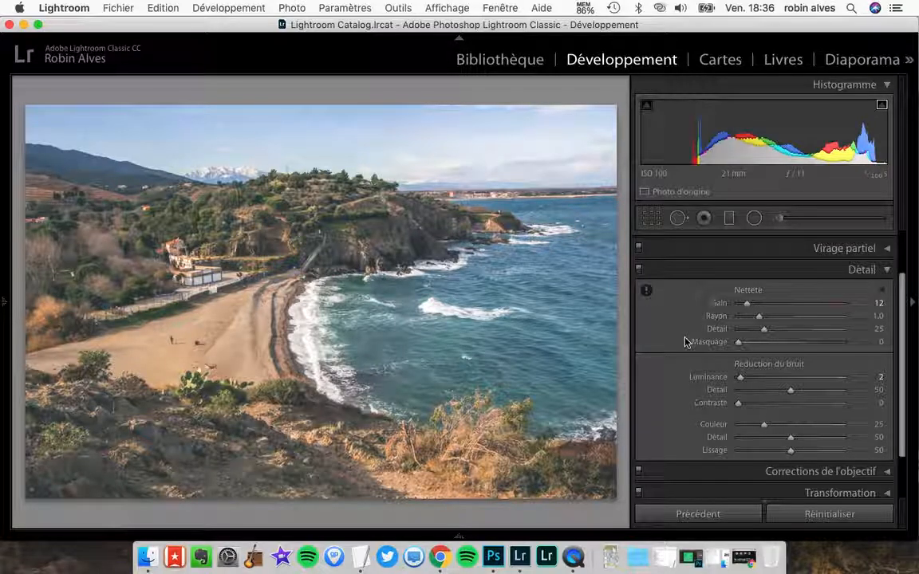
{"action": "scroll", "coordinate": [684, 341], "scroll_direction": "down", "scroll_amount": 1}
{"action": "left_click_drag", "start_coordinate": [745, 294], "coordinate": [741, 293]}
{"action": "scroll", "coordinate": [732, 323], "scroll_direction": "down", "scroll_amount": 1}
{"action": "left_click_drag", "start_coordinate": [763, 404], "coordinate": [844, 404]}
{"action": "scroll", "coordinate": [686, 349], "scroll_direction": "down", "scroll_amount": 2}
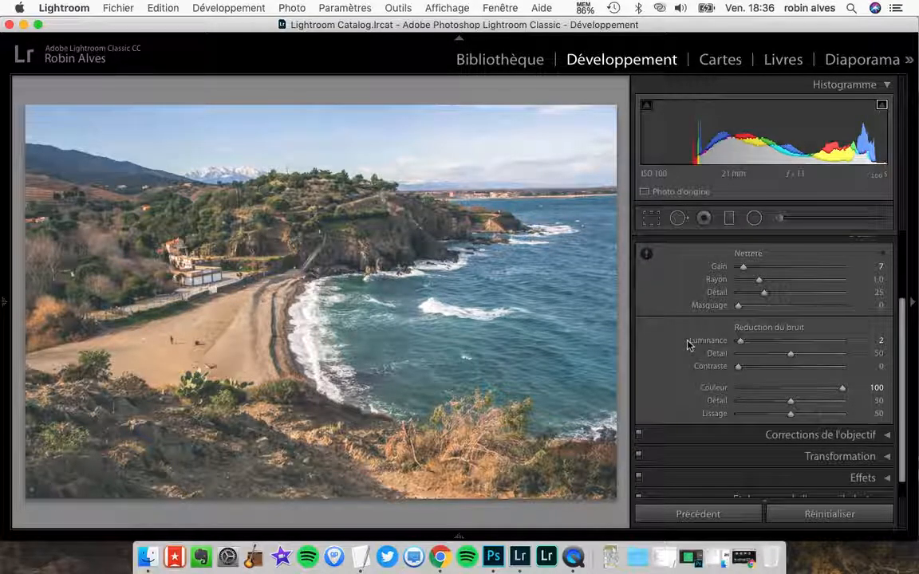
Step: In Corrections de l'objectif, enable the correction profile and chromatic aberration removal, and set Distorsion to 200
{"action": "scroll", "coordinate": [770, 287], "scroll_direction": "up", "scroll_amount": 5}
{"action": "left_click", "coordinate": [777, 276]}
{"action": "left_click", "coordinate": [679, 348]}
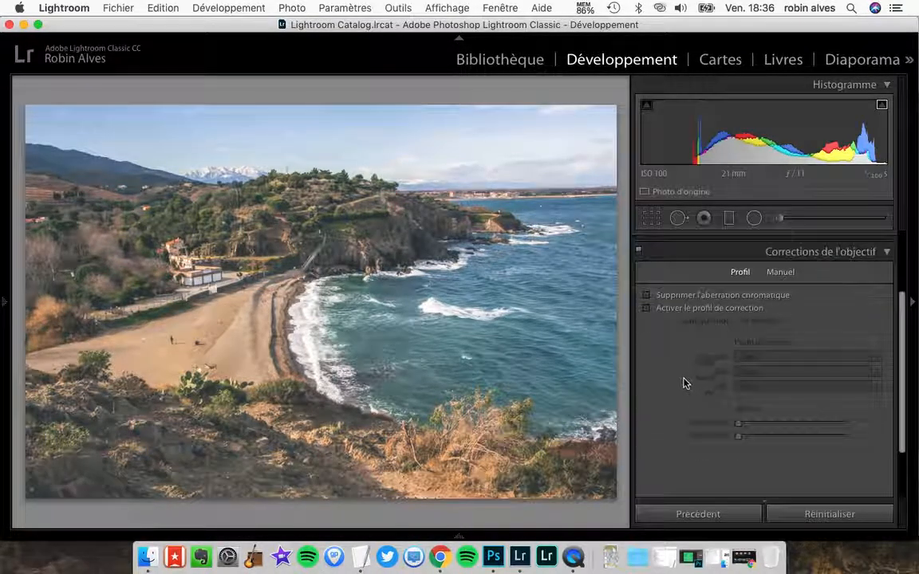
{"action": "left_click", "coordinate": [670, 308]}
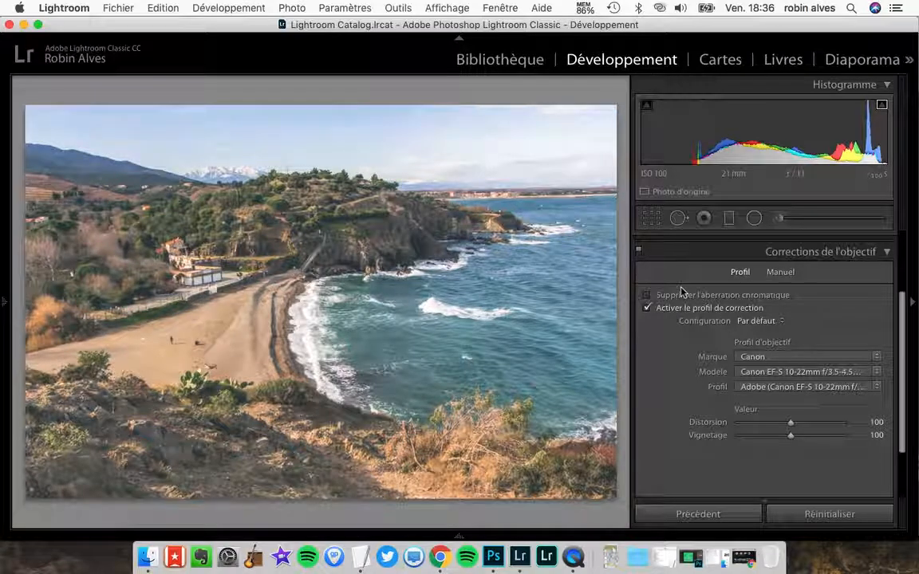
{"action": "left_click", "coordinate": [682, 294]}
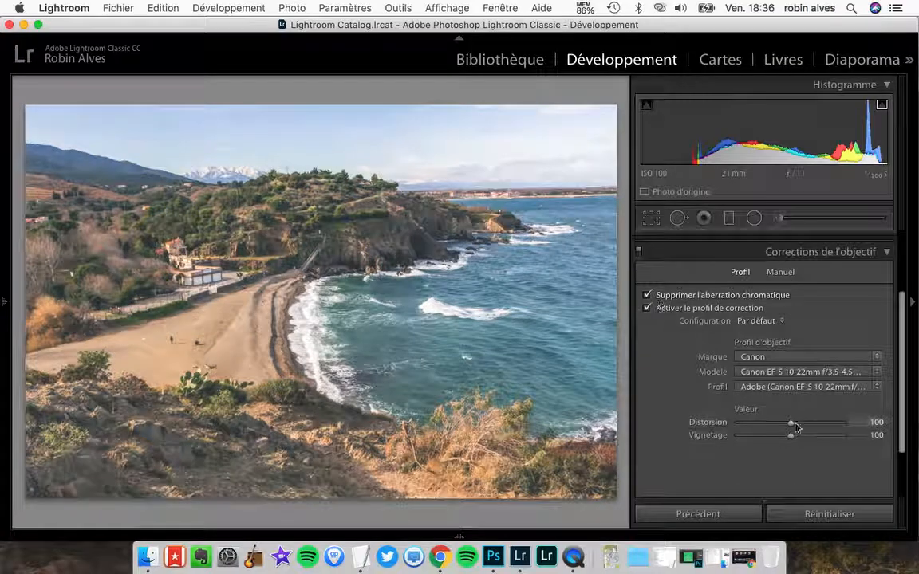
{"action": "left_click_drag", "start_coordinate": [791, 423], "coordinate": [842, 422]}
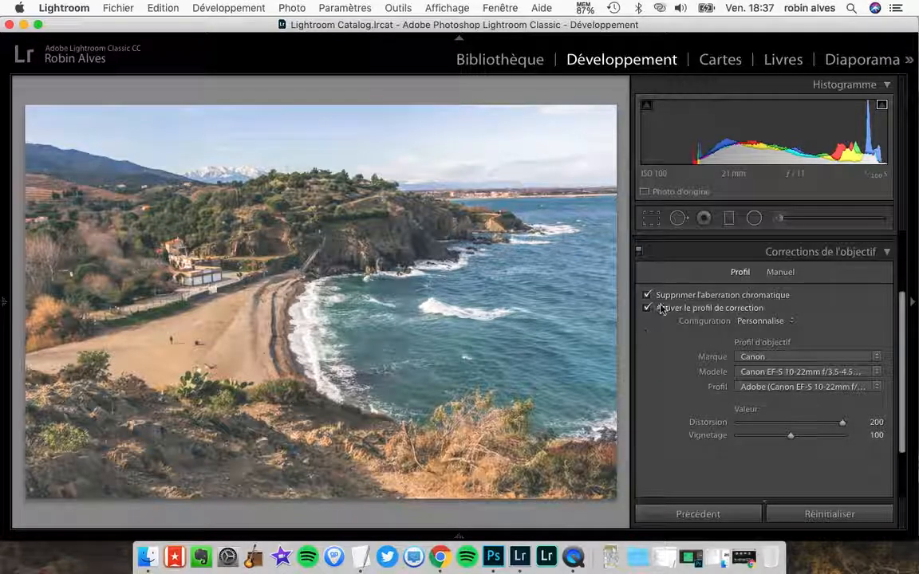
{"action": "left_click", "coordinate": [743, 254]}
Step: Try the Vertical transformation at −100, reset it, and collapse the Transformation section
{"action": "left_click", "coordinate": [737, 378]}
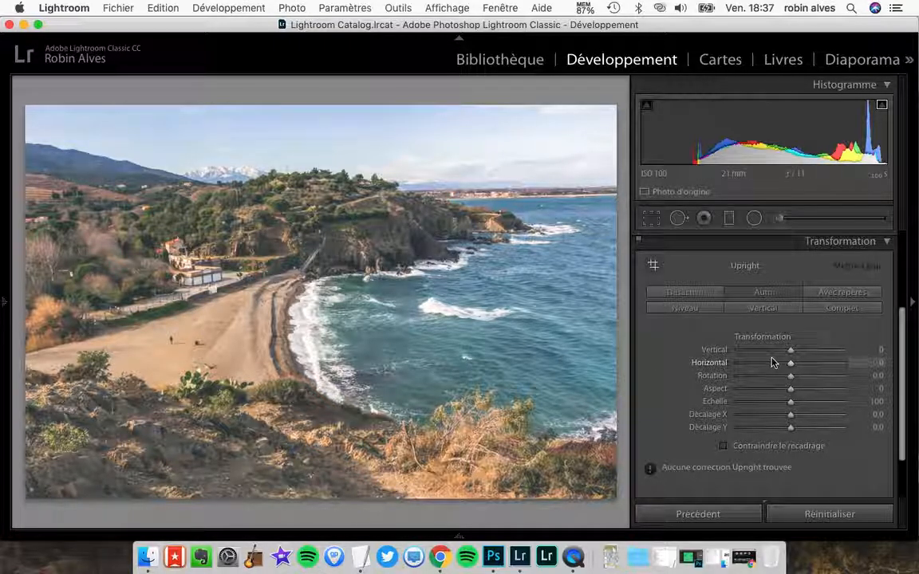
{"action": "left_click_drag", "start_coordinate": [790, 349], "coordinate": [731, 352]}
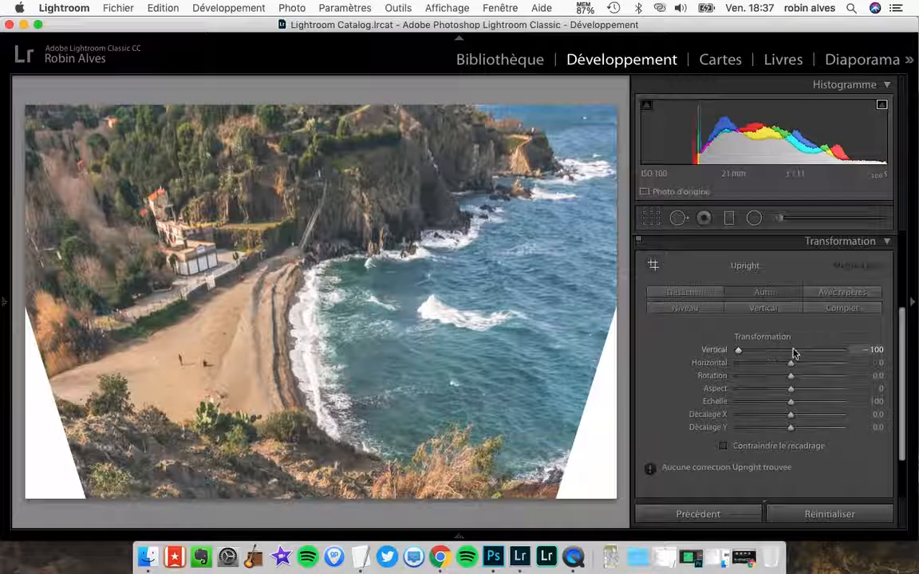
{"action": "left_click", "coordinate": [789, 352]}
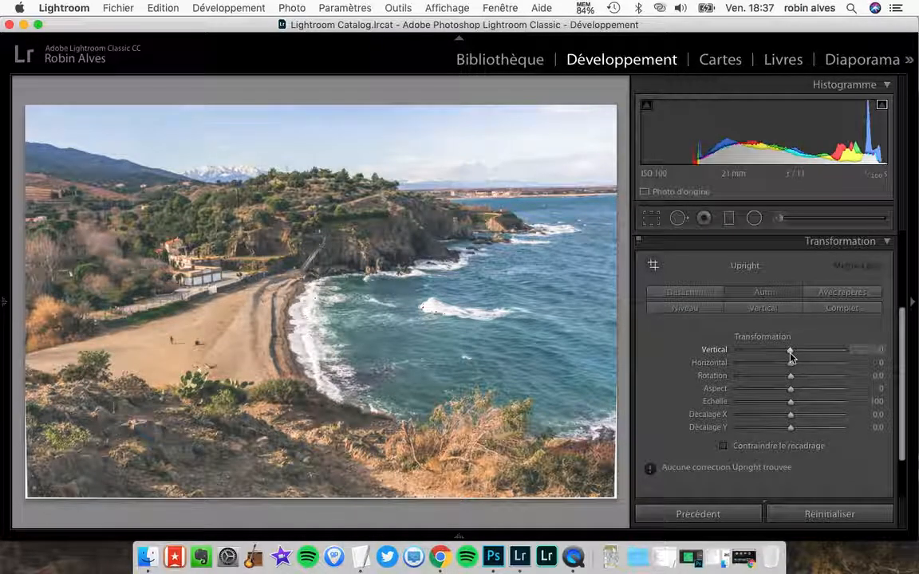
{"action": "left_click", "coordinate": [782, 254]}
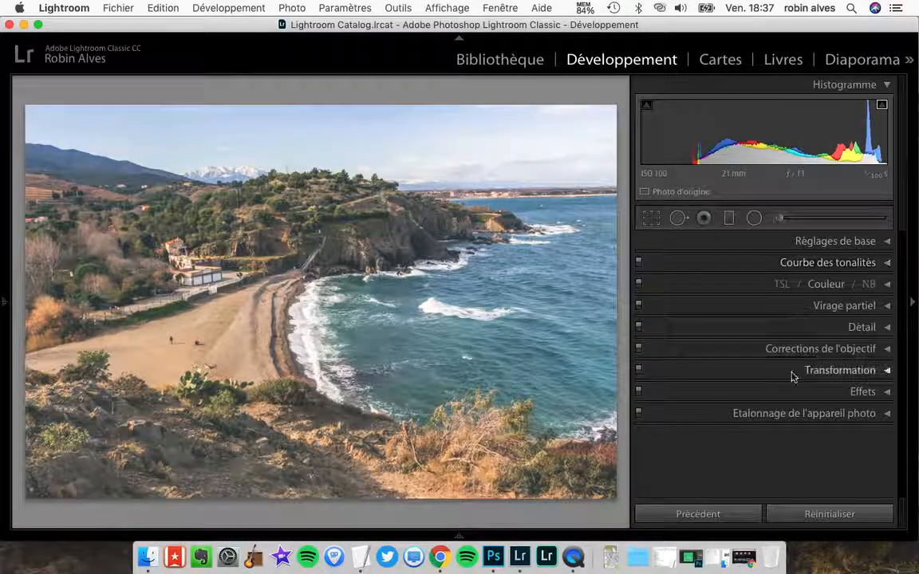
Step: In Effets, try the vignette Gain at −64 and +60, settle on −1, and set the Correction du voile Niveau to −1
{"action": "left_click", "coordinate": [797, 391]}
{"action": "scroll", "coordinate": [722, 405], "scroll_direction": "down", "scroll_amount": 1}
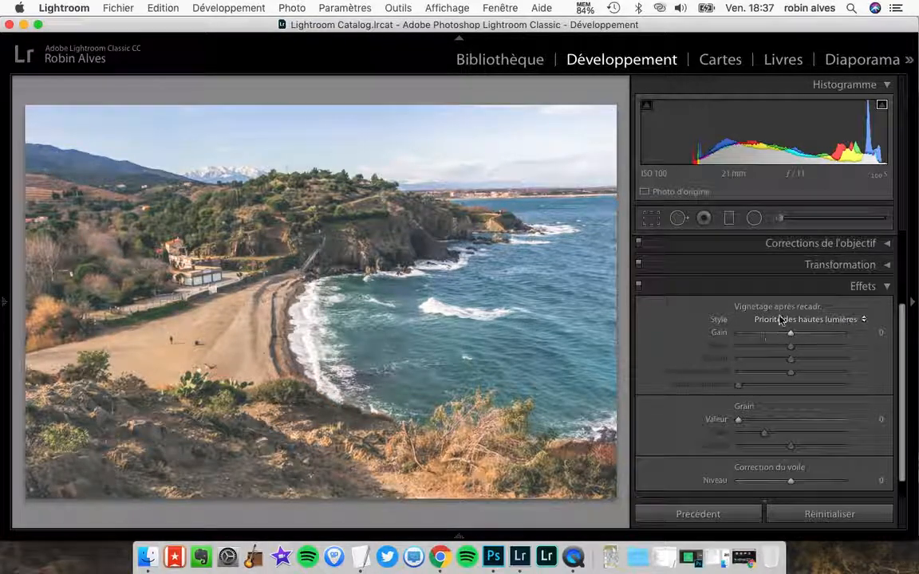
{"action": "left_click", "coordinate": [757, 333]}
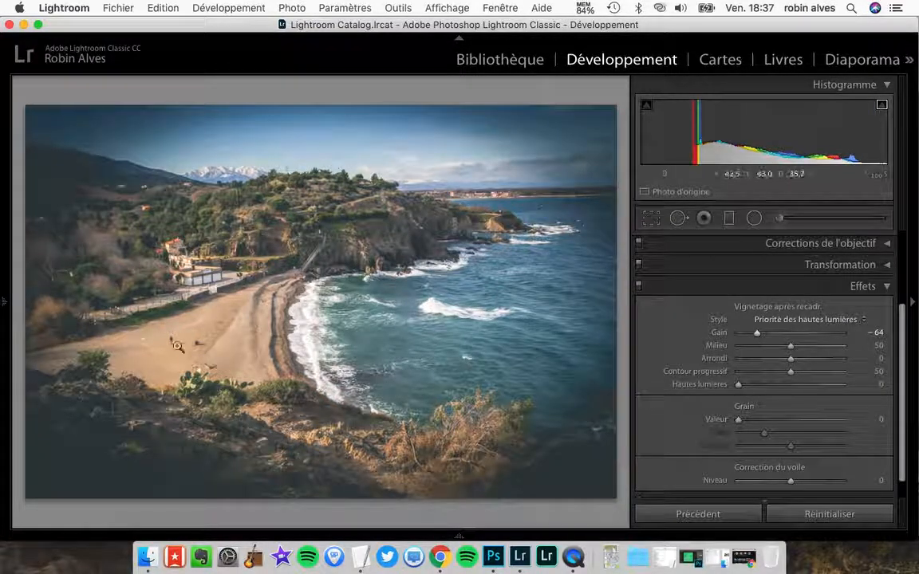
{"action": "left_click", "coordinate": [822, 332]}
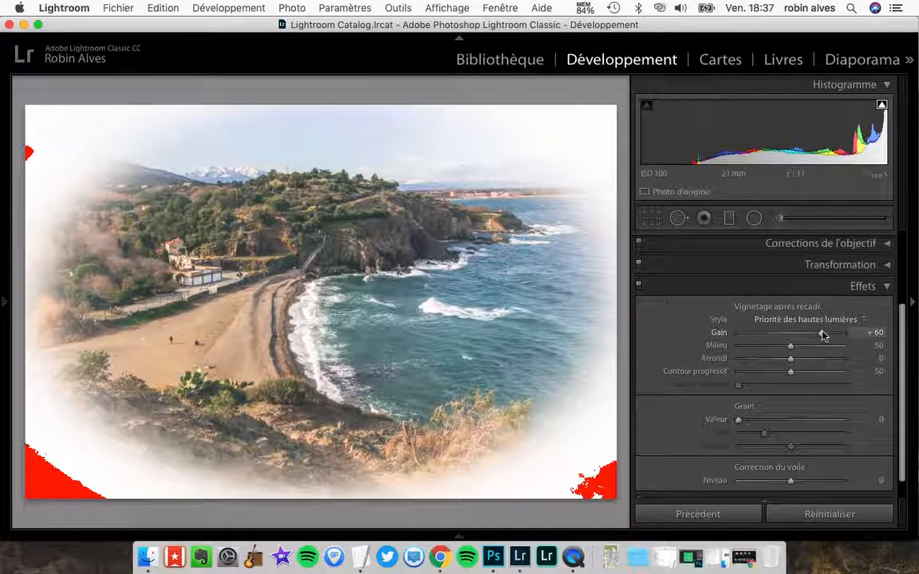
{"action": "left_click_drag", "start_coordinate": [822, 332], "coordinate": [791, 333]}
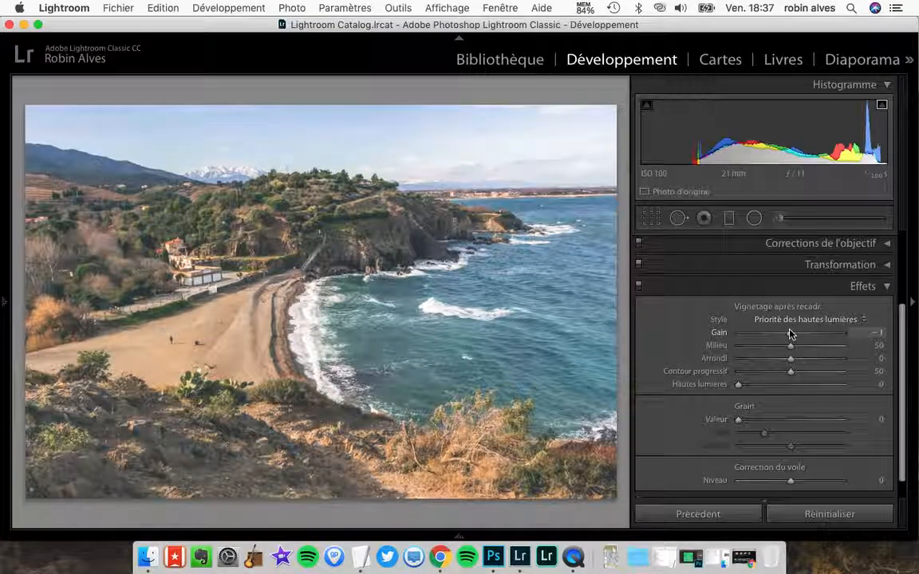
{"action": "scroll", "coordinate": [790, 333], "scroll_direction": "down", "scroll_amount": 1}
{"action": "mouse_move", "coordinate": [786, 467]}
{"action": "left_mouse_down"}
{"action": "mouse_move", "coordinate": [708, 476]}
{"action": "mouse_move", "coordinate": [712, 486]}
{"action": "mouse_move", "coordinate": [853, 472]}
{"action": "mouse_move", "coordinate": [787, 466]}
{"action": "left_mouse_up"}
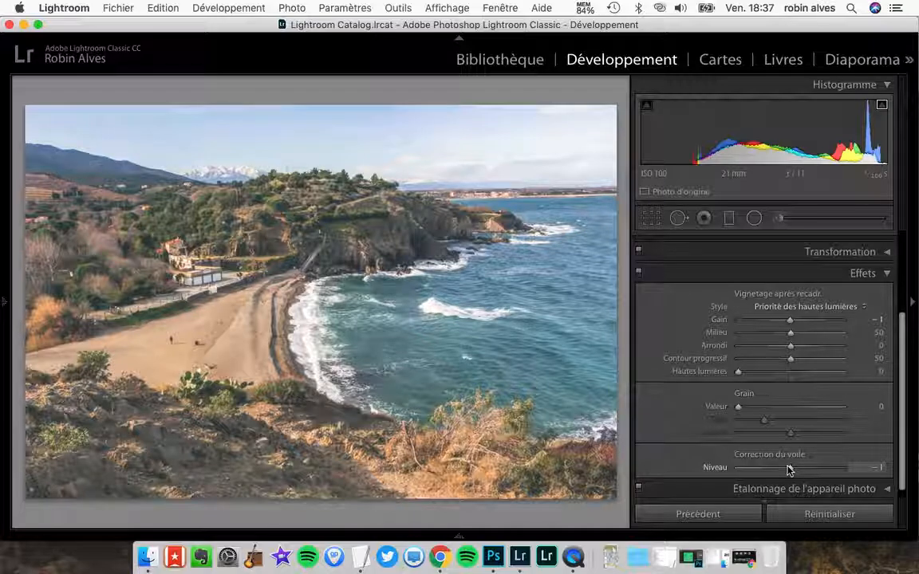
Step: Collapse Effets and, in Etalonnage de l'appareil photo, try the Camera Landscape profile before settling on Camera Neutral
{"action": "scroll", "coordinate": [723, 426], "scroll_direction": "up", "scroll_amount": 1}
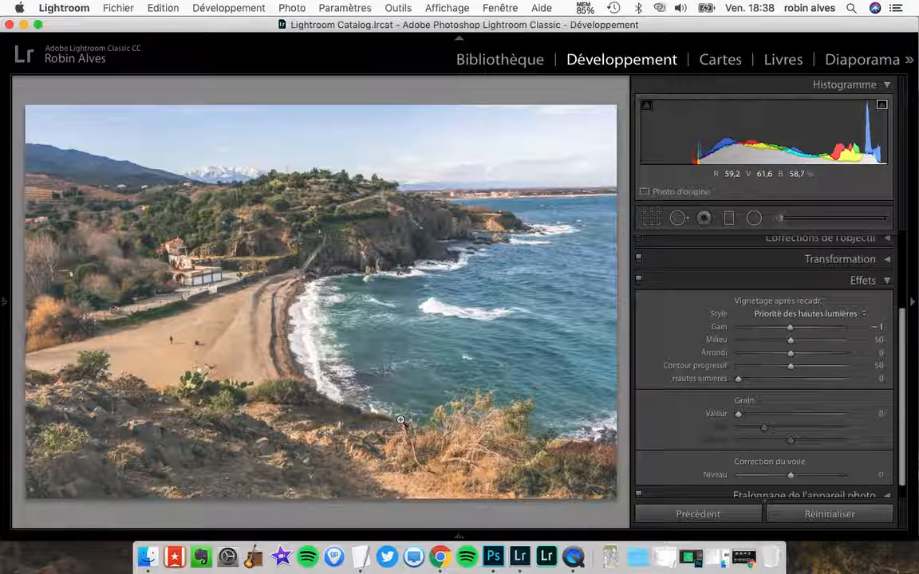
{"action": "left_click", "coordinate": [694, 278]}
{"action": "left_click", "coordinate": [712, 413]}
{"action": "left_click", "coordinate": [805, 308]}
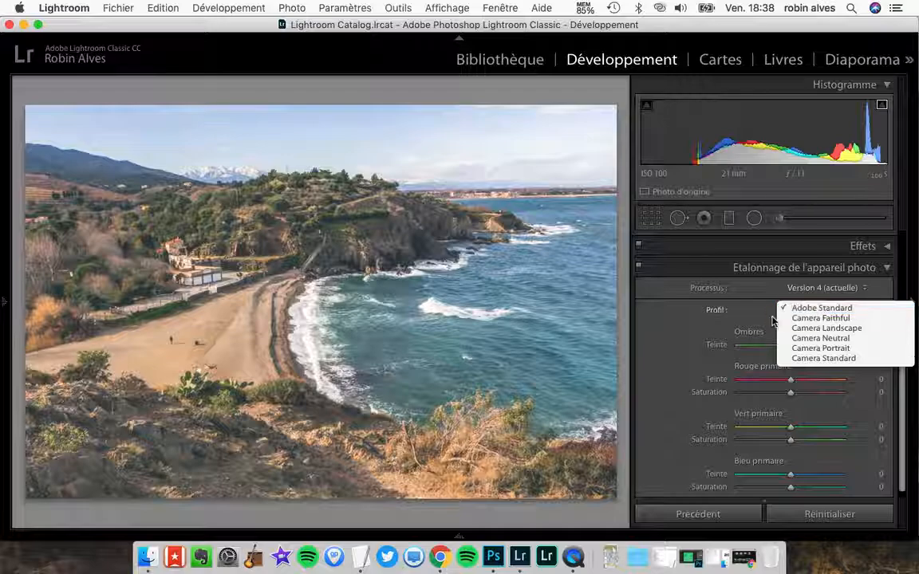
{"action": "left_click", "coordinate": [797, 338]}
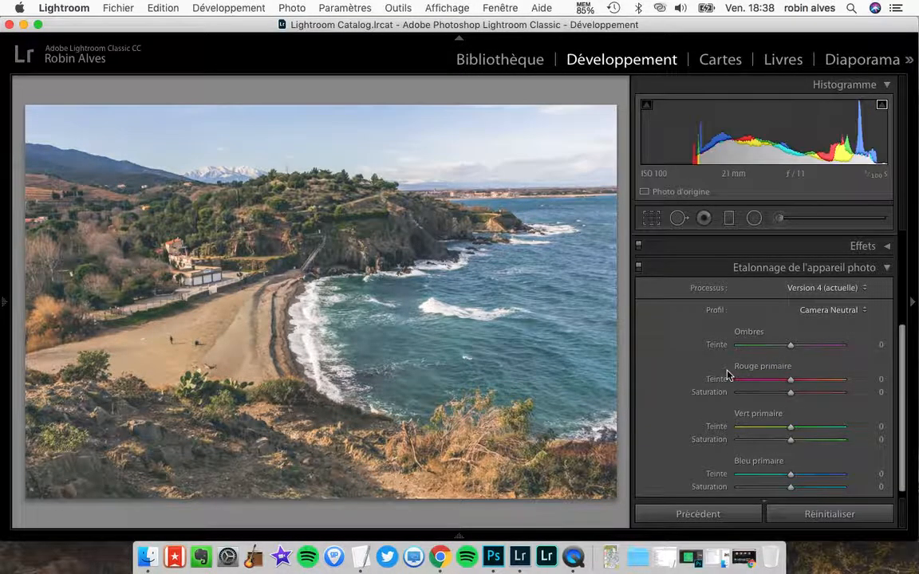
{"action": "left_click", "coordinate": [829, 309]}
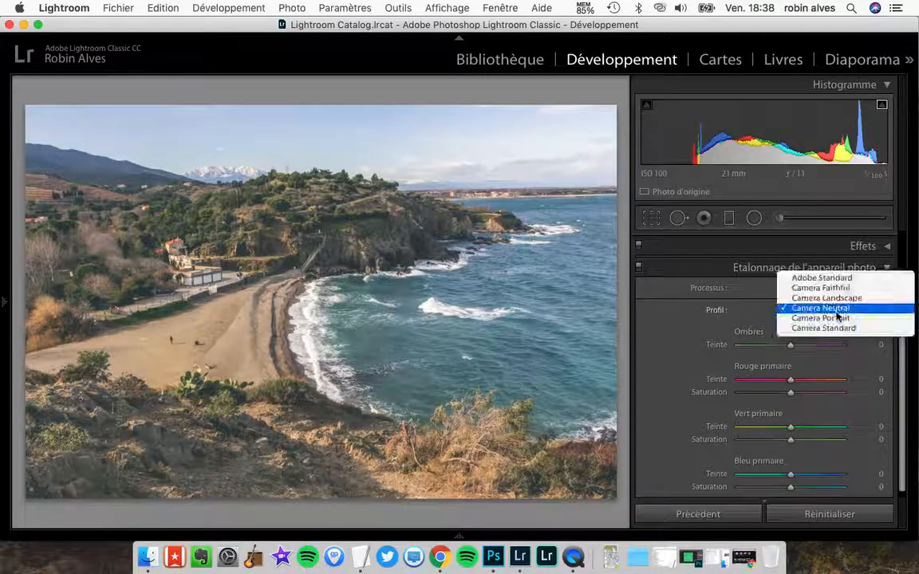
{"action": "left_click", "coordinate": [829, 301]}
{"action": "left_click", "coordinate": [821, 307]}
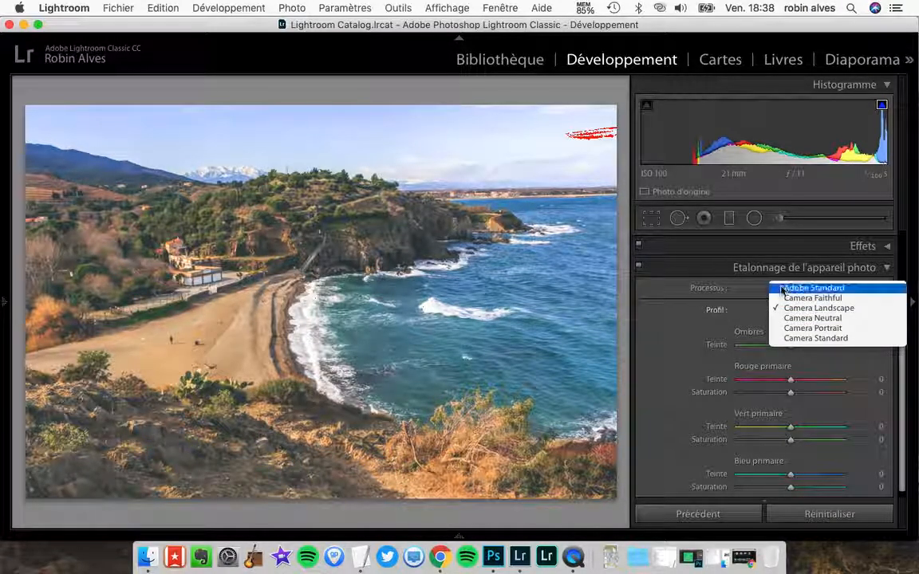
{"action": "left_click", "coordinate": [790, 319]}
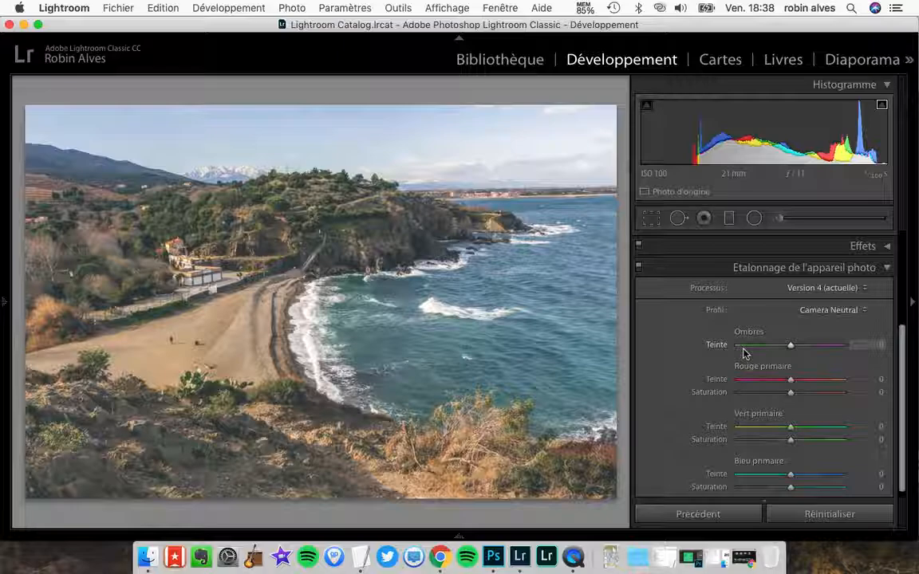
Step: Set the Bleu primaire Saturation to −1 and compare the whole photo before and after the edits
{"action": "scroll", "coordinate": [742, 348], "scroll_direction": "down", "scroll_amount": 1}
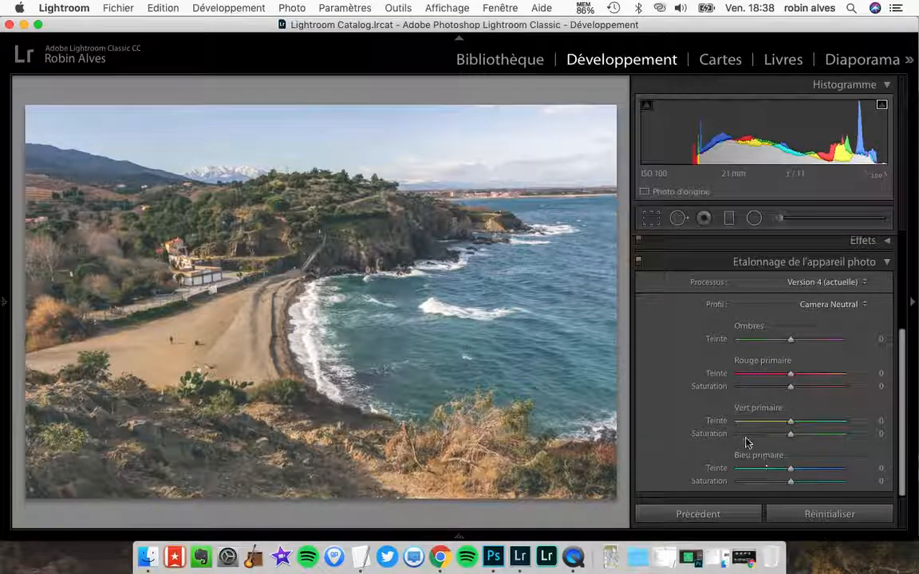
{"action": "mouse_move", "coordinate": [790, 481]}
{"action": "left_mouse_down"}
{"action": "mouse_move", "coordinate": [821, 480]}
{"action": "mouse_move", "coordinate": [773, 482]}
{"action": "mouse_move", "coordinate": [789, 484]}
{"action": "left_mouse_up"}
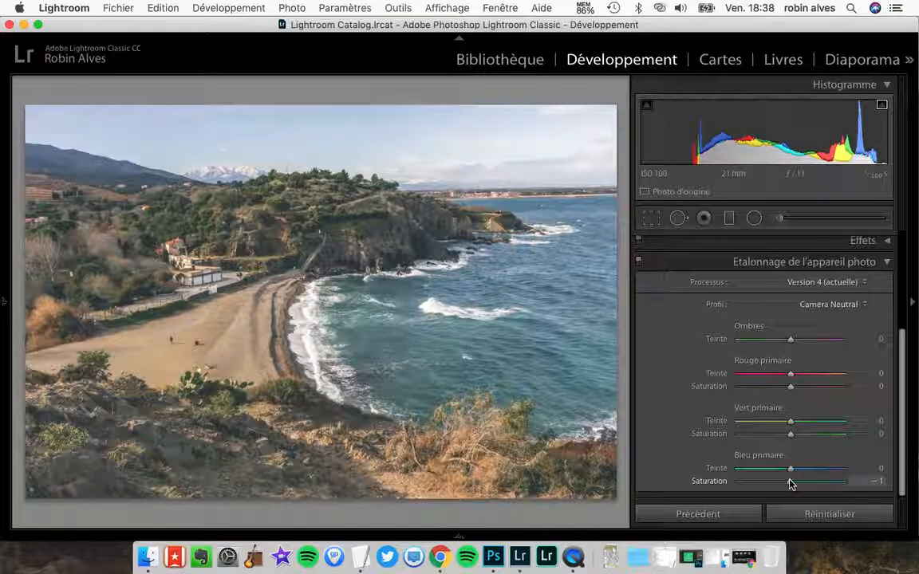
{"action": "scroll", "coordinate": [764, 360], "scroll_direction": "up", "scroll_amount": 3}
{"action": "left_click", "coordinate": [781, 311]}
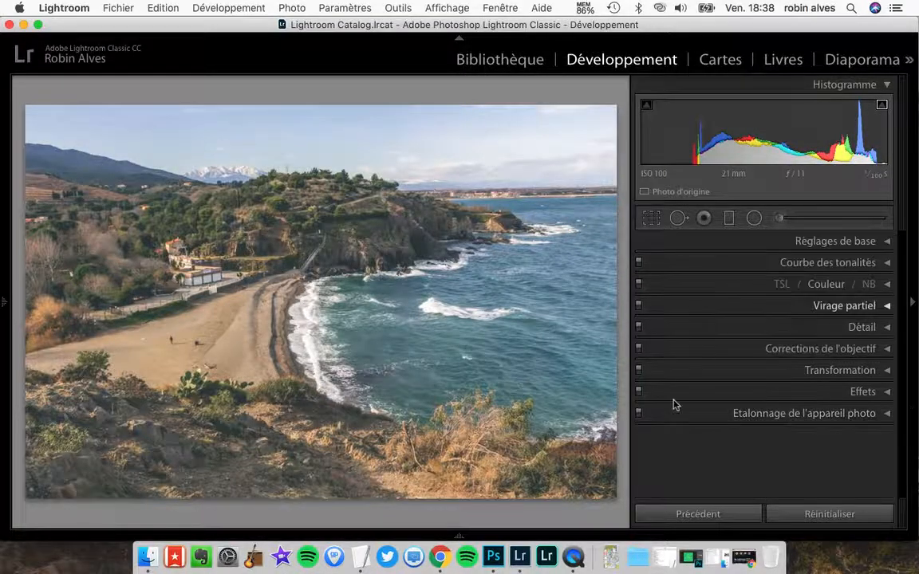
{"action": "key", "text": "y"}
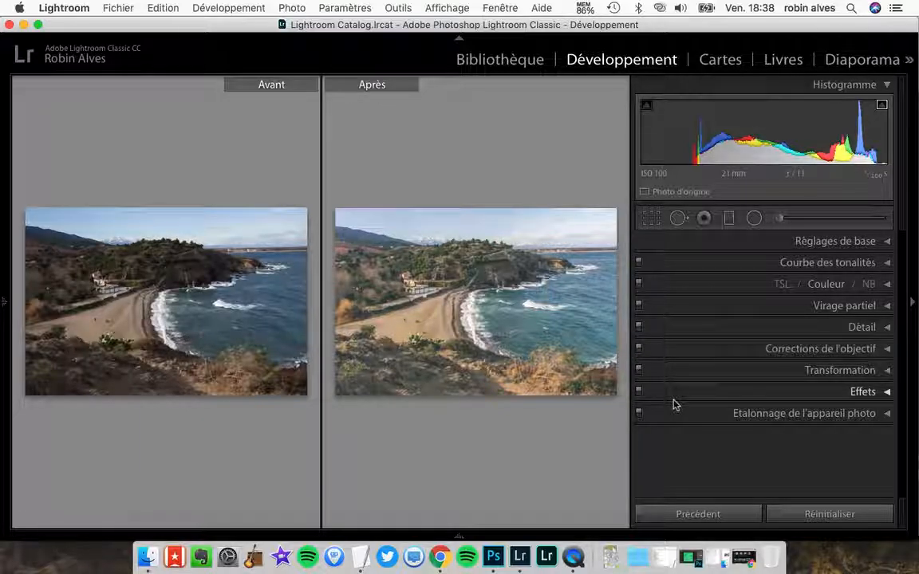
{"action": "key", "text": "y"}
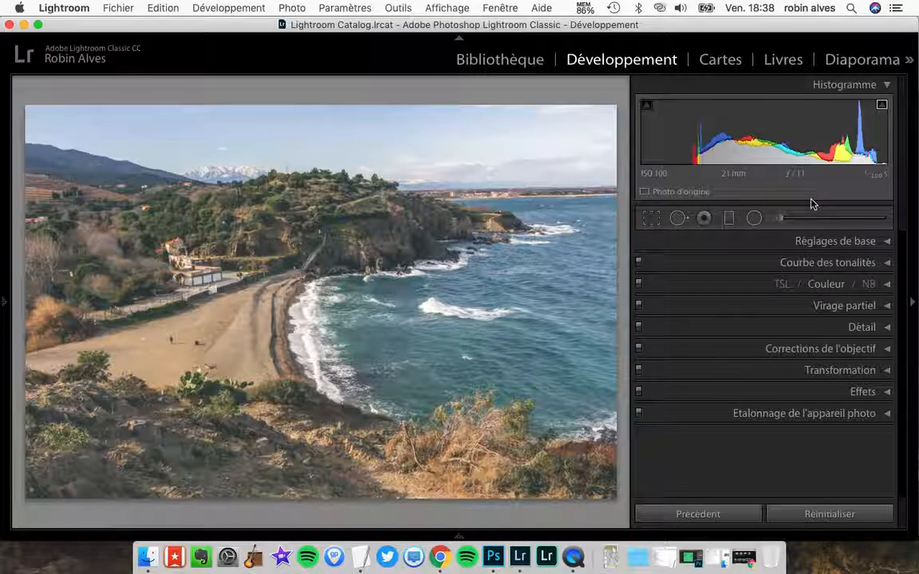
Step: Try straightening and cropping the photo with Recadrer et redresser at the Original aspect, ending with an Angle of 0,00 and the full frame
{"action": "left_click", "coordinate": [651, 221]}
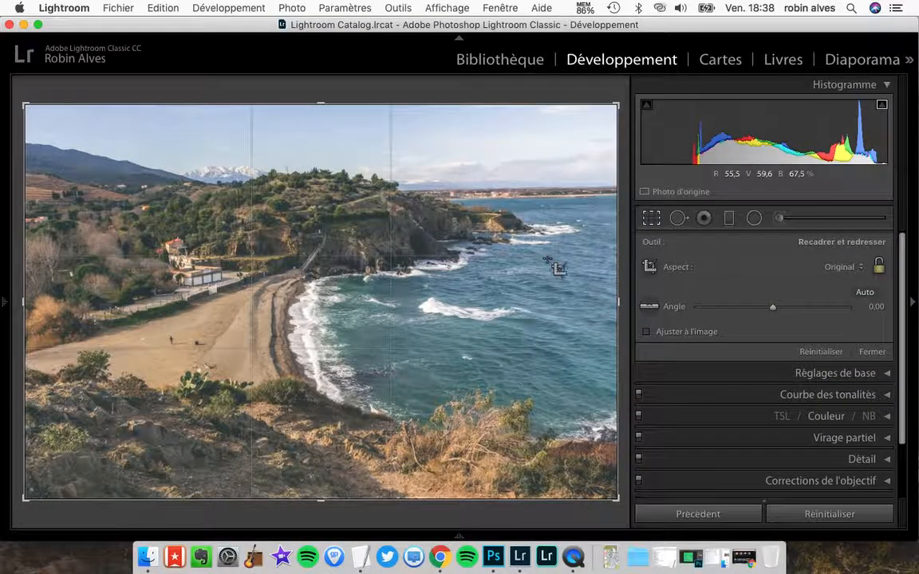
{"action": "mouse_move", "coordinate": [767, 308]}
{"action": "left_mouse_down"}
{"action": "mouse_move", "coordinate": [732, 308]}
{"action": "mouse_move", "coordinate": [837, 308]}
{"action": "mouse_move", "coordinate": [793, 316]}
{"action": "mouse_move", "coordinate": [773, 308]}
{"action": "left_mouse_up"}
{"action": "scroll", "coordinate": [778, 343], "scroll_direction": "down", "scroll_amount": 1}
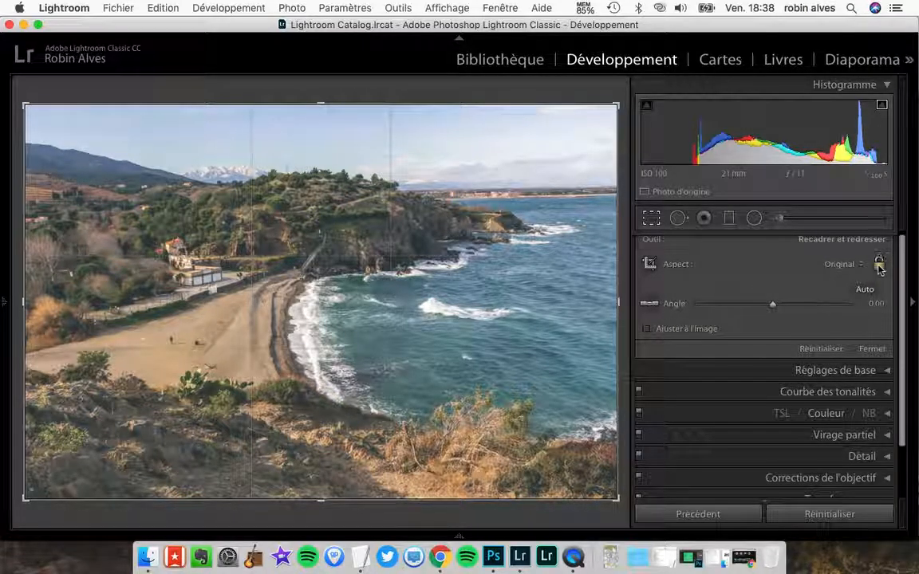
{"action": "left_click_drag", "start_coordinate": [616, 106], "coordinate": [905, 250]}
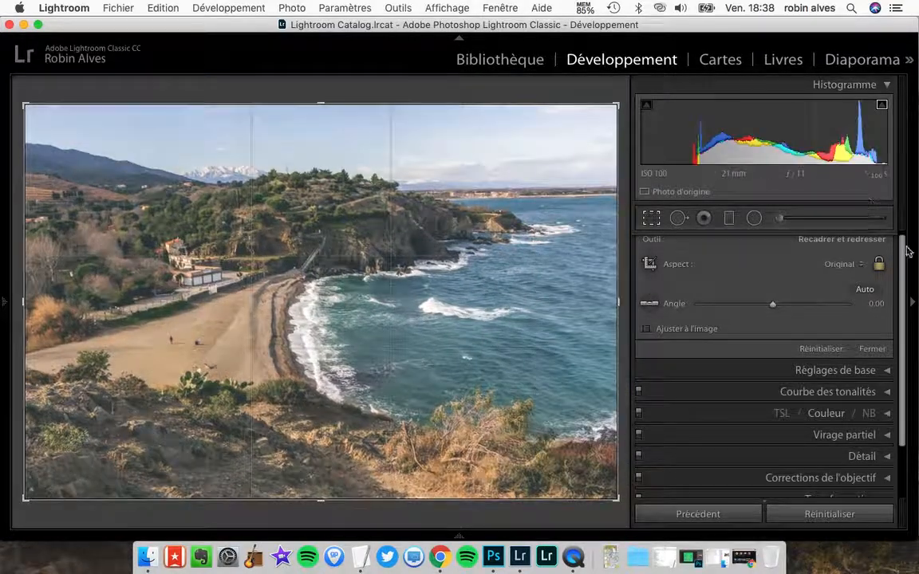
{"action": "mouse_move", "coordinate": [311, 99]}
{"action": "left_mouse_down"}
{"action": "mouse_move", "coordinate": [317, 184]}
{"action": "mouse_move", "coordinate": [317, 102]}
{"action": "left_mouse_up"}
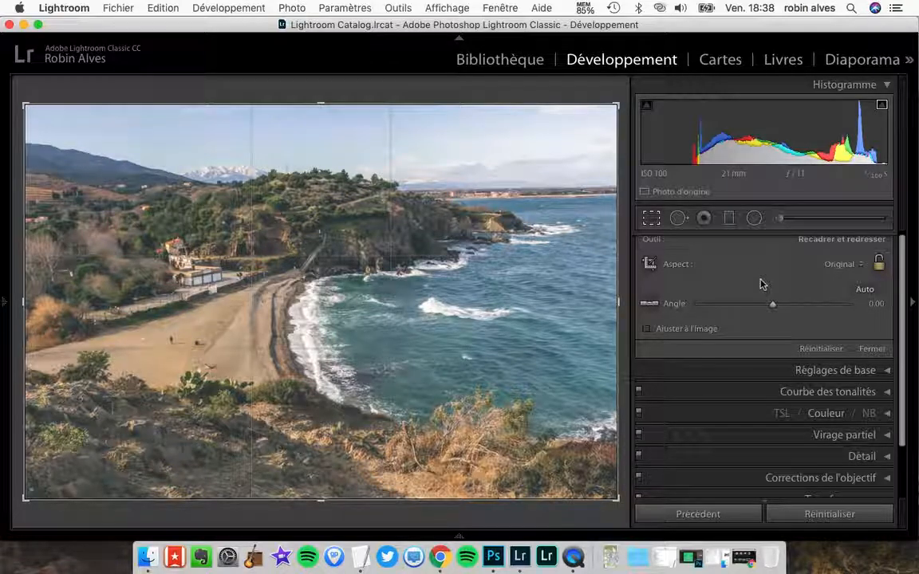
Step: Remove the two figures on the beach with the spot removal tool in Corriger mode at Taille 76, sampling nearby sand
{"action": "left_click", "coordinate": [678, 218]}
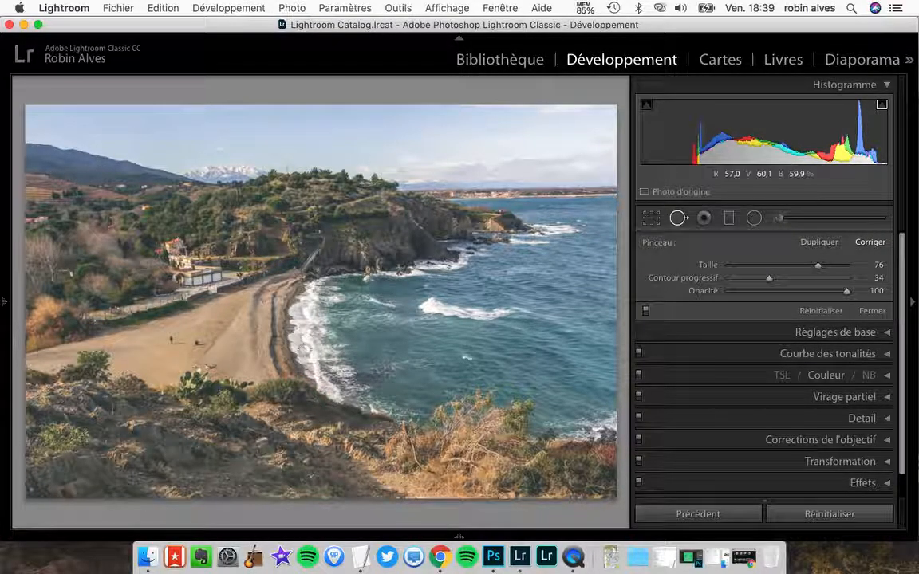
{"action": "left_click", "coordinate": [170, 339]}
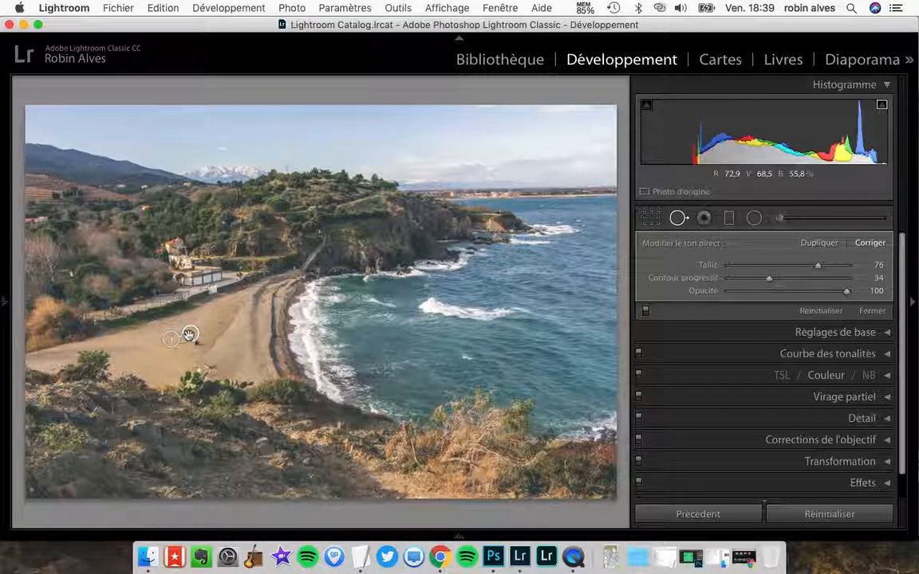
{"action": "left_click_drag", "start_coordinate": [190, 333], "coordinate": [175, 331]}
{"action": "mouse_move", "coordinate": [154, 389]}
{"action": "left_mouse_down"}
{"action": "mouse_move", "coordinate": [260, 304]}
{"action": "mouse_move", "coordinate": [411, 328]}
{"action": "mouse_move", "coordinate": [275, 342]}
{"action": "mouse_move", "coordinate": [191, 330]}
{"action": "left_mouse_up"}
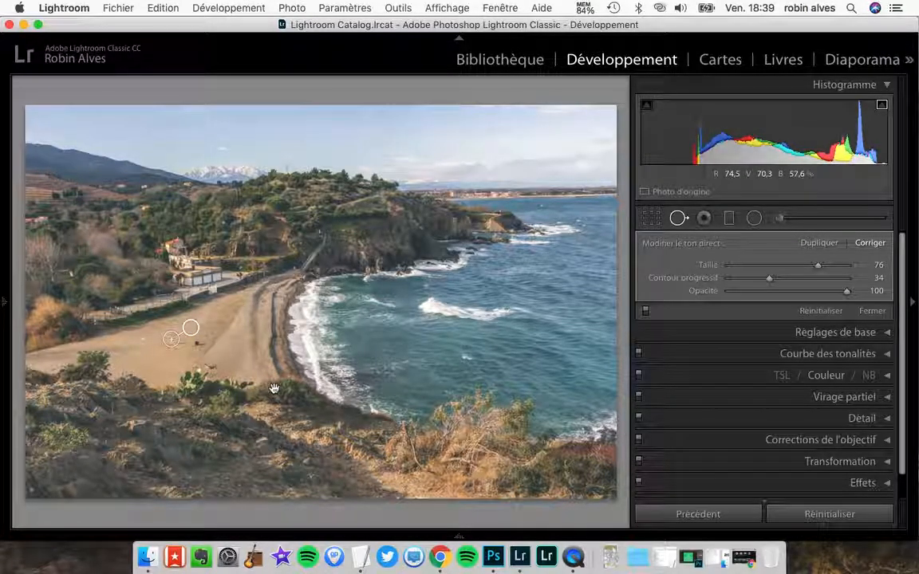
{"action": "key", "text": "Delete"}
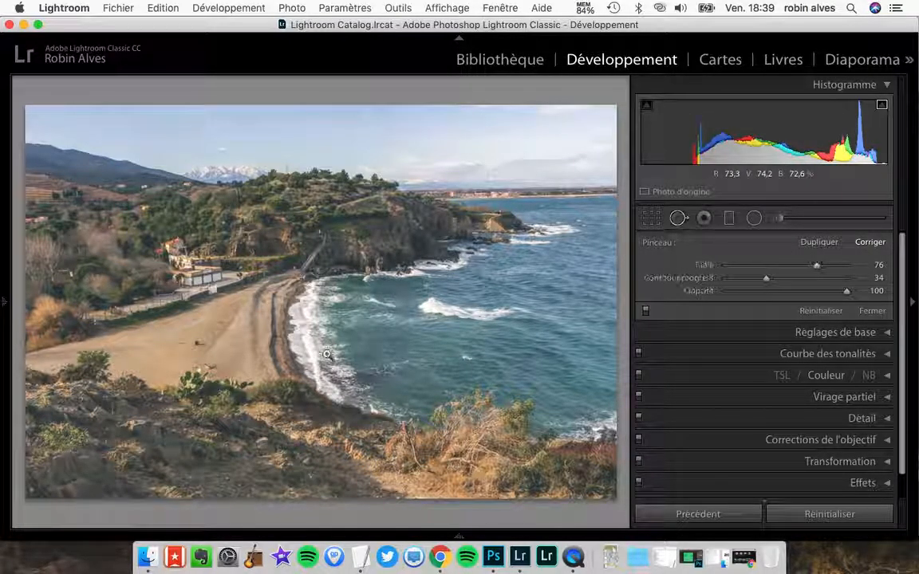
{"action": "key", "text": "q"}
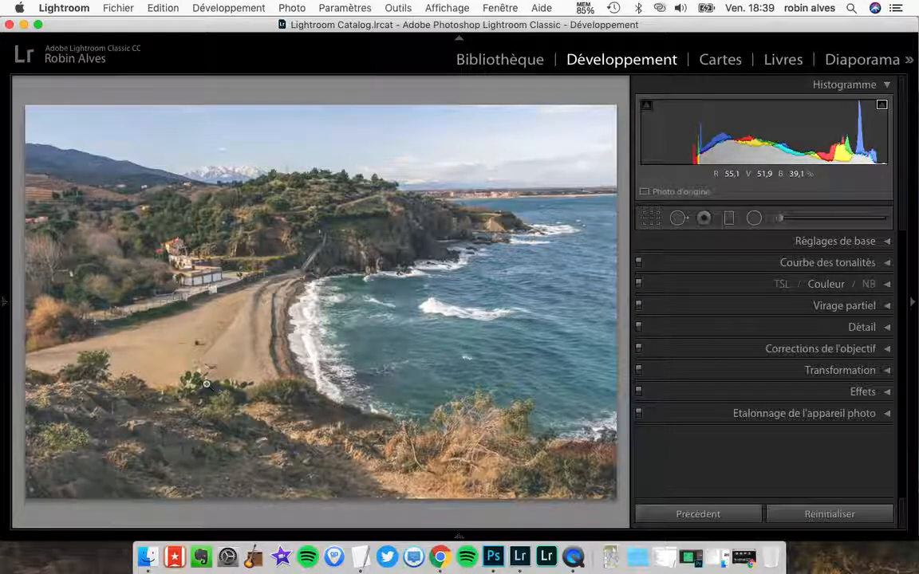
{"action": "left_click", "coordinate": [677, 217]}
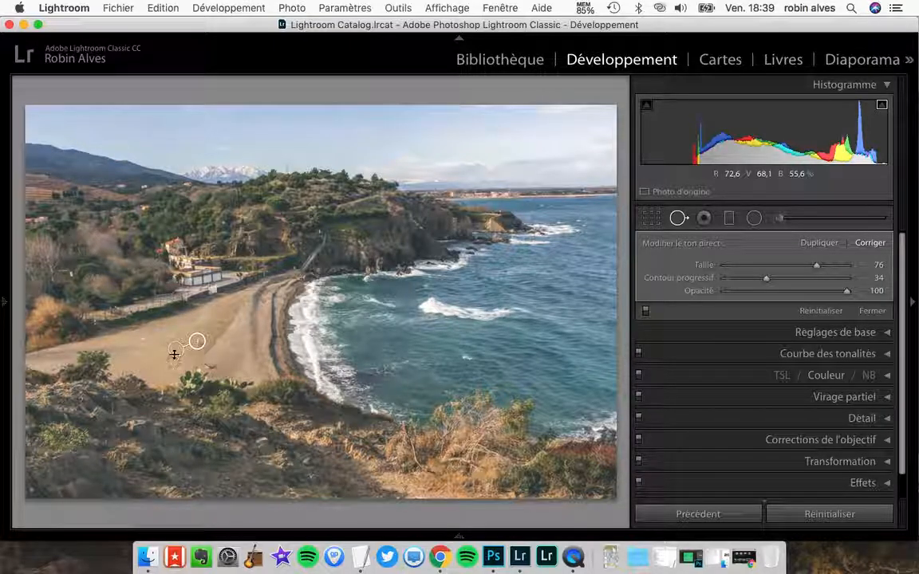
{"action": "key", "text": "q"}
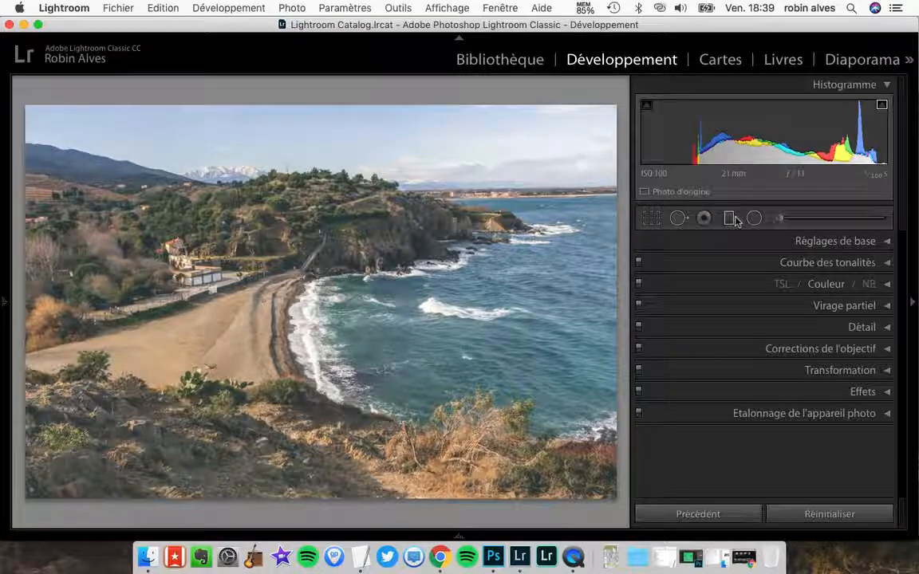
Step: Try a graduated filter over the beach and sea, display its mask, shift it lower, and delete it
{"action": "key", "text": "m"}
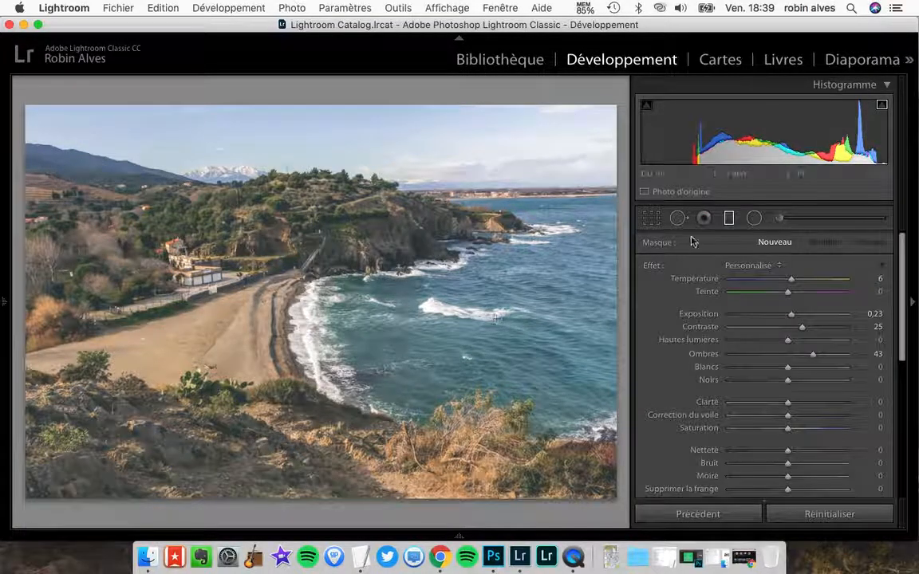
{"action": "scroll", "coordinate": [721, 366], "scroll_direction": "down", "scroll_amount": 3}
{"action": "scroll", "coordinate": [725, 365], "scroll_direction": "up", "scroll_amount": 2}
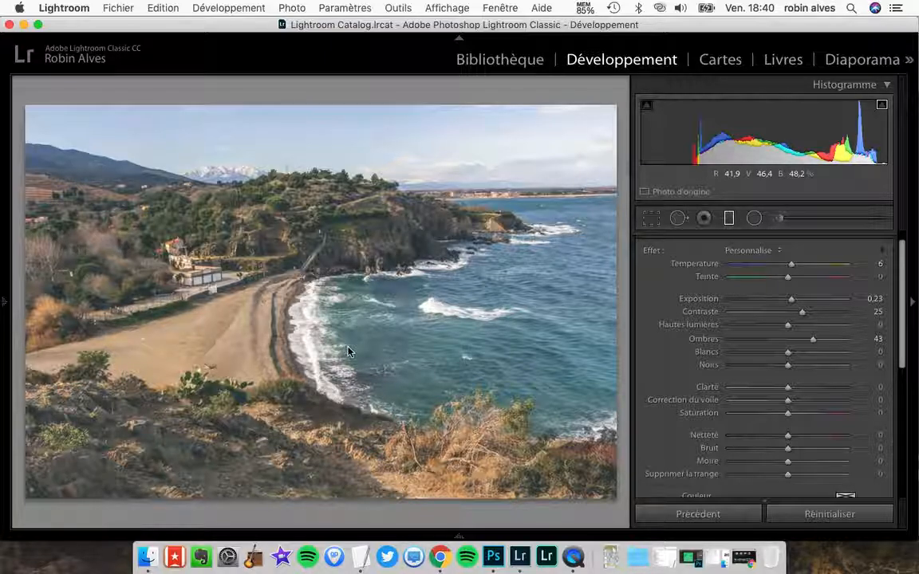
{"action": "left_click_drag", "start_coordinate": [347, 346], "coordinate": [355, 110]}
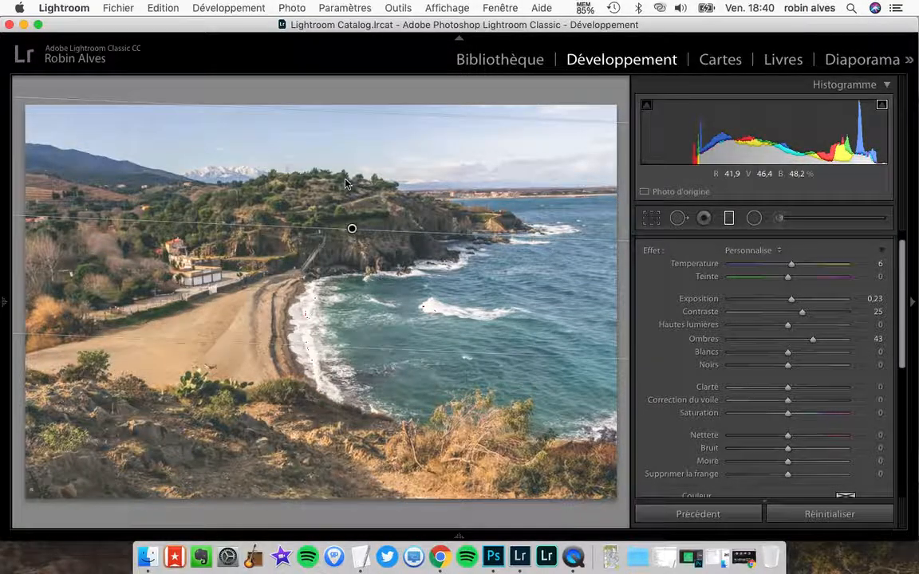
{"action": "mouse_move", "coordinate": [352, 229]}
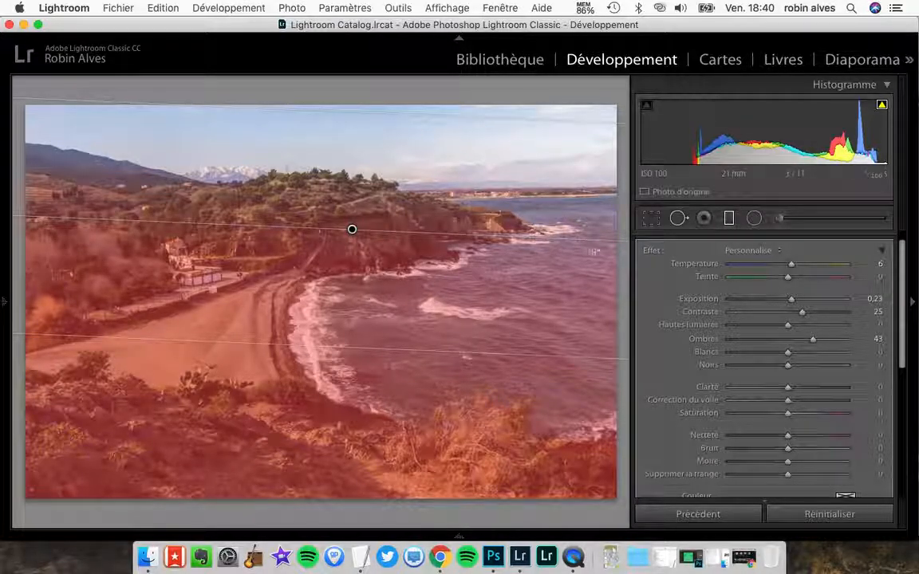
{"action": "left_click_drag", "start_coordinate": [352, 225], "coordinate": [346, 271]}
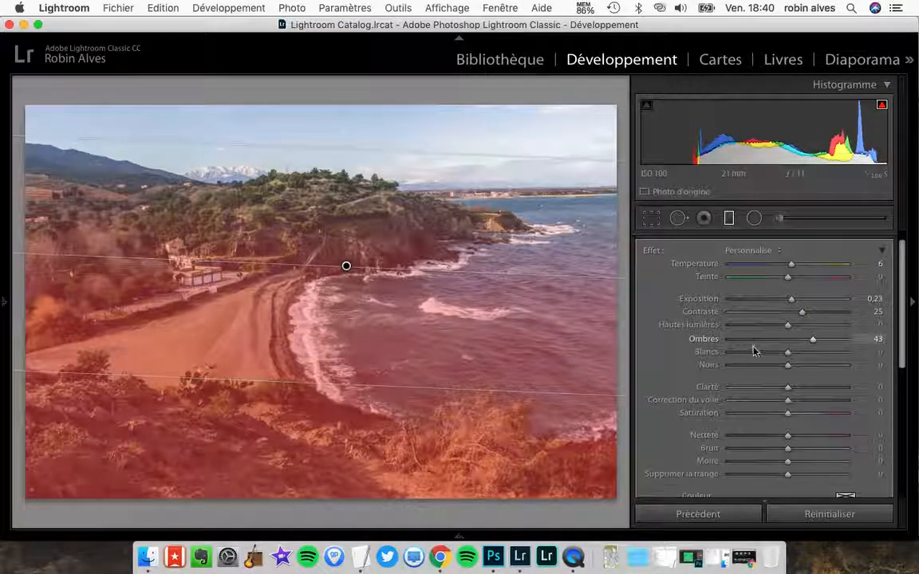
{"action": "scroll", "coordinate": [761, 367], "scroll_direction": "down", "scroll_amount": 2}
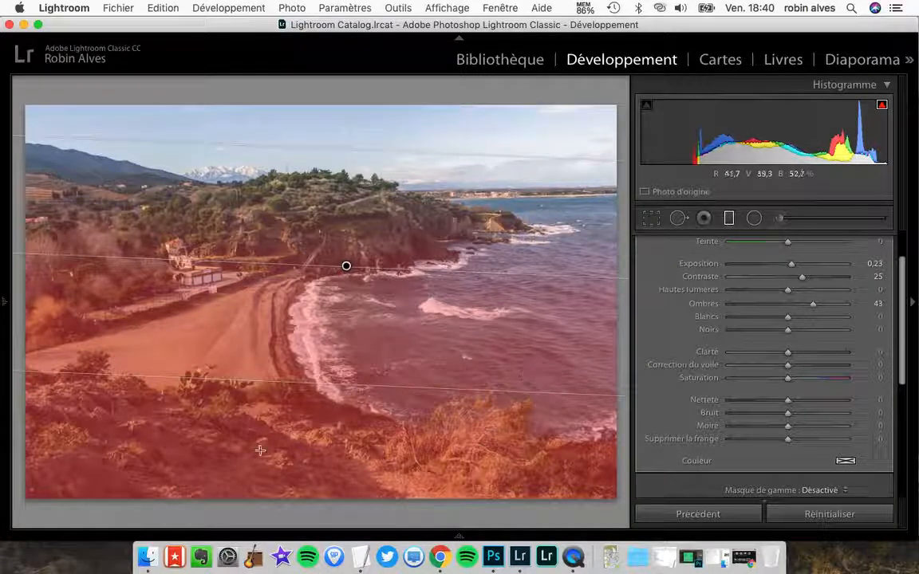
{"action": "right_click", "coordinate": [345, 268]}
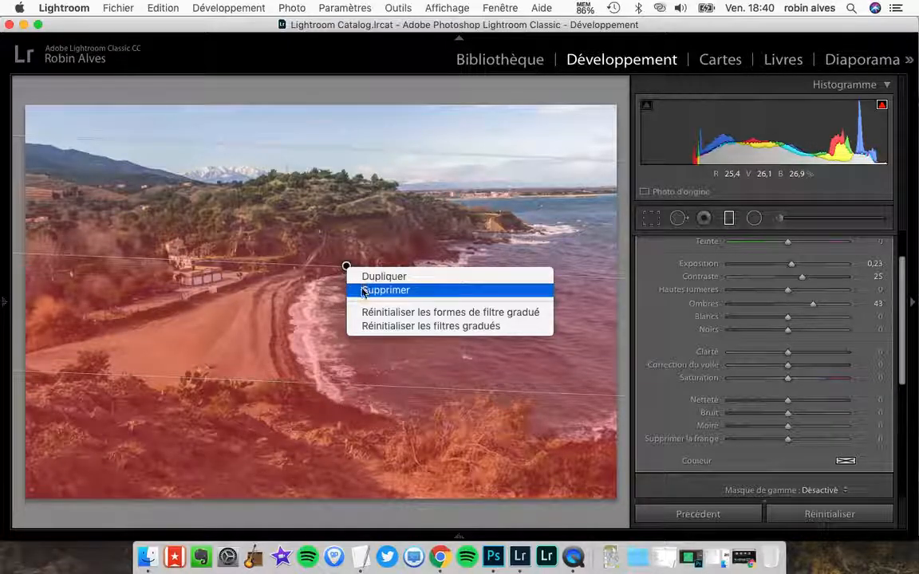
{"action": "left_click", "coordinate": [361, 291]}
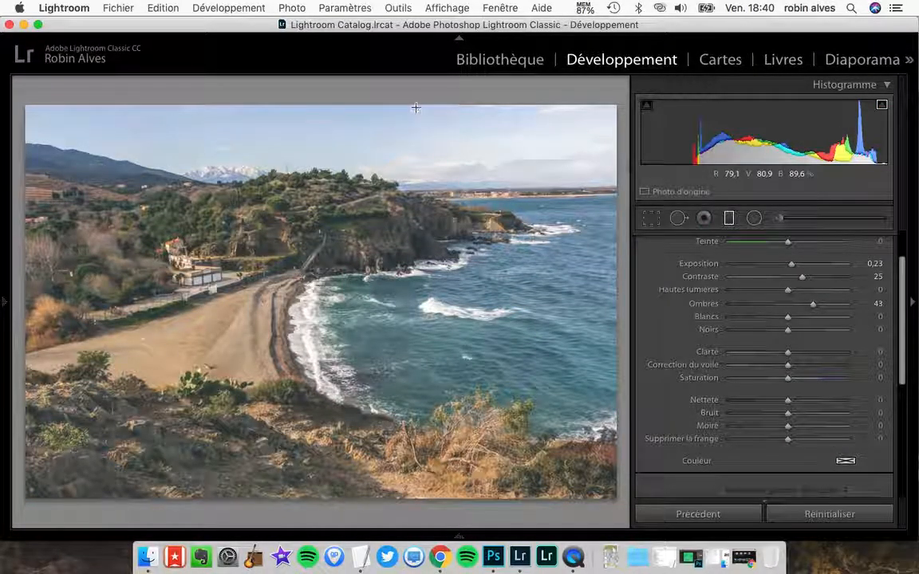
Step: Draw a graduated filter down over the sky, show its mask, and set Saturation 55, Contraste 67, Hautes lumières −69 and Exposition −2,76
{"action": "left_click_drag", "start_coordinate": [416, 110], "coordinate": [411, 228]}
{"action": "key", "text": "o"}
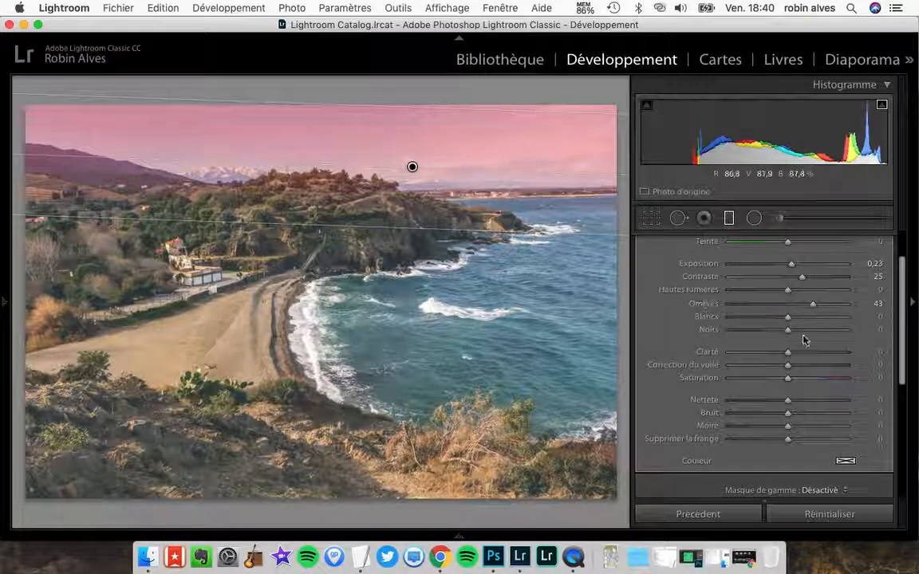
{"action": "left_click", "coordinate": [820, 378]}
{"action": "left_click", "coordinate": [827, 278]}
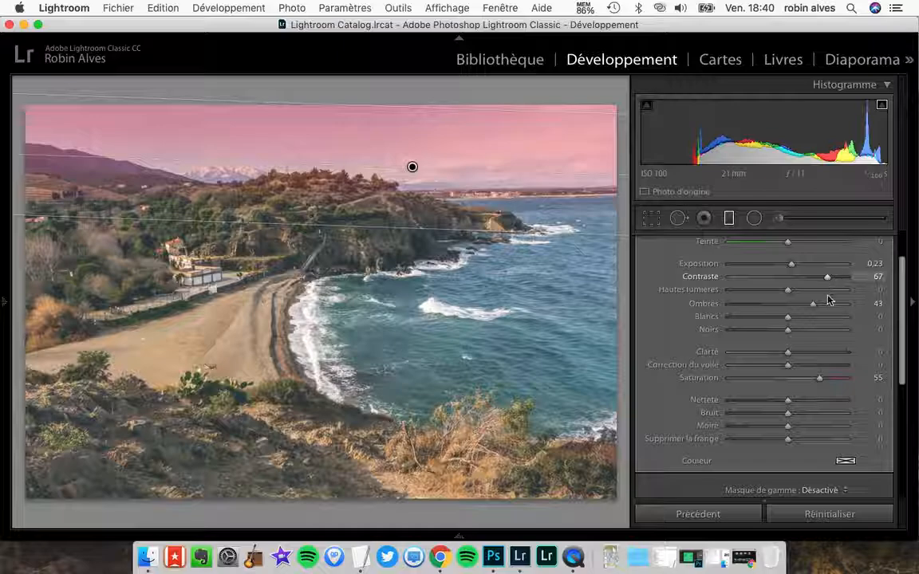
{"action": "left_click", "coordinate": [747, 289]}
{"action": "left_click", "coordinate": [747, 264]}
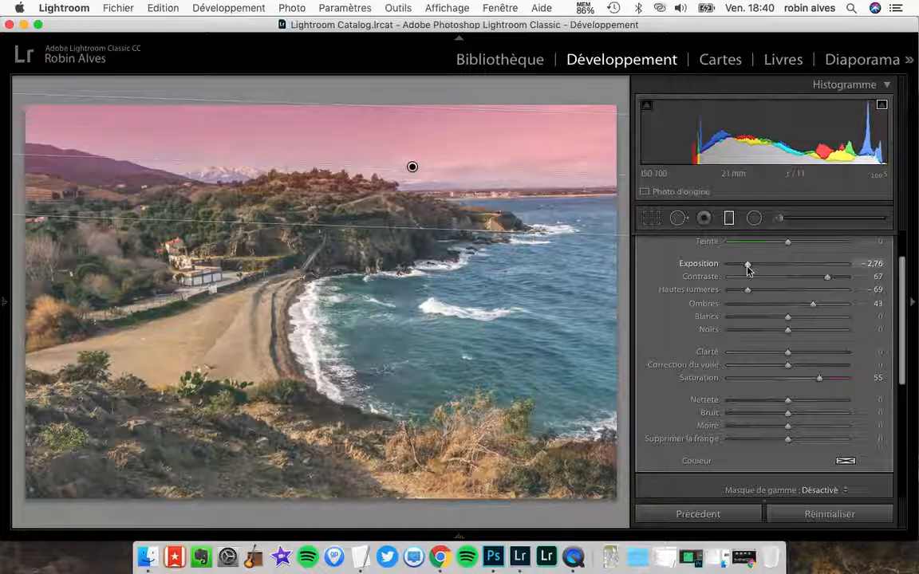
{"action": "key", "text": "Return"}
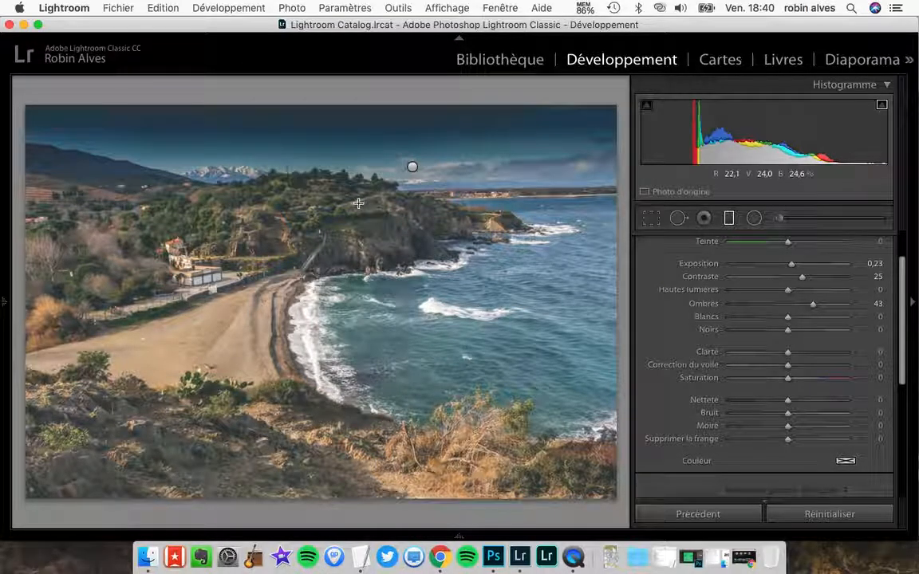
{"action": "left_click", "coordinate": [412, 169]}
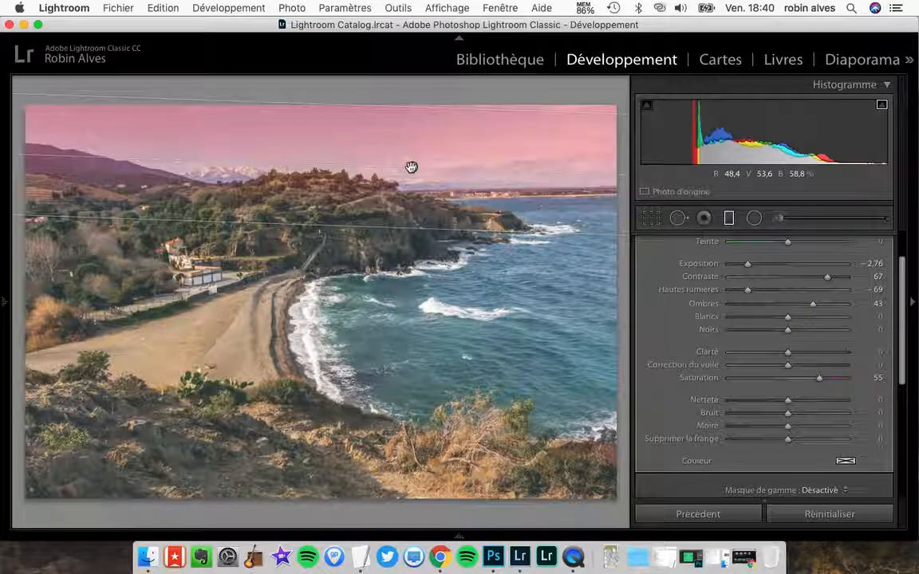
Step: Delete the graduated filter covering the sky
{"action": "right_click", "coordinate": [412, 169]}
{"action": "left_click", "coordinate": [420, 191]}
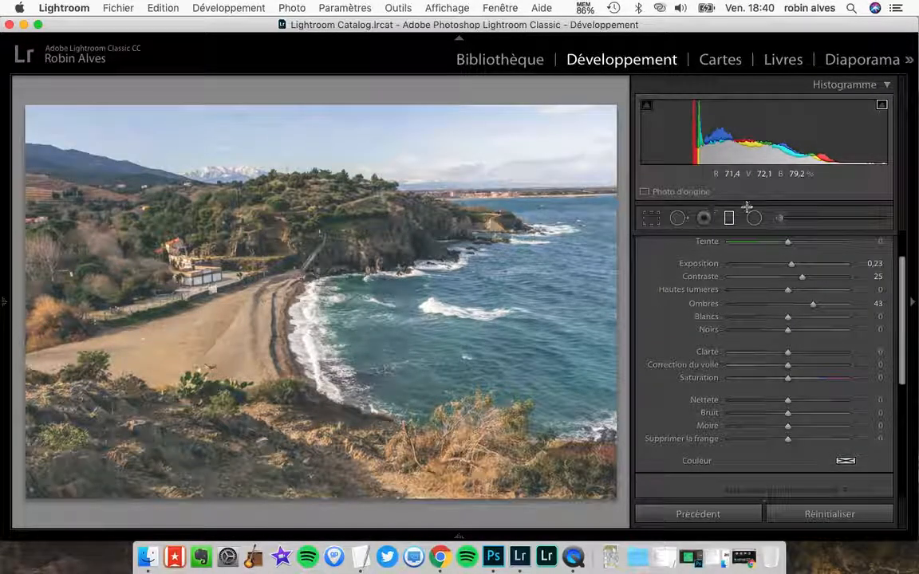
Step: Try a large radial filter centred on the cove, turn off Inverser to affect the area outside the ellipse, and delete it
{"action": "left_click", "coordinate": [754, 226]}
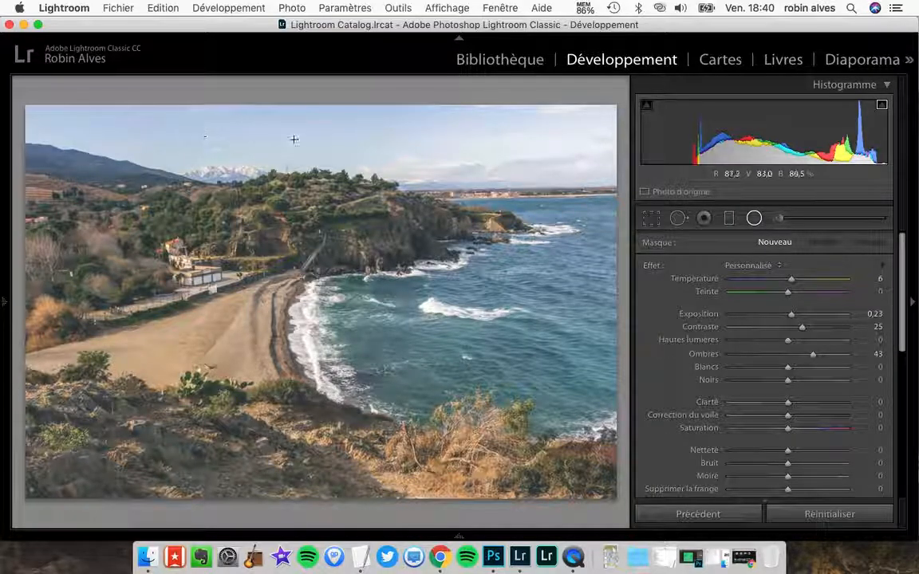
{"action": "left_click_drag", "start_coordinate": [294, 139], "coordinate": [608, 243]}
{"action": "left_click_drag", "start_coordinate": [199, 139], "coordinate": [293, 285]}
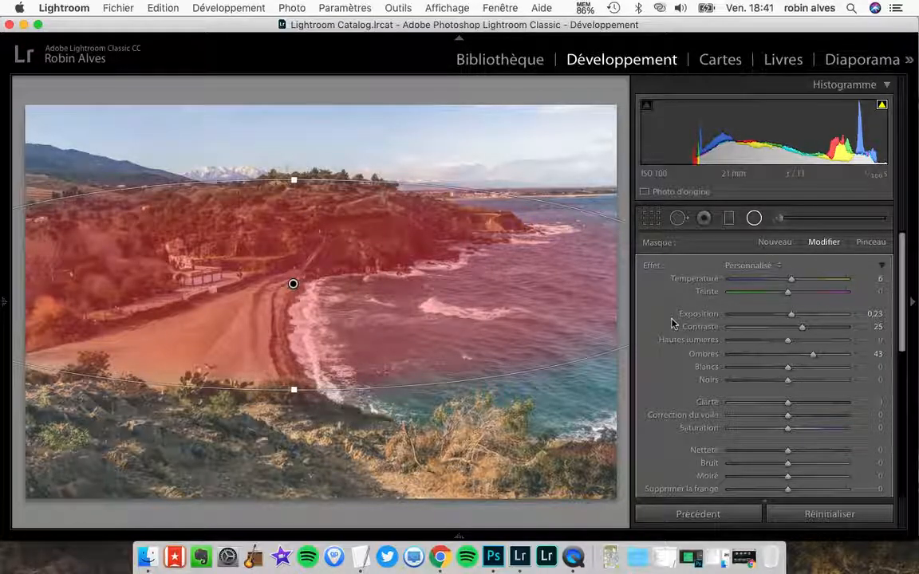
{"action": "scroll", "coordinate": [672, 322], "scroll_direction": "down", "scroll_amount": 3}
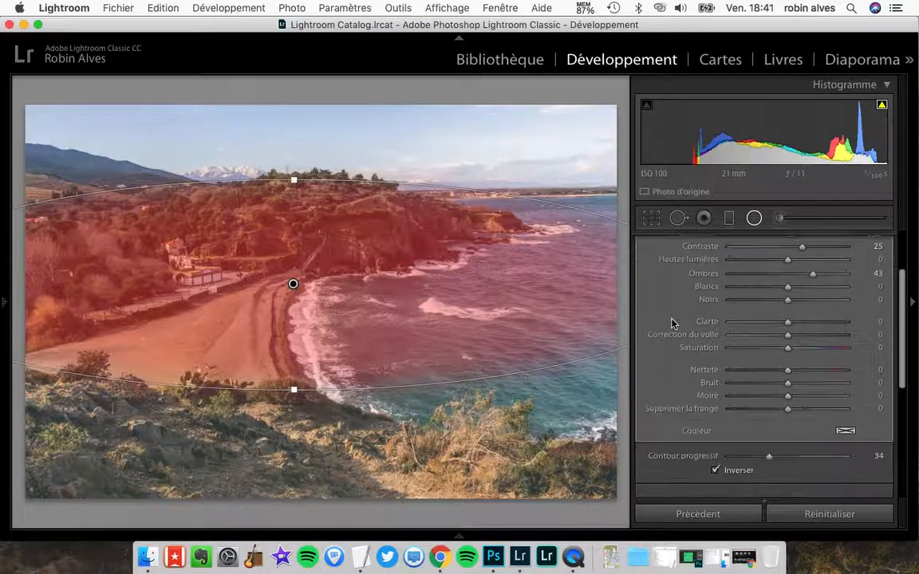
{"action": "left_click", "coordinate": [714, 469]}
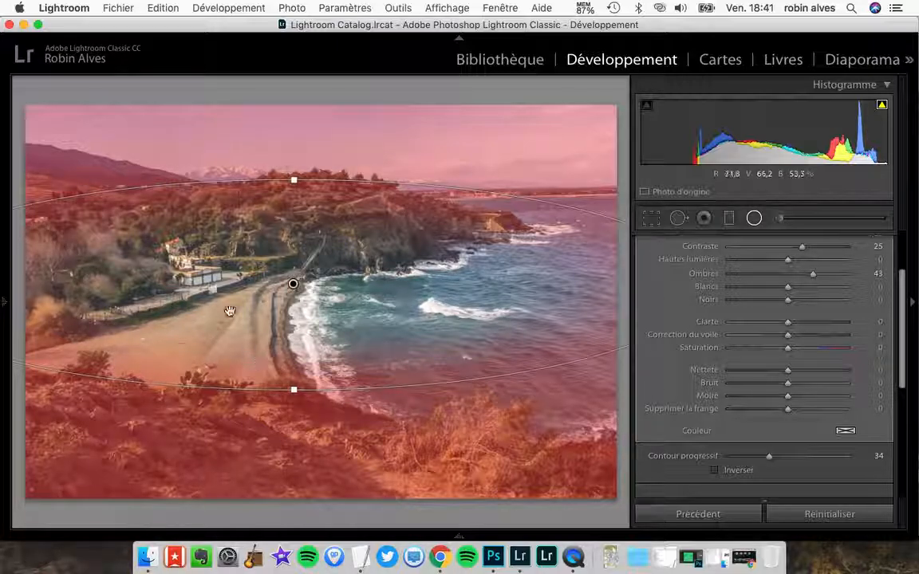
{"action": "right_click", "coordinate": [293, 285]}
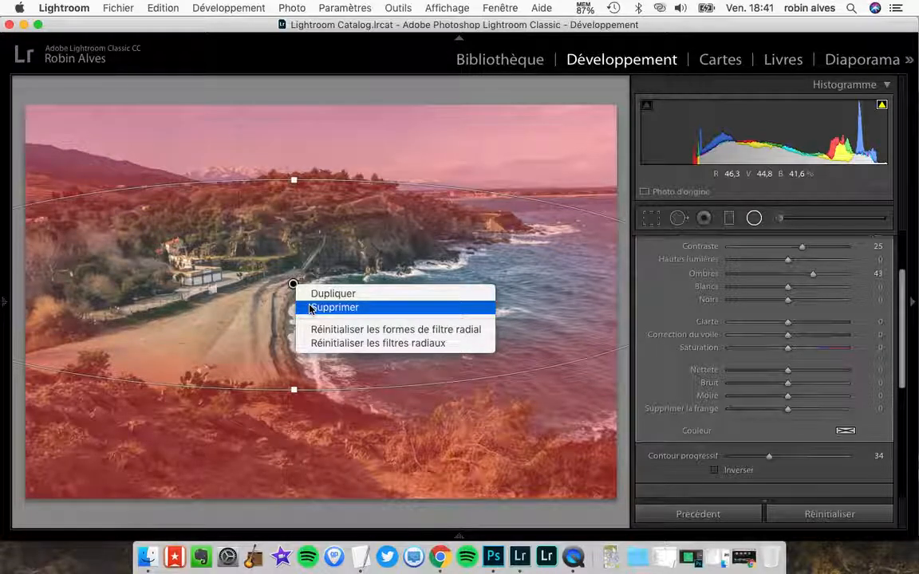
{"action": "left_click", "coordinate": [310, 308]}
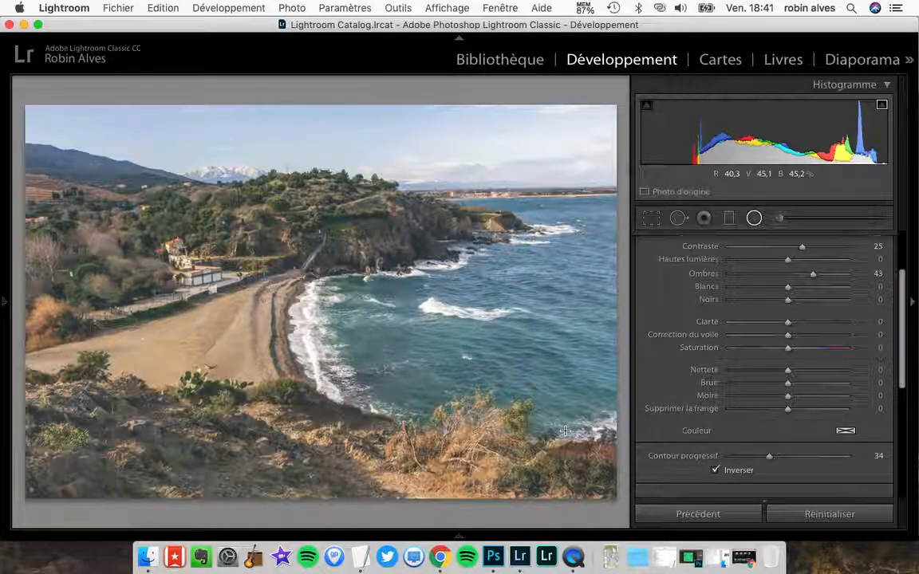
Step: Paint over the breaking wave with the adjustment brush at Taille 9,1, set its Exposition to 4,00, and close the brush
{"action": "scroll", "coordinate": [695, 349], "scroll_direction": "up", "scroll_amount": 3}
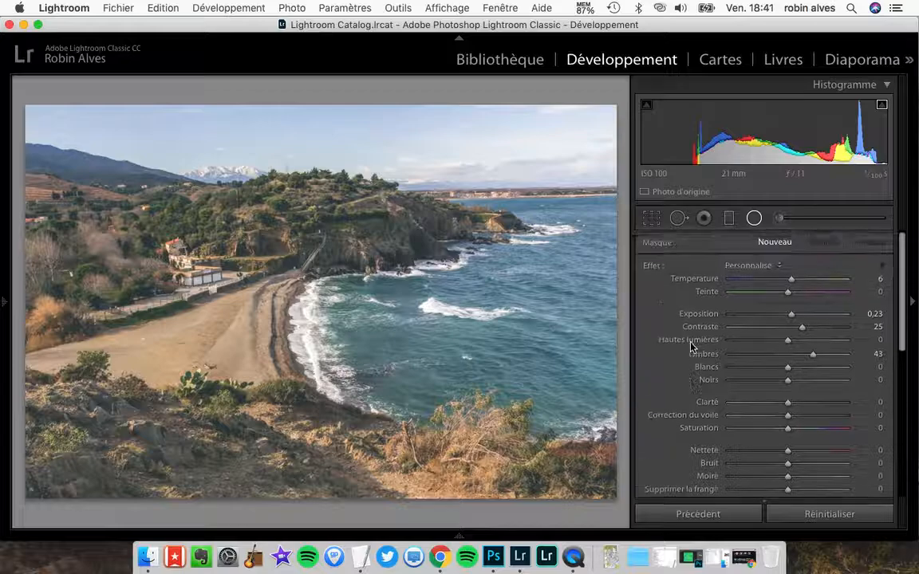
{"action": "scroll", "coordinate": [674, 381], "scroll_direction": "down", "scroll_amount": 2}
{"action": "scroll", "coordinate": [674, 381], "scroll_direction": "up", "scroll_amount": 2}
{"action": "left_click", "coordinate": [781, 218]}
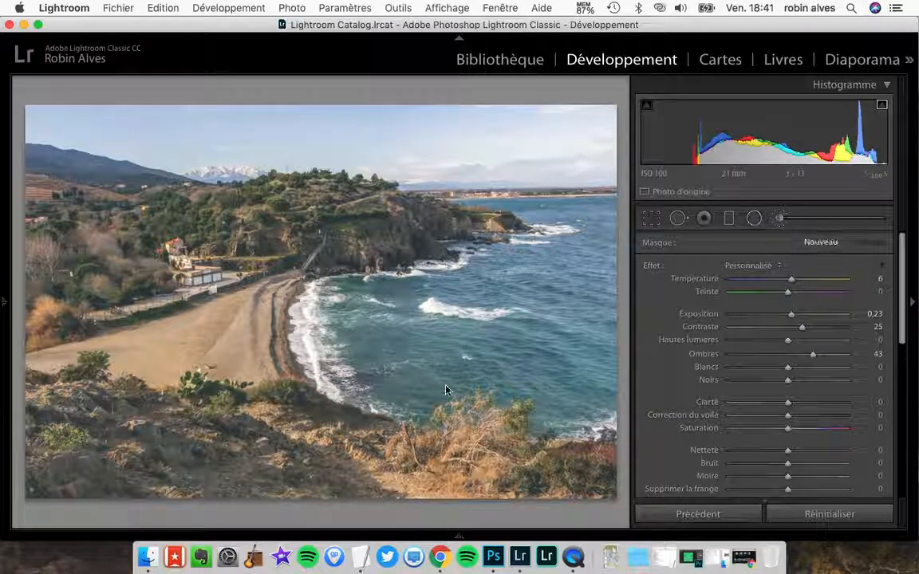
{"action": "scroll", "coordinate": [661, 479], "scroll_direction": "down", "scroll_amount": 3}
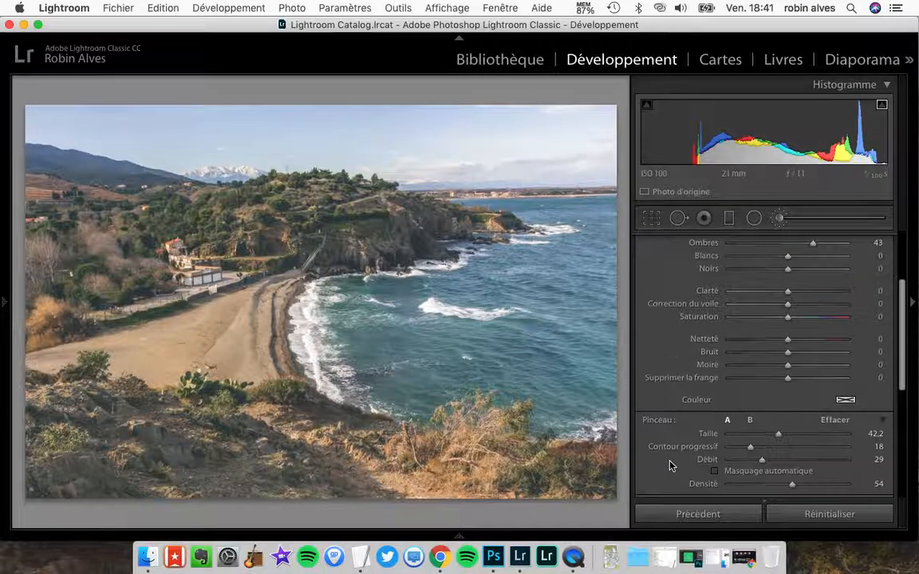
{"action": "left_click_drag", "start_coordinate": [746, 445], "coordinate": [740, 444]}
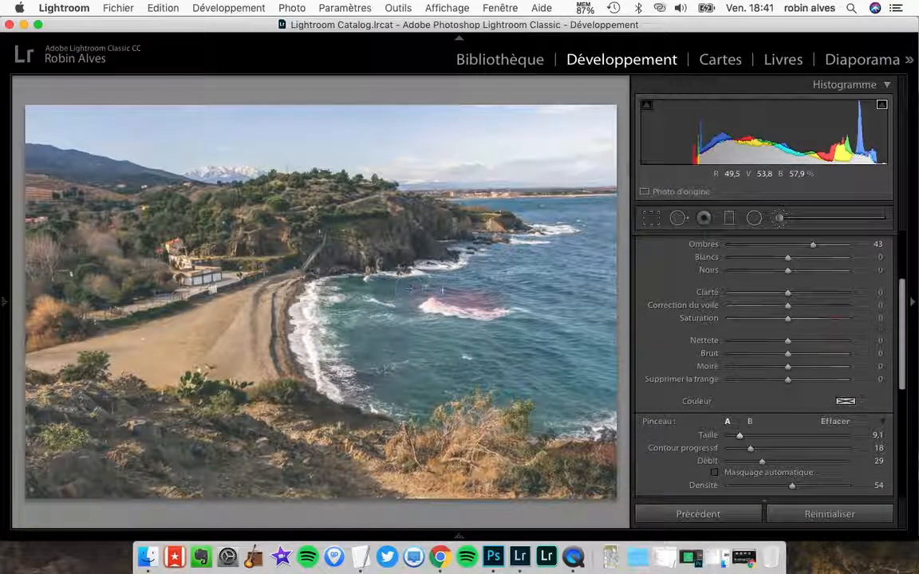
{"action": "scroll", "coordinate": [778, 279], "scroll_direction": "up", "scroll_amount": 3}
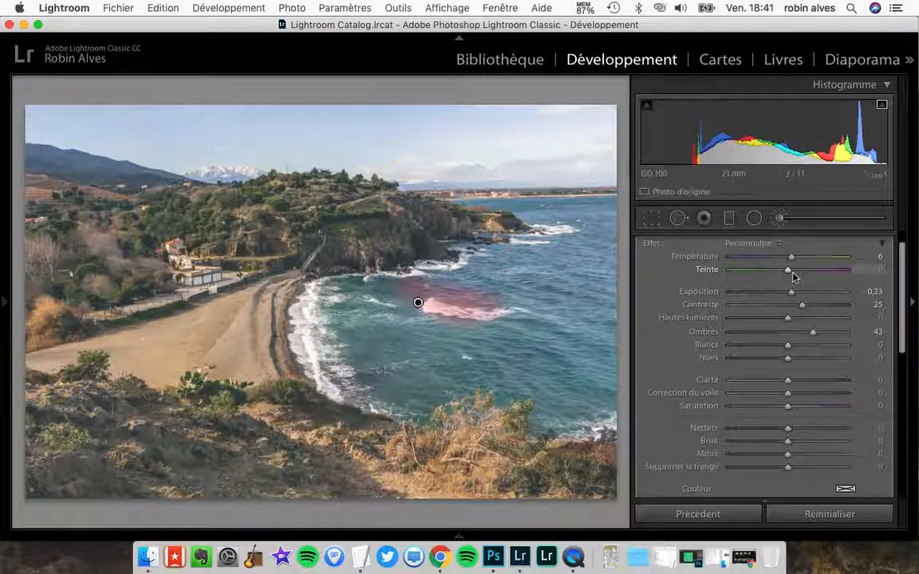
{"action": "left_click_drag", "start_coordinate": [822, 305], "coordinate": [876, 305]}
{"action": "key", "text": "k"}
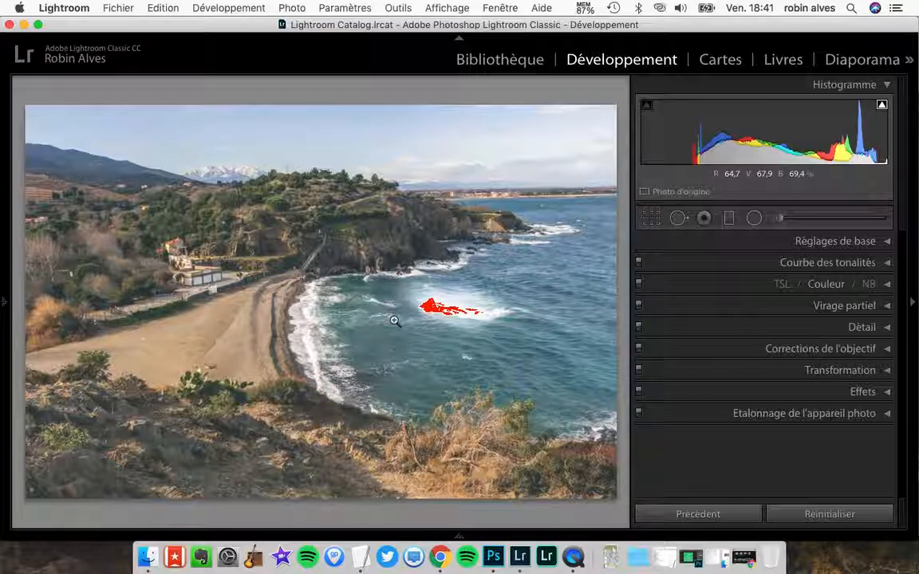
Step: Try a small radial filter across the beach and shoreline, and delete it
{"action": "left_click", "coordinate": [754, 218]}
{"action": "left_click_drag", "start_coordinate": [452, 322], "coordinate": [369, 321]}
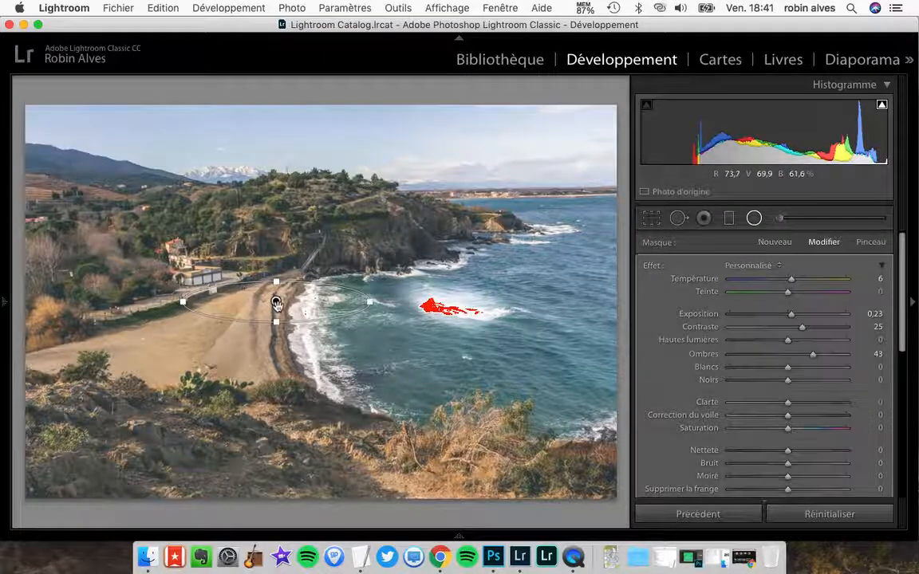
{"action": "right_click", "coordinate": [276, 303]}
{"action": "left_click", "coordinate": [311, 323]}
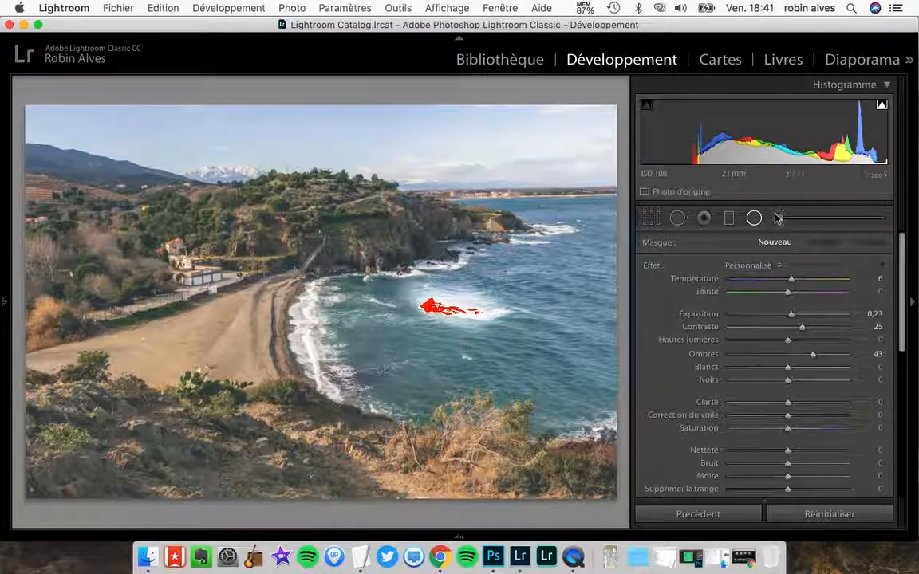
Step: Reopen the adjustment brush and delete the brush adjustment painted over the wave
{"action": "left_click", "coordinate": [777, 218]}
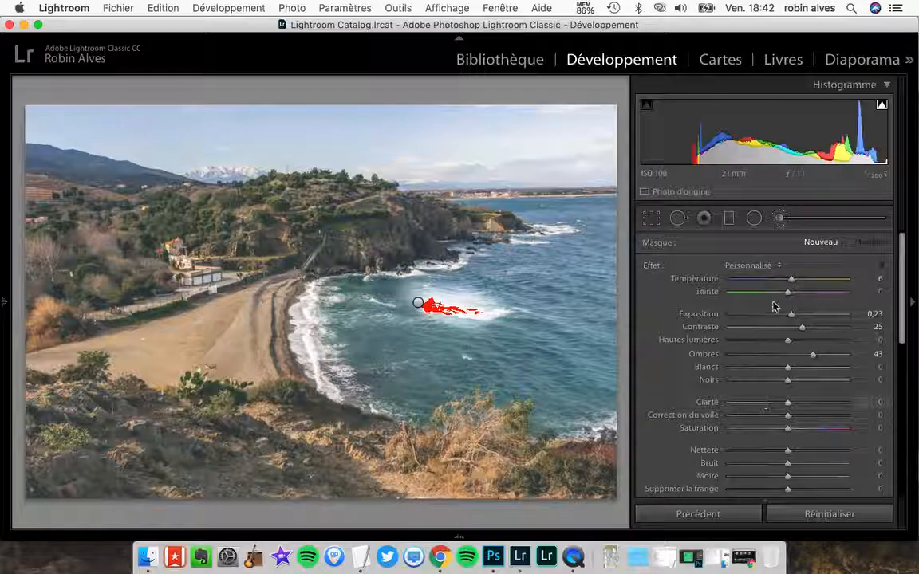
{"action": "scroll", "coordinate": [785, 379], "scroll_direction": "down", "scroll_amount": 2}
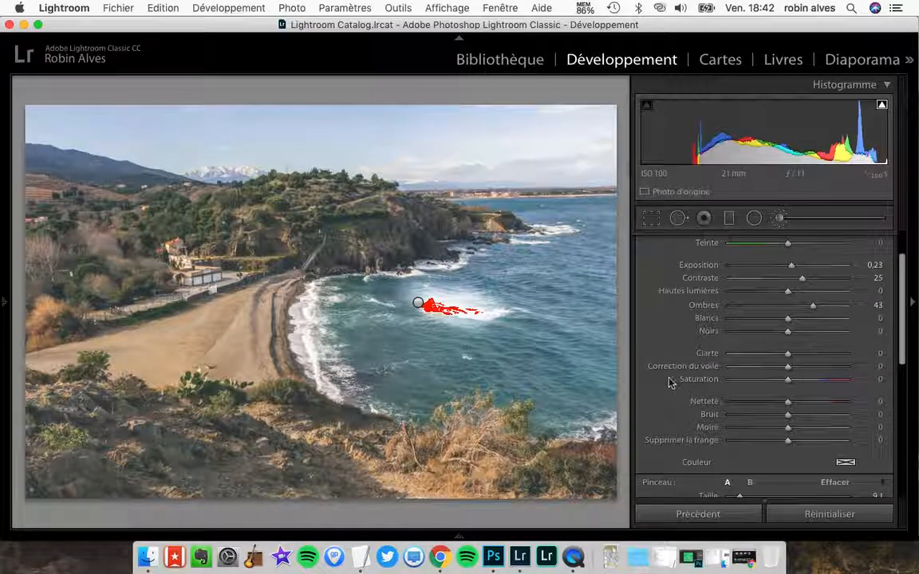
{"action": "right_click", "coordinate": [417, 304]}
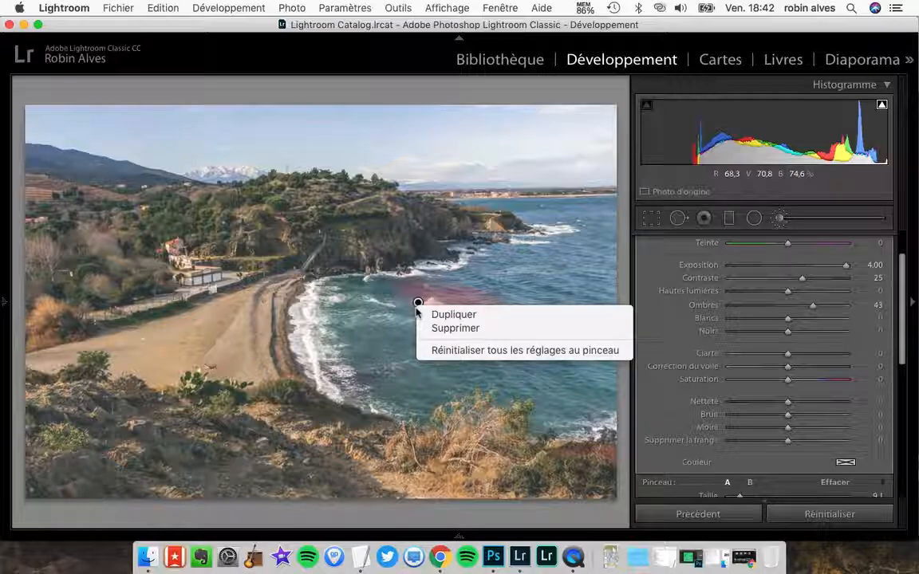
{"action": "left_click", "coordinate": [435, 328]}
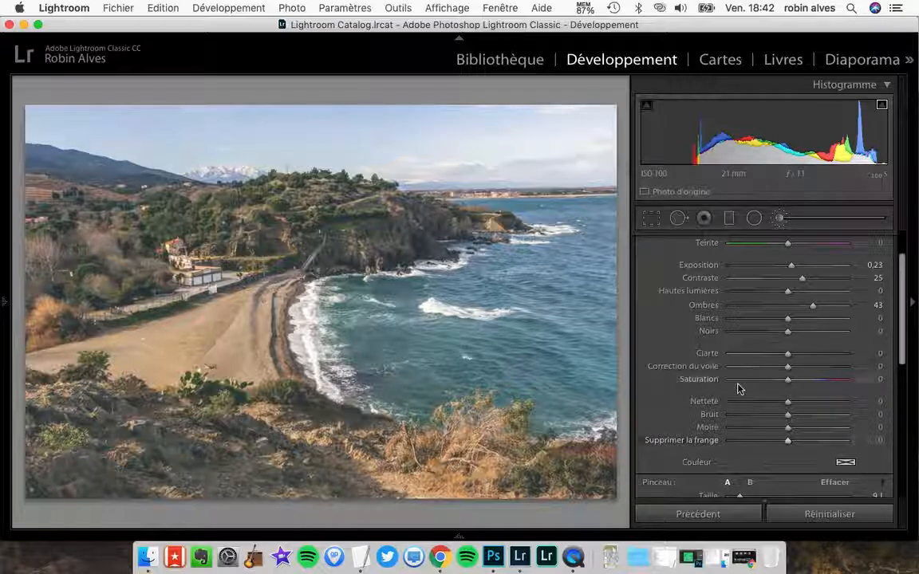
Step: Review the adjustment brush settings and set the brush's Taille to 11,1
{"action": "scroll", "coordinate": [753, 360], "scroll_direction": "down", "scroll_amount": 2}
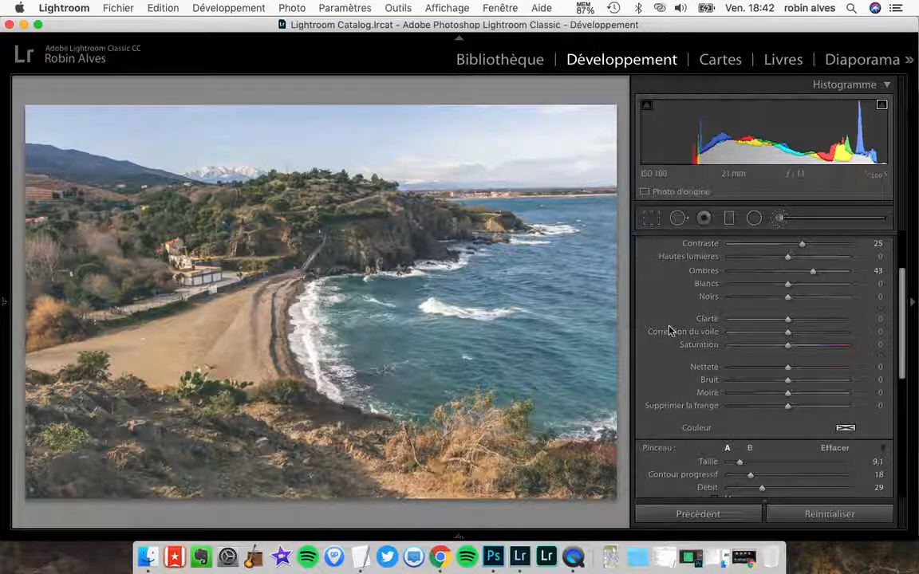
{"action": "scroll", "coordinate": [668, 327], "scroll_direction": "up", "scroll_amount": 5}
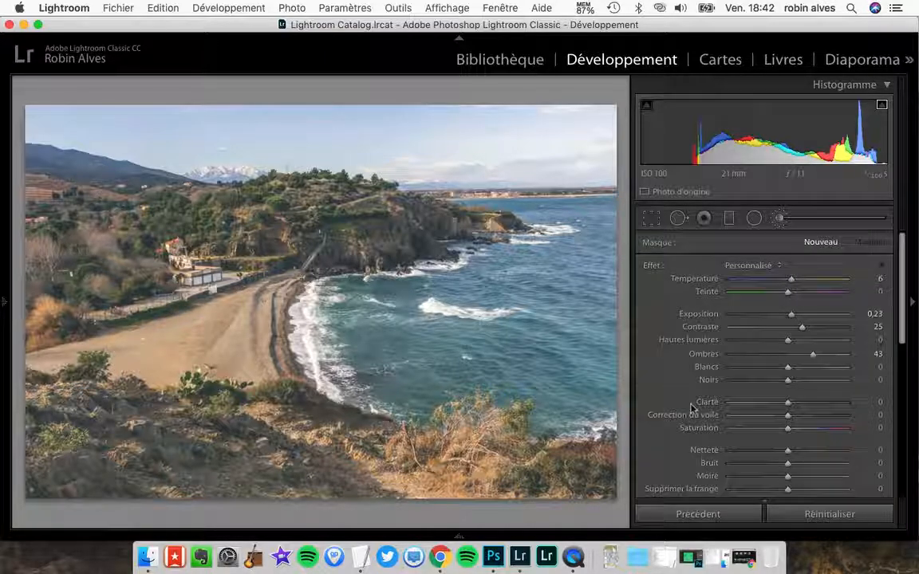
{"action": "scroll", "coordinate": [734, 398], "scroll_direction": "down", "scroll_amount": 15}
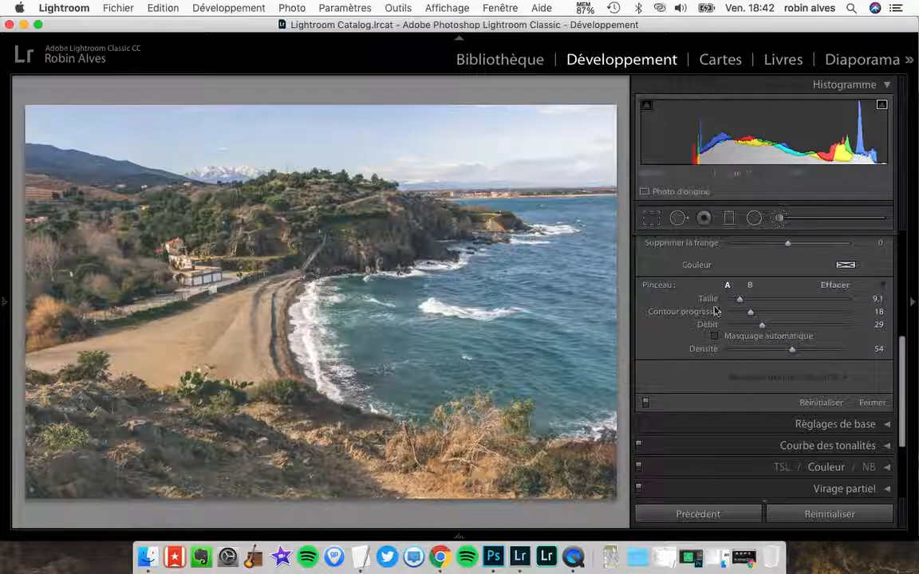
{"action": "scroll", "coordinate": [558, 266], "scroll_direction": "down", "scroll_amount": 10}
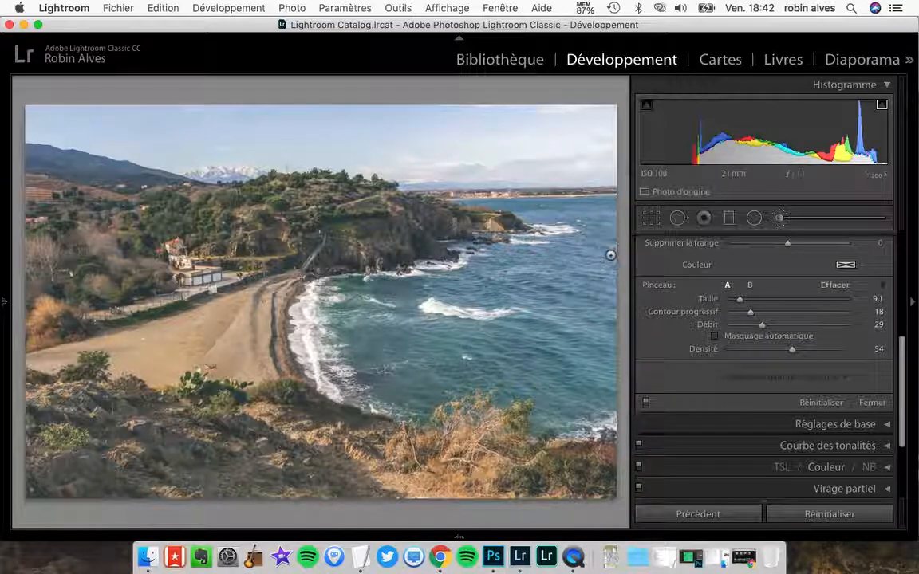
{"action": "mouse_move", "coordinate": [730, 300]}
{"action": "left_mouse_down"}
{"action": "mouse_move", "coordinate": [784, 304]}
{"action": "mouse_move", "coordinate": [742, 308]}
{"action": "left_mouse_up"}
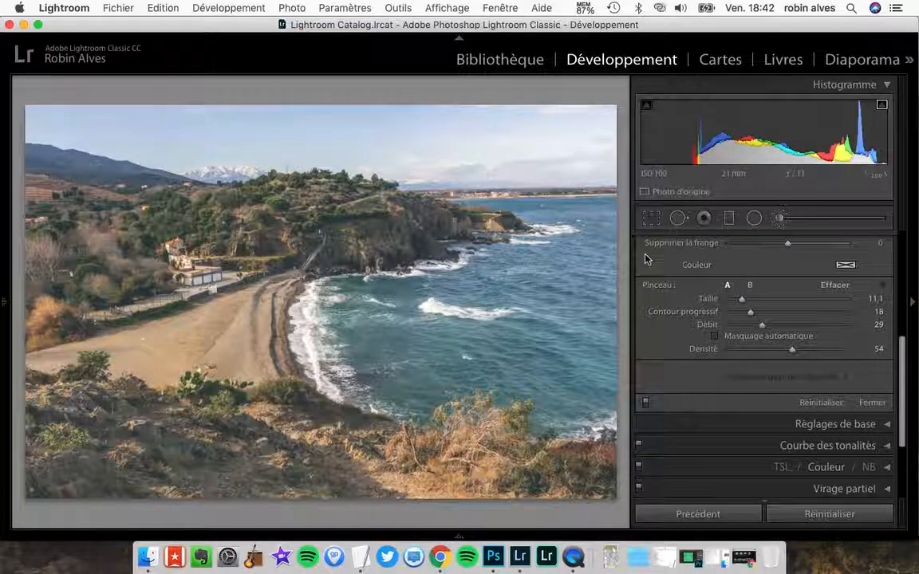
{"action": "scroll", "coordinate": [646, 261], "scroll_direction": "up", "scroll_amount": 3}
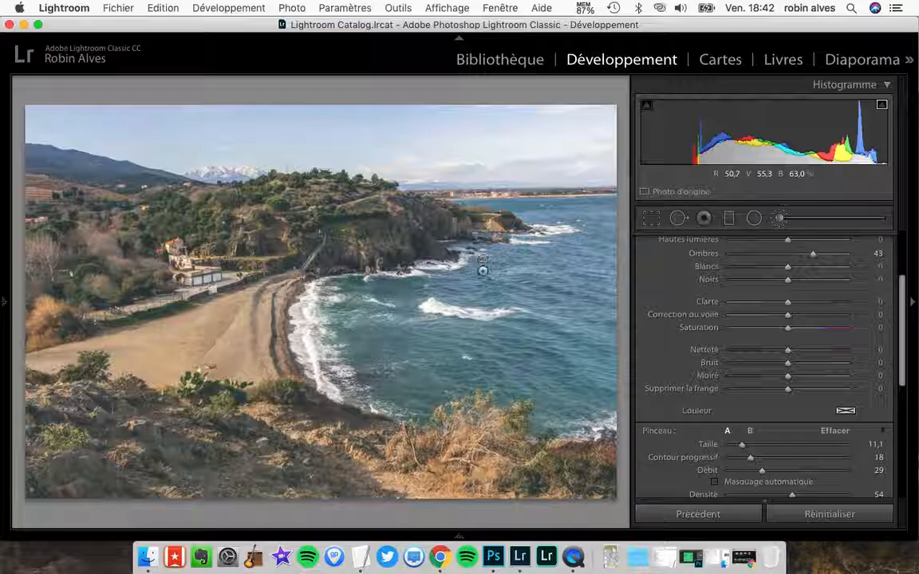
{"action": "left_click", "coordinate": [568, 550]}
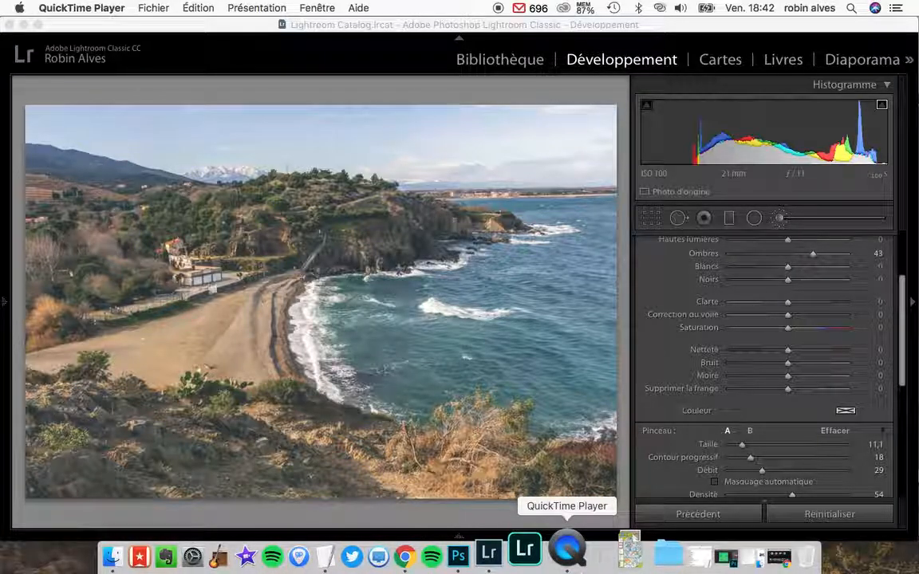